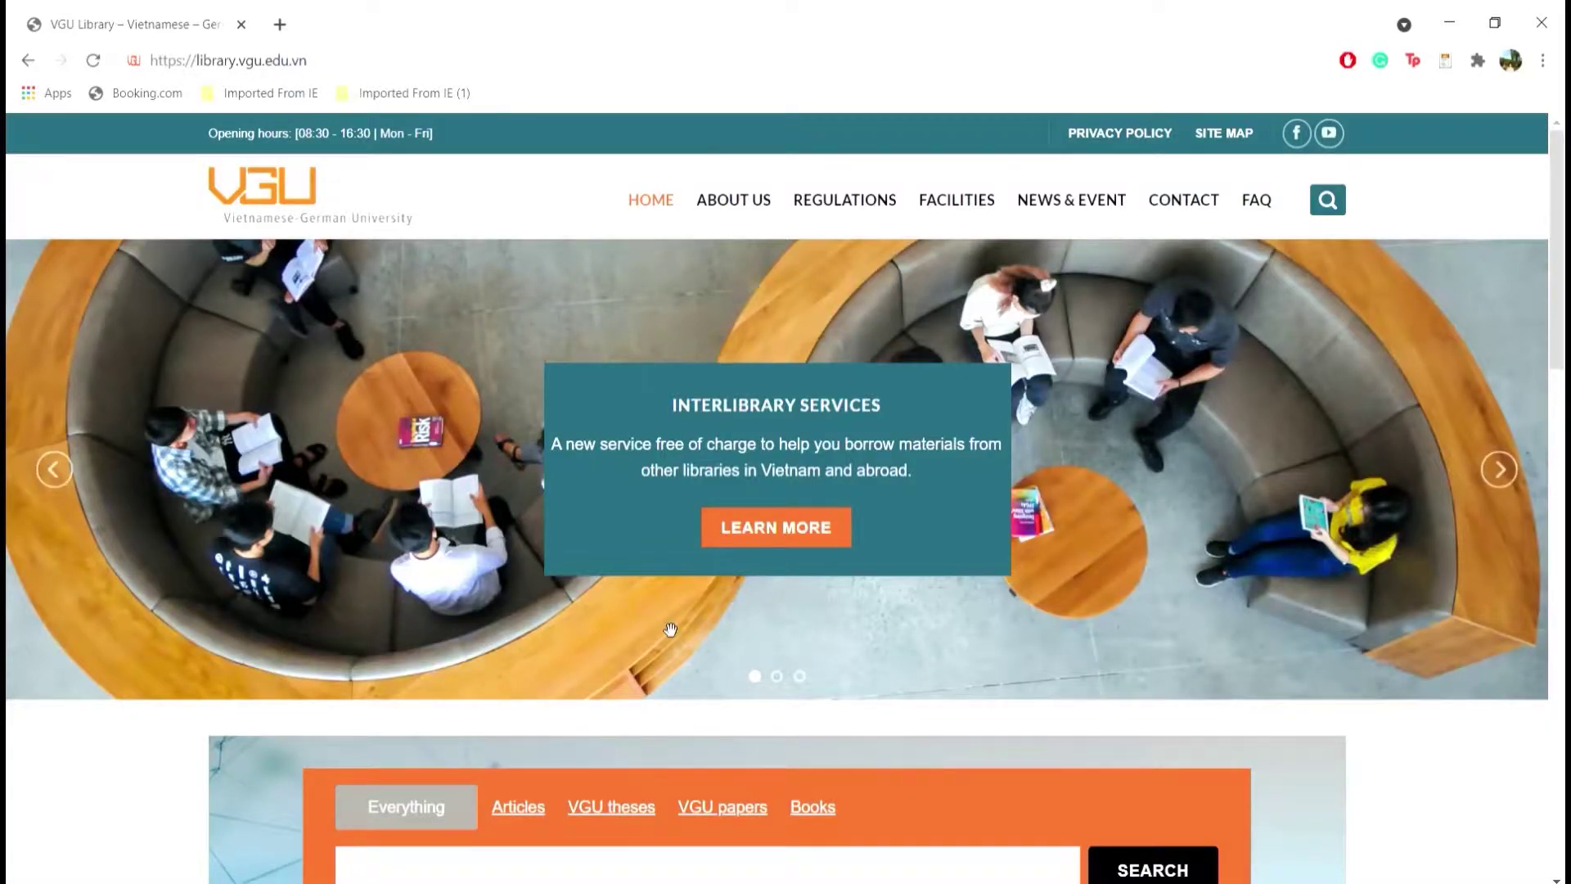
# - Open the Databases – eJournals page from the homepage's Resources section
pyautogui.scroll(-10, 500, 525)
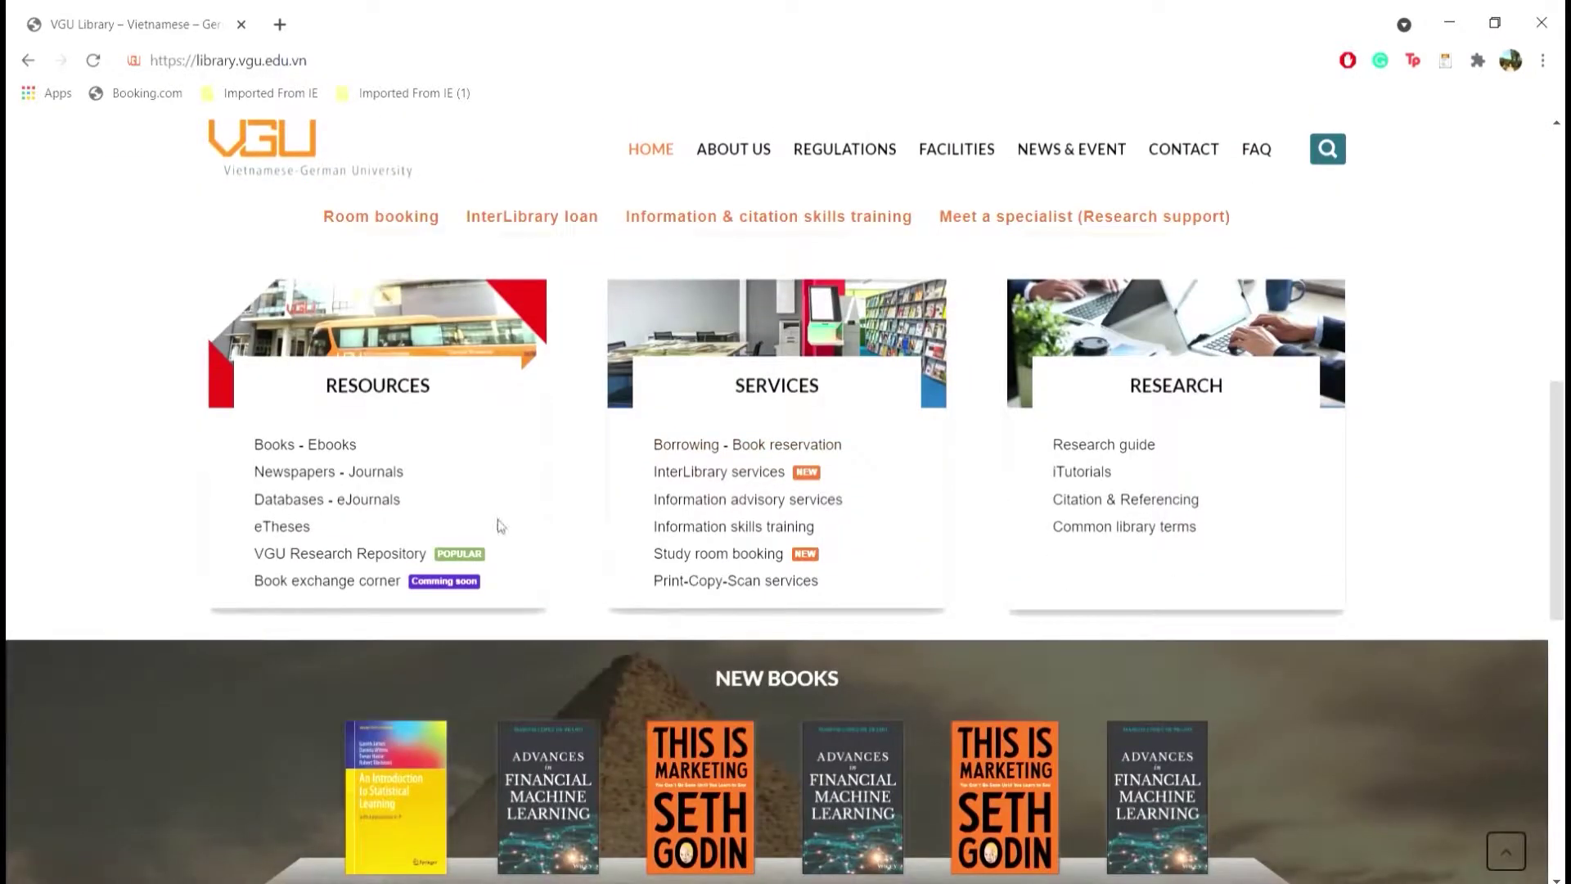
pyautogui.click(423, 503)
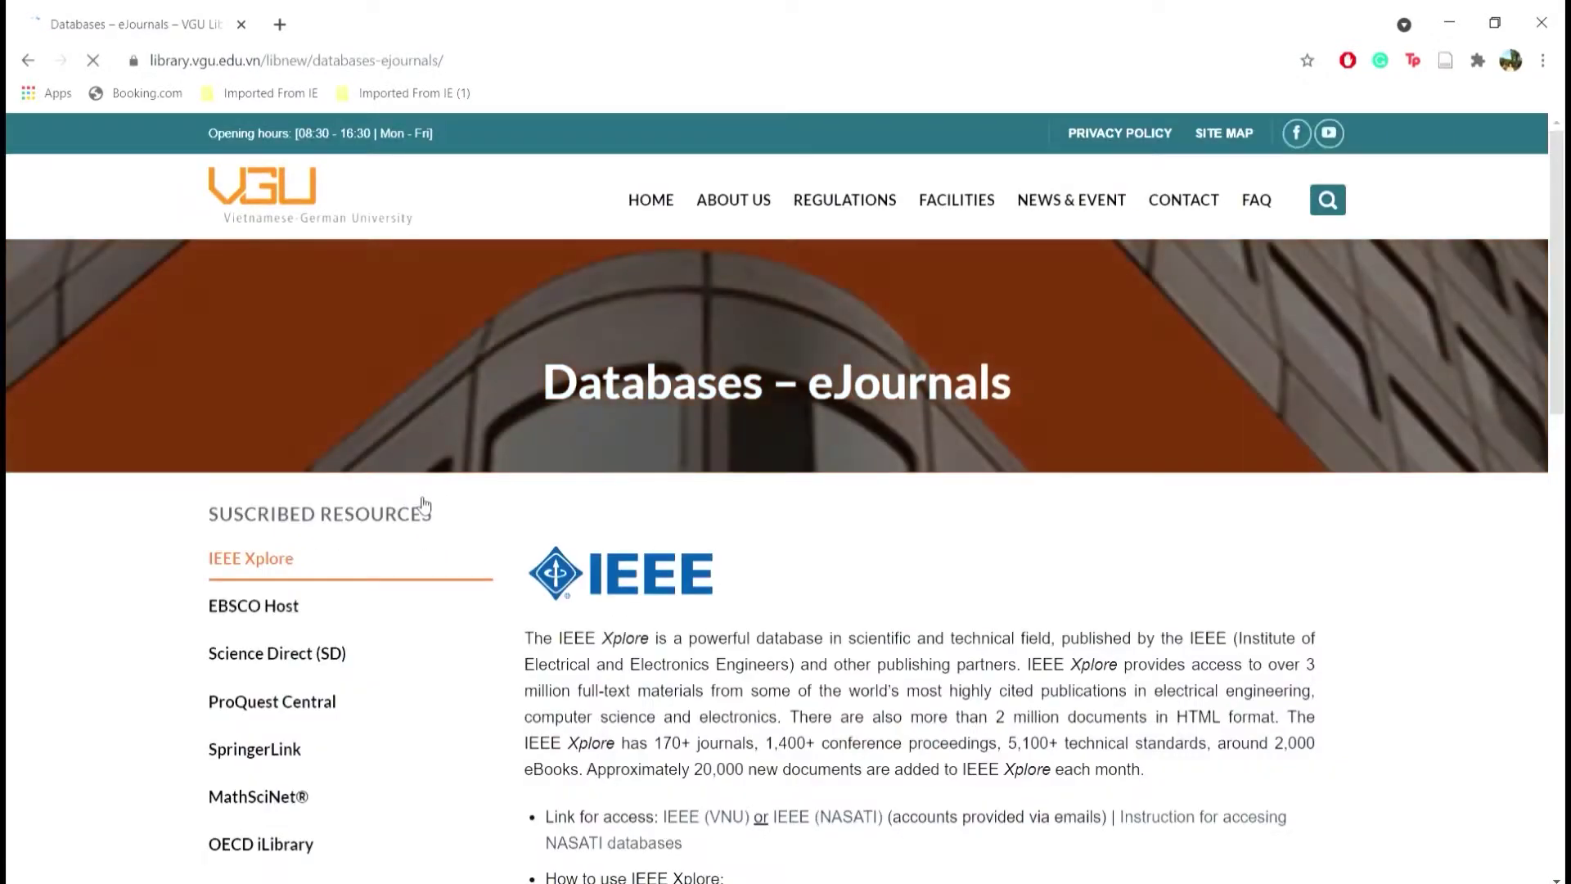
# - Show ProQuest Central's description in Subscribed Resources and follow its ProQuest (VNU) access link
pyautogui.scroll(-3, 931, 731)
pyautogui.scroll(-7, 931, 730)
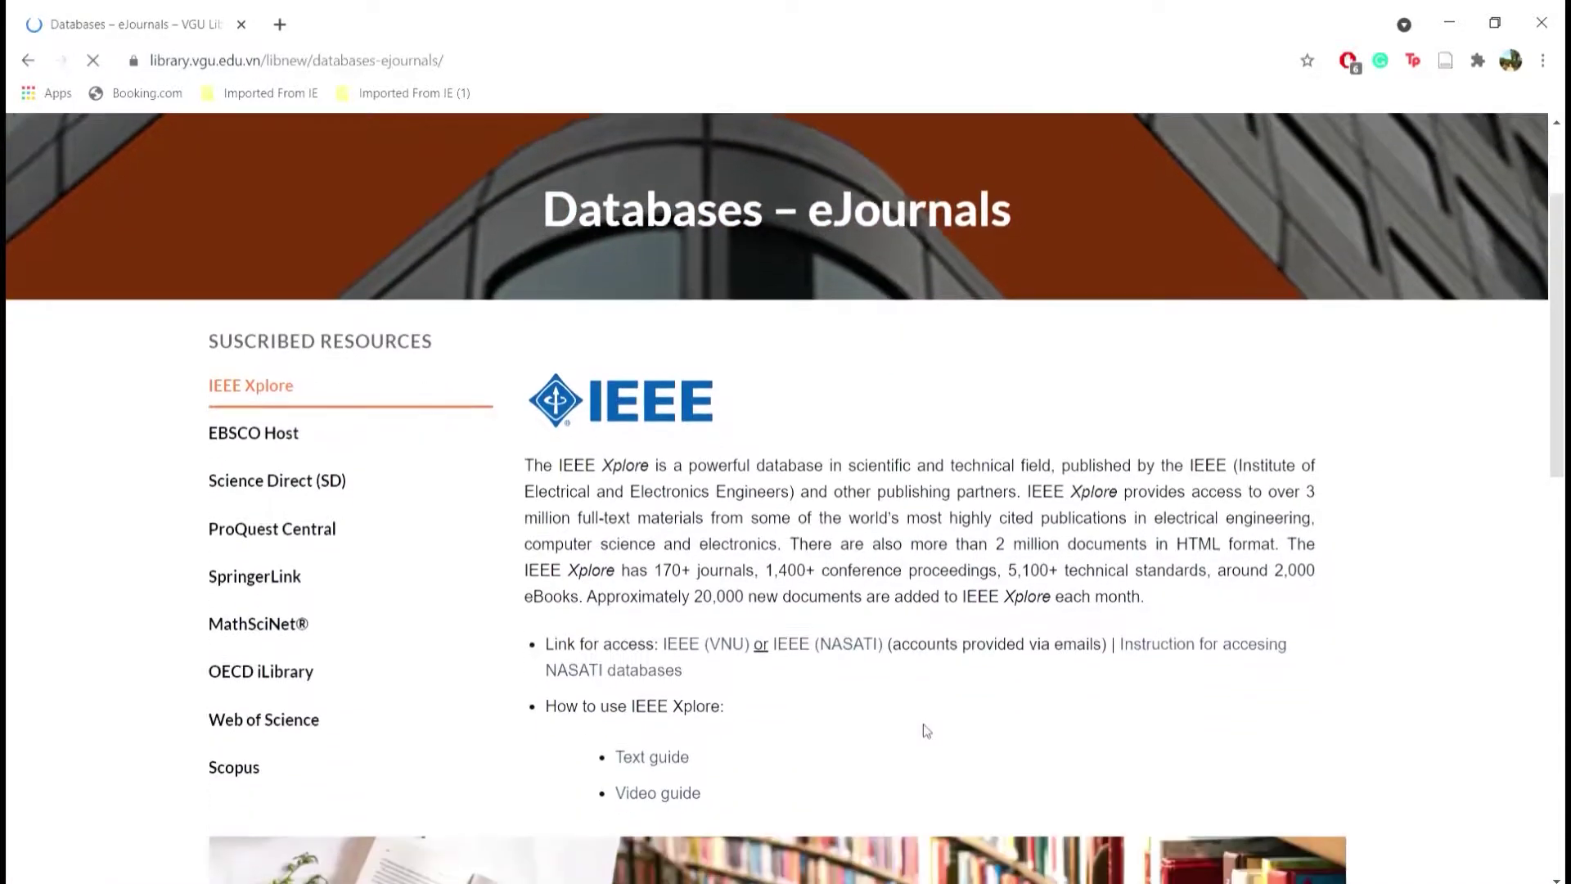
pyautogui.scroll(-6, 926, 731)
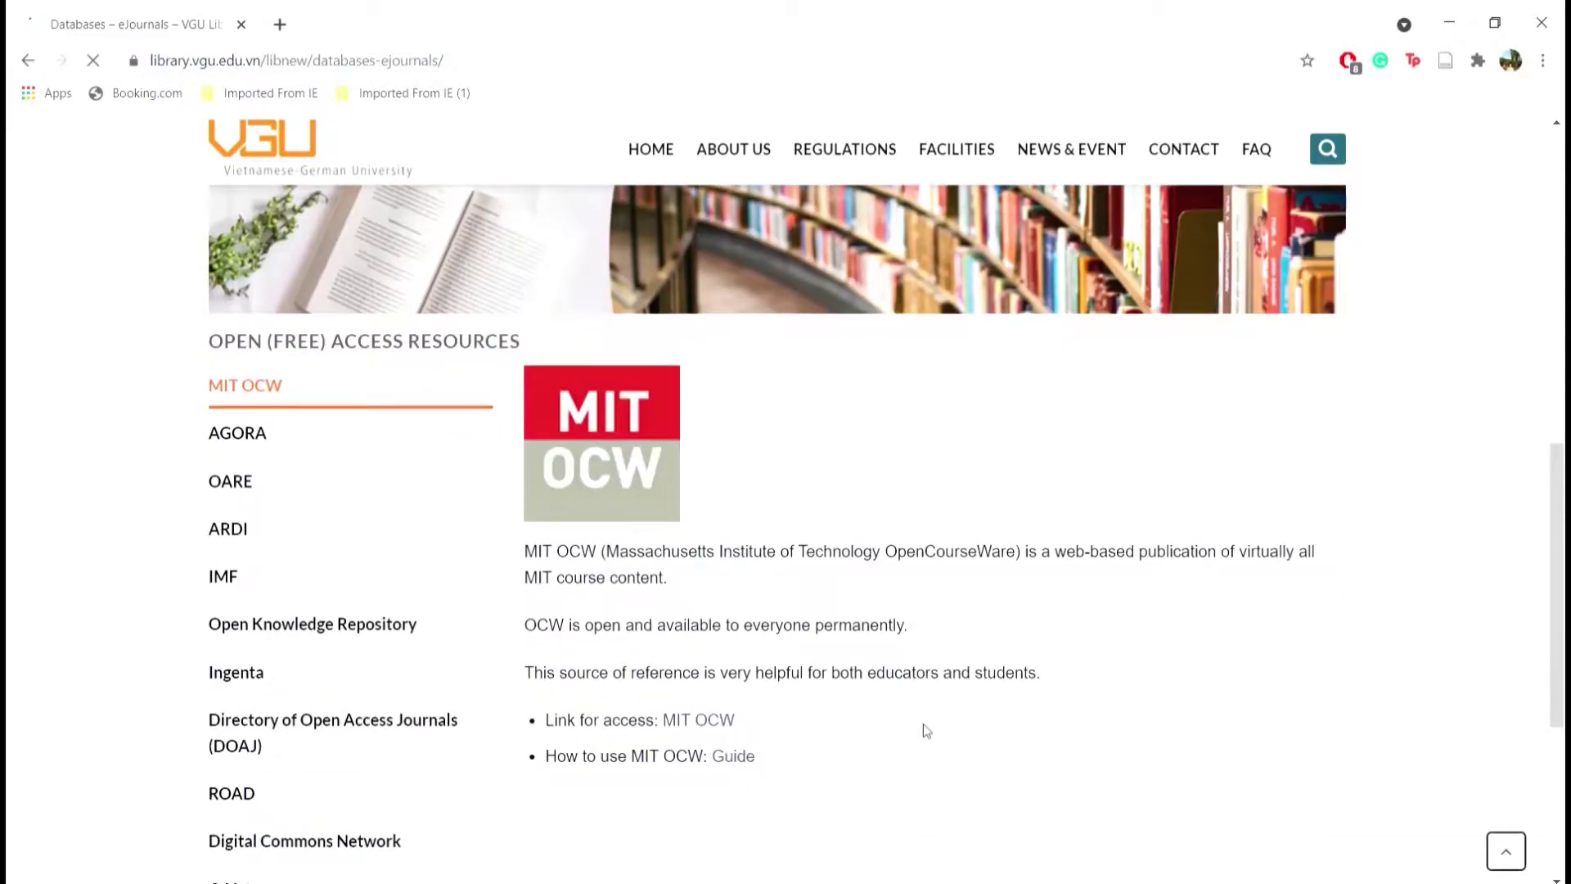
pyautogui.scroll(15, 926, 731)
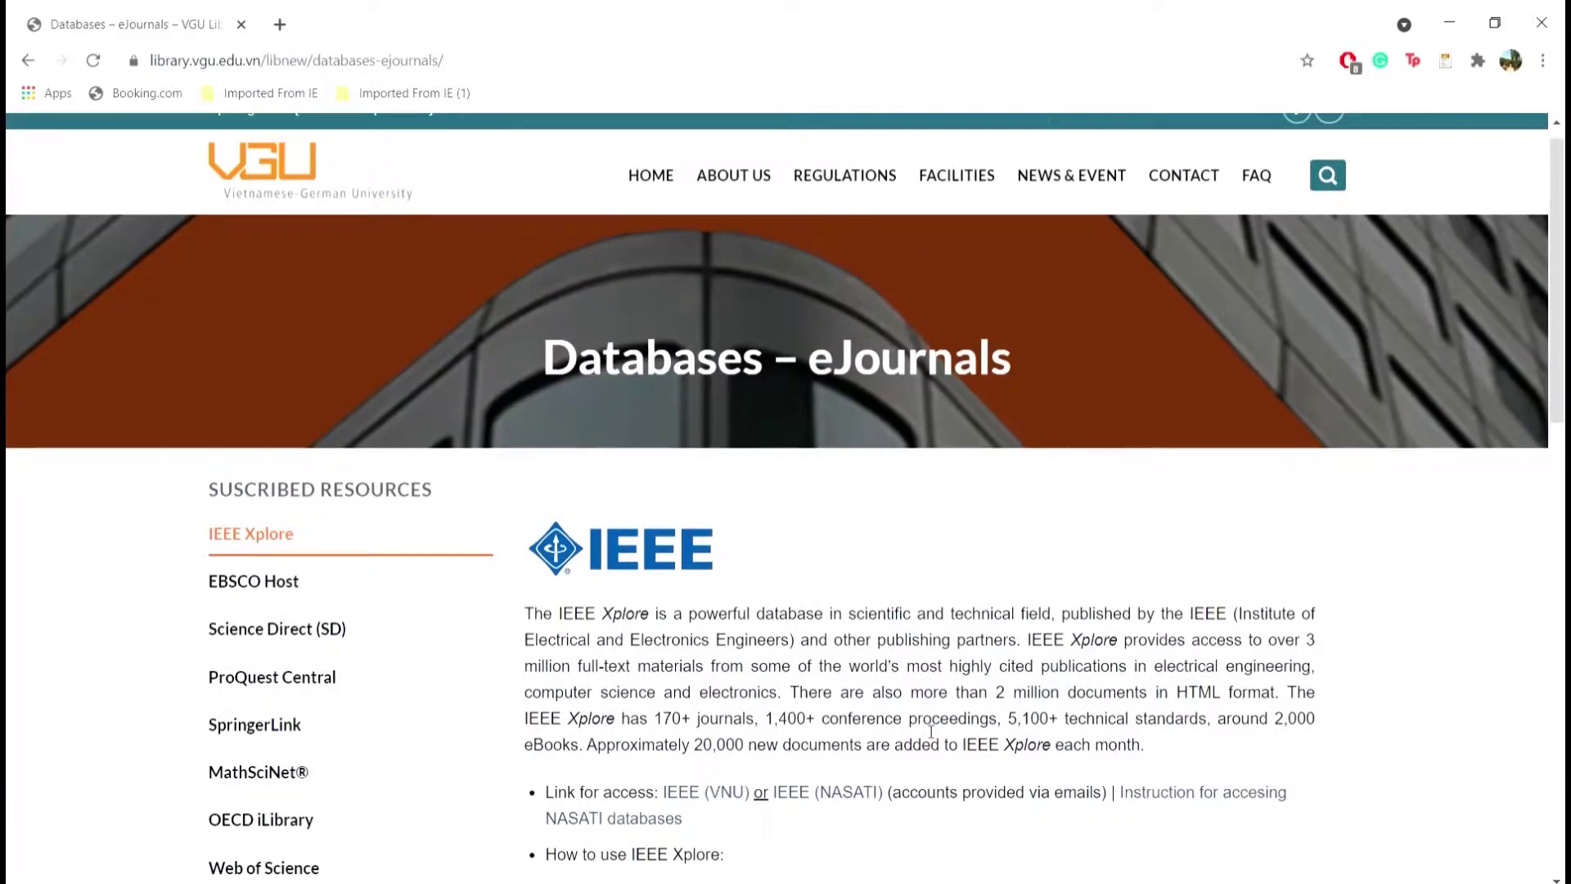
pyautogui.scroll(1, 509, 700)
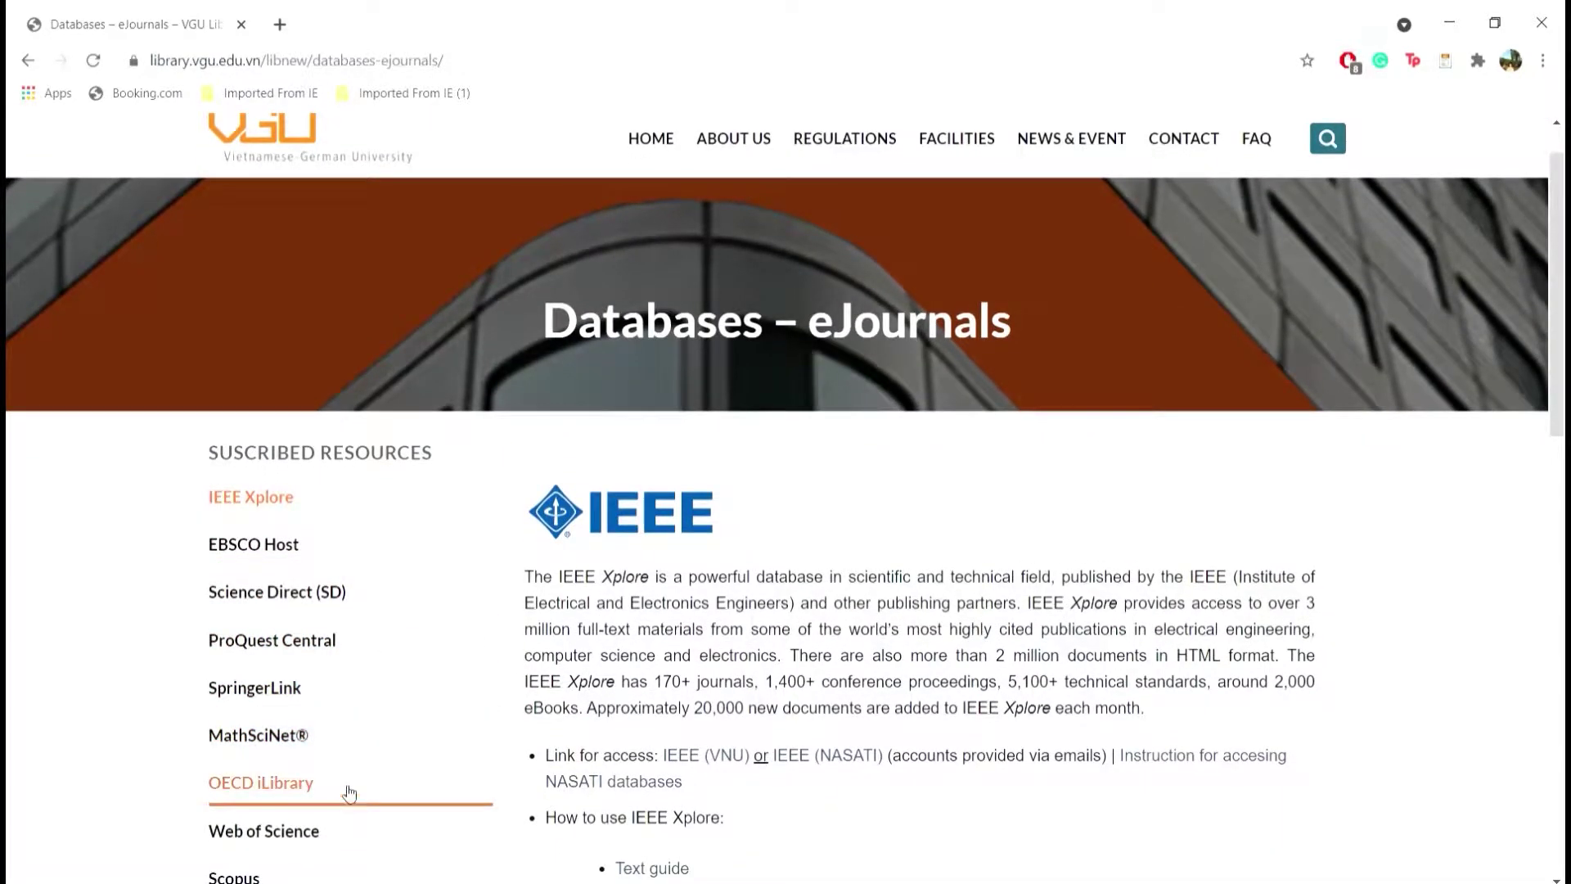
pyautogui.click(352, 650)
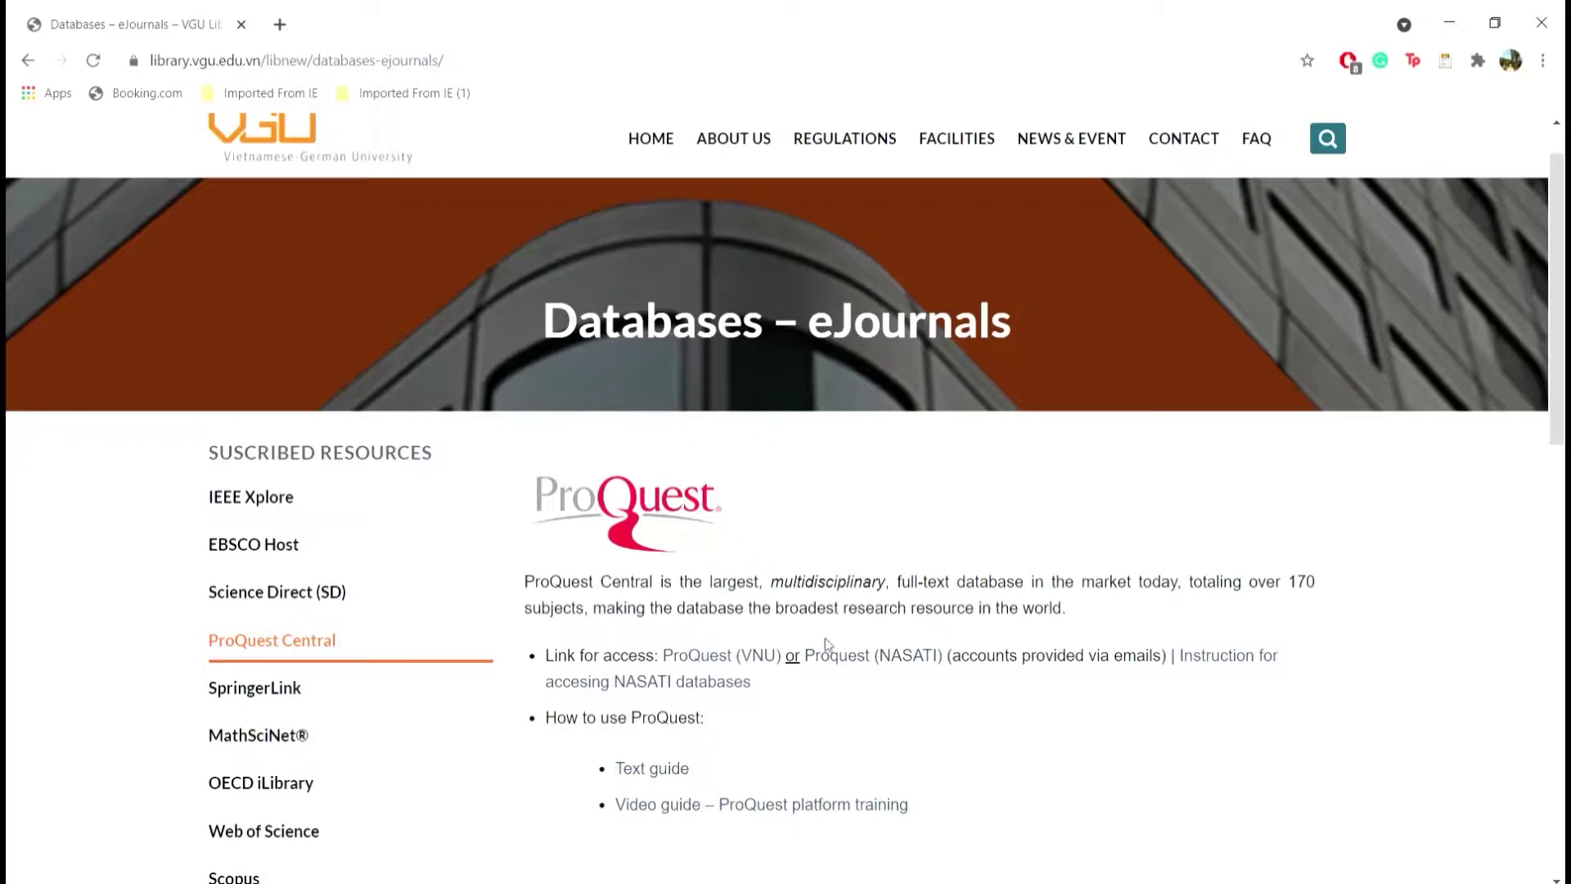
pyautogui.click(724, 657)
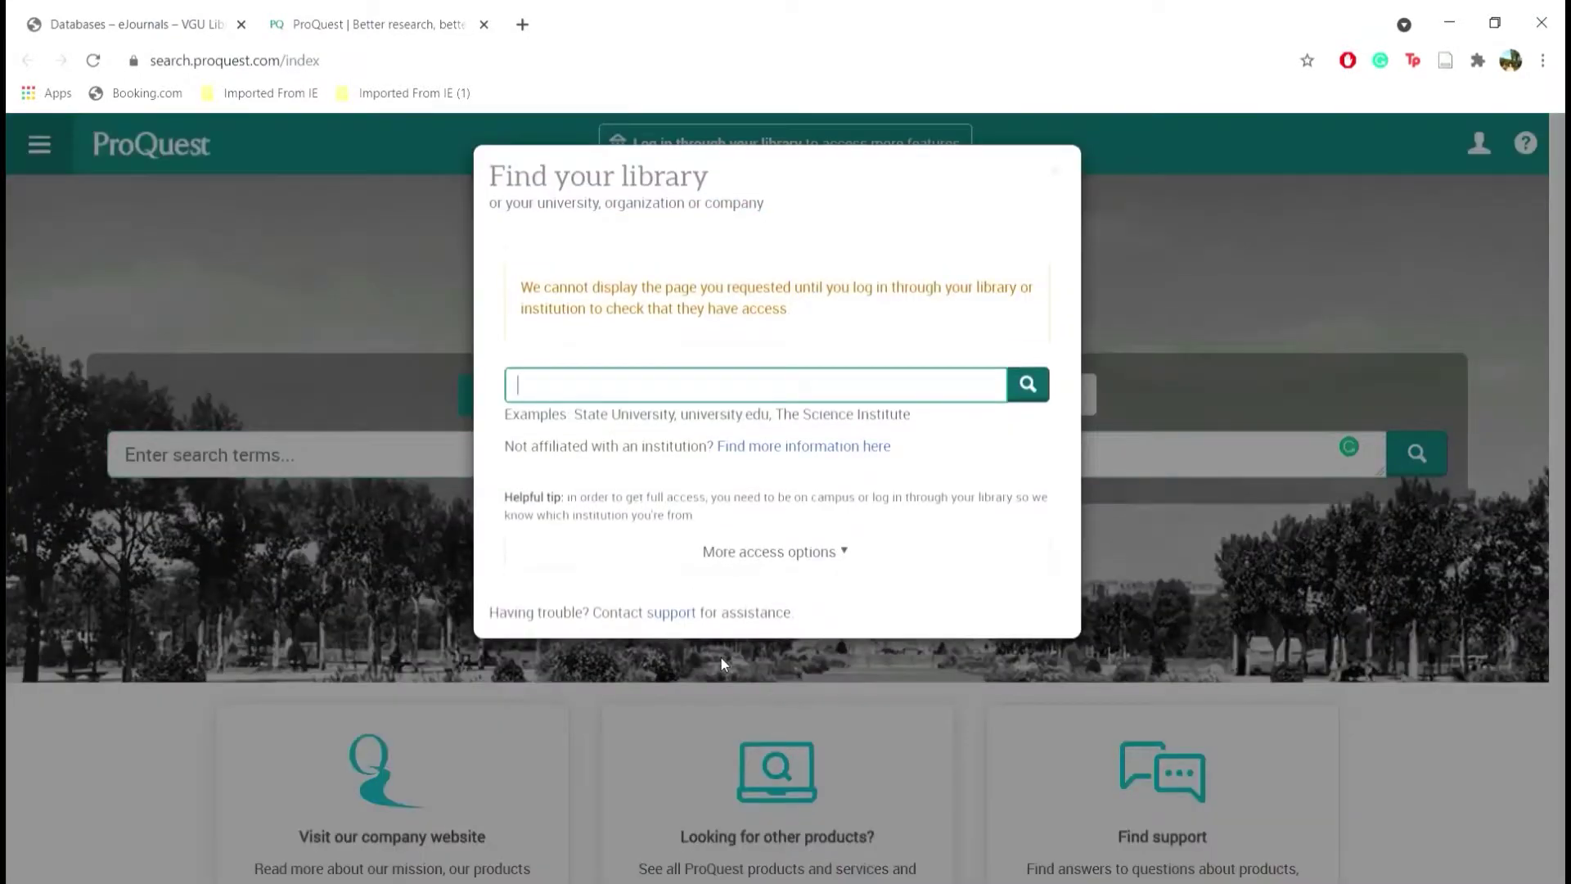
# - Choose OpenAthens login and select Vietnam National University Ho Chi Minh City as the institution
pyautogui.click(814, 552)
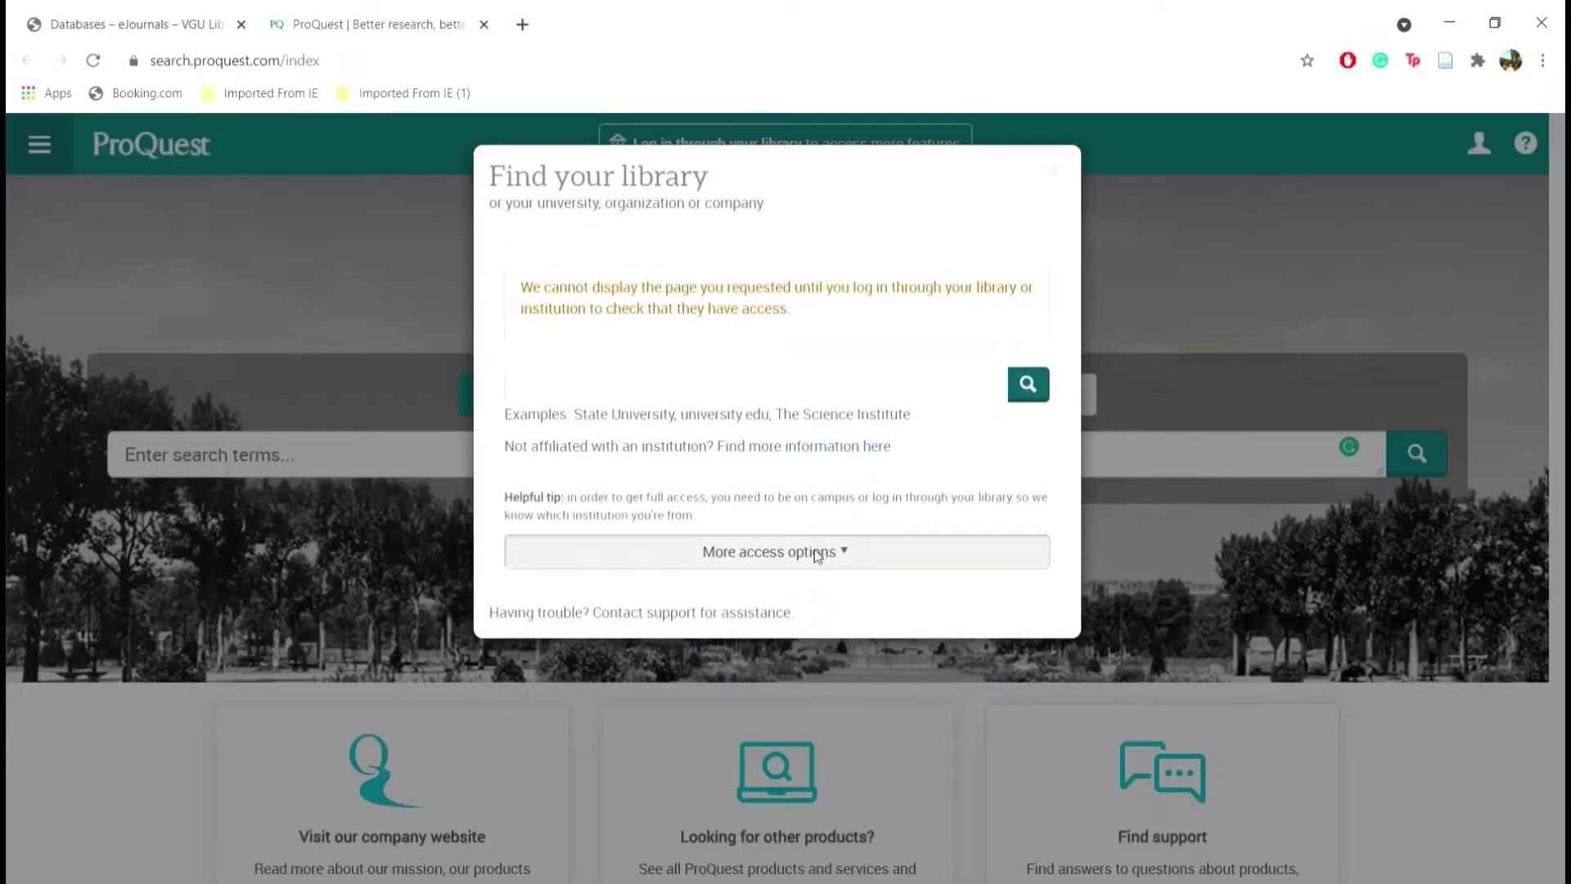
pyautogui.scroll(-2, 736, 737)
pyautogui.click(630, 720)
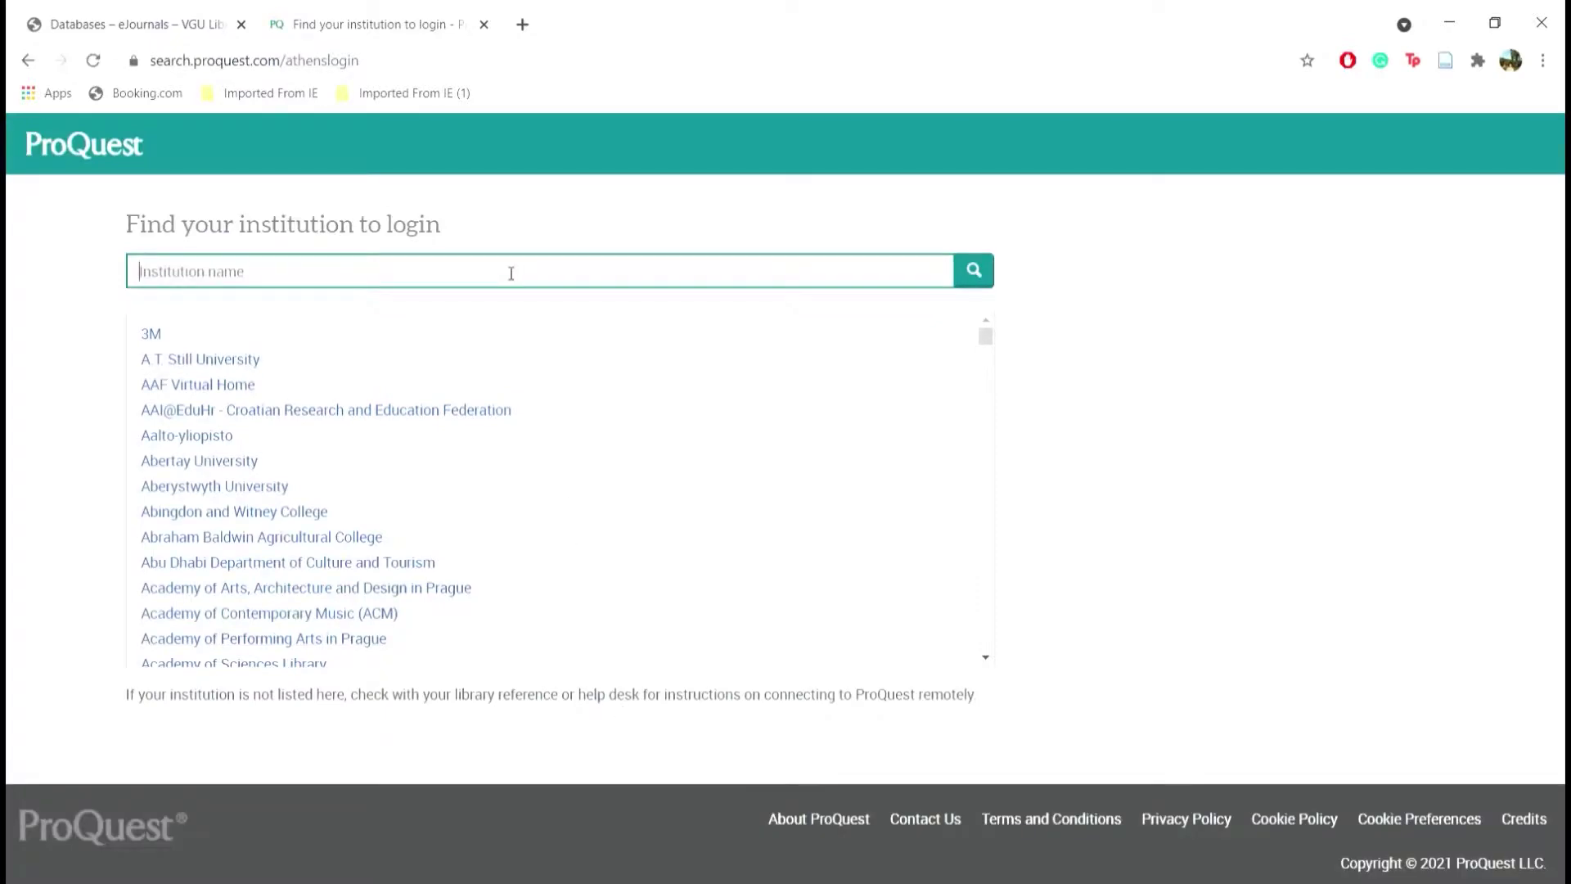
pyautogui.write('vietnam national uni')
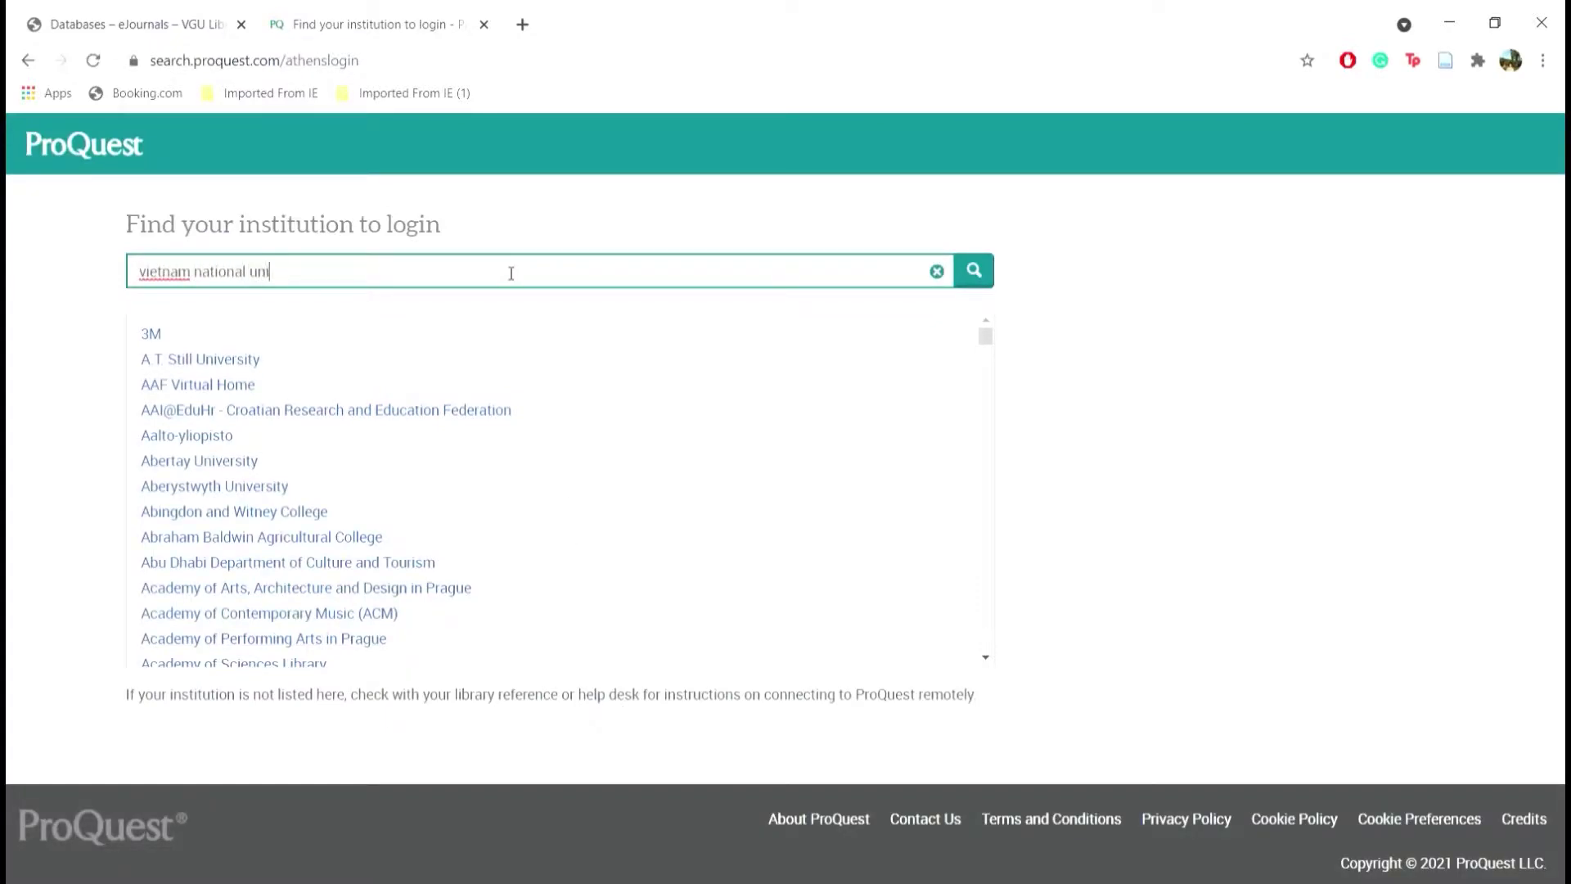
pyautogui.write('versity')
pyautogui.click(972, 272)
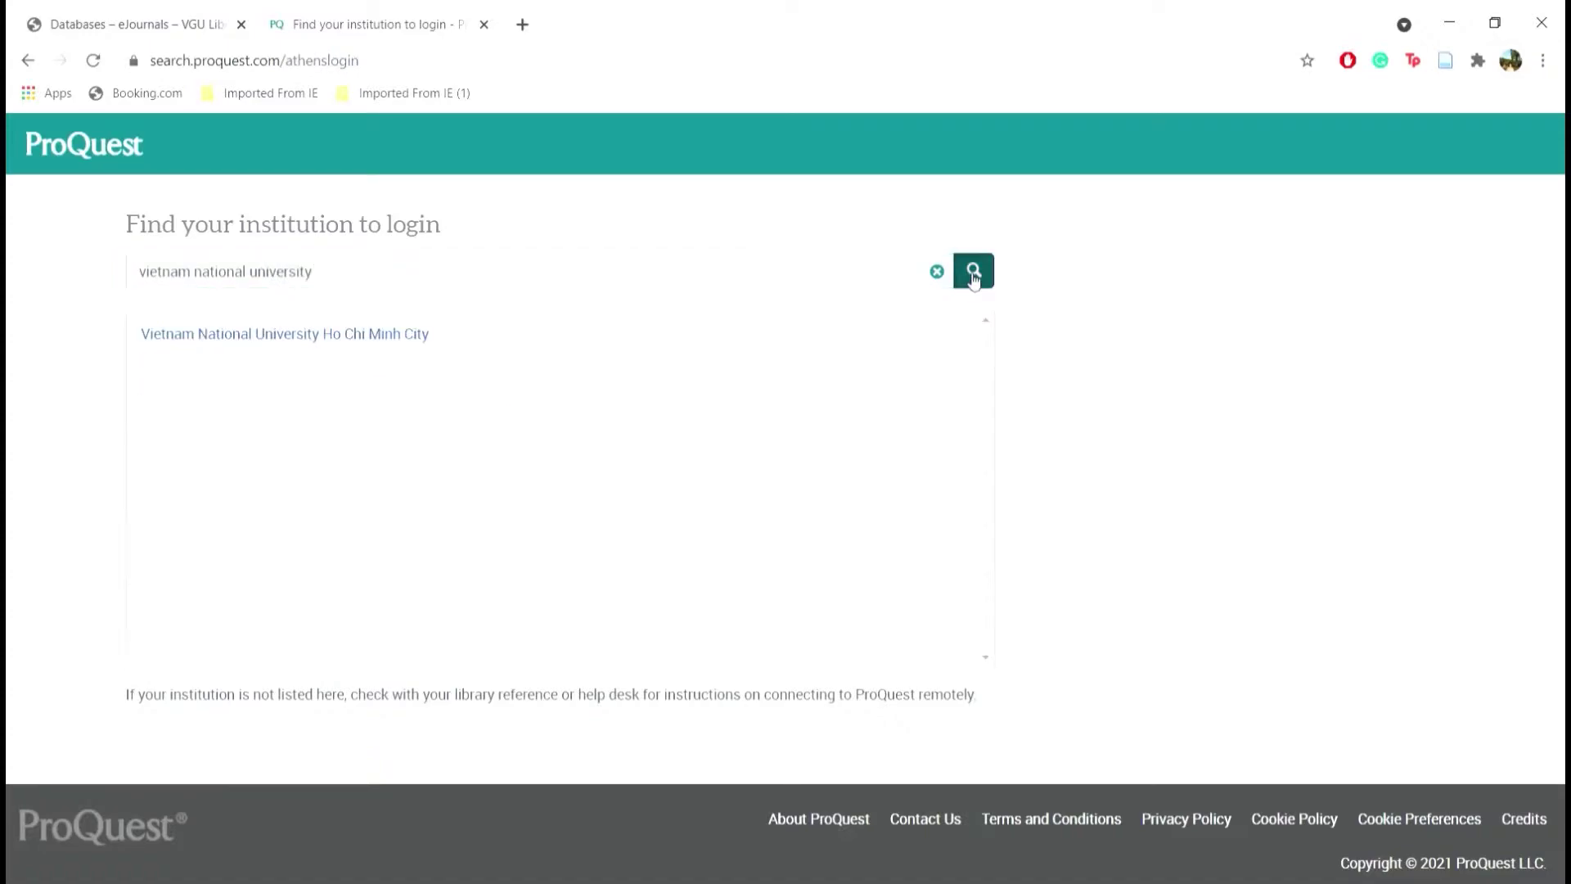
pyautogui.click(349, 336)
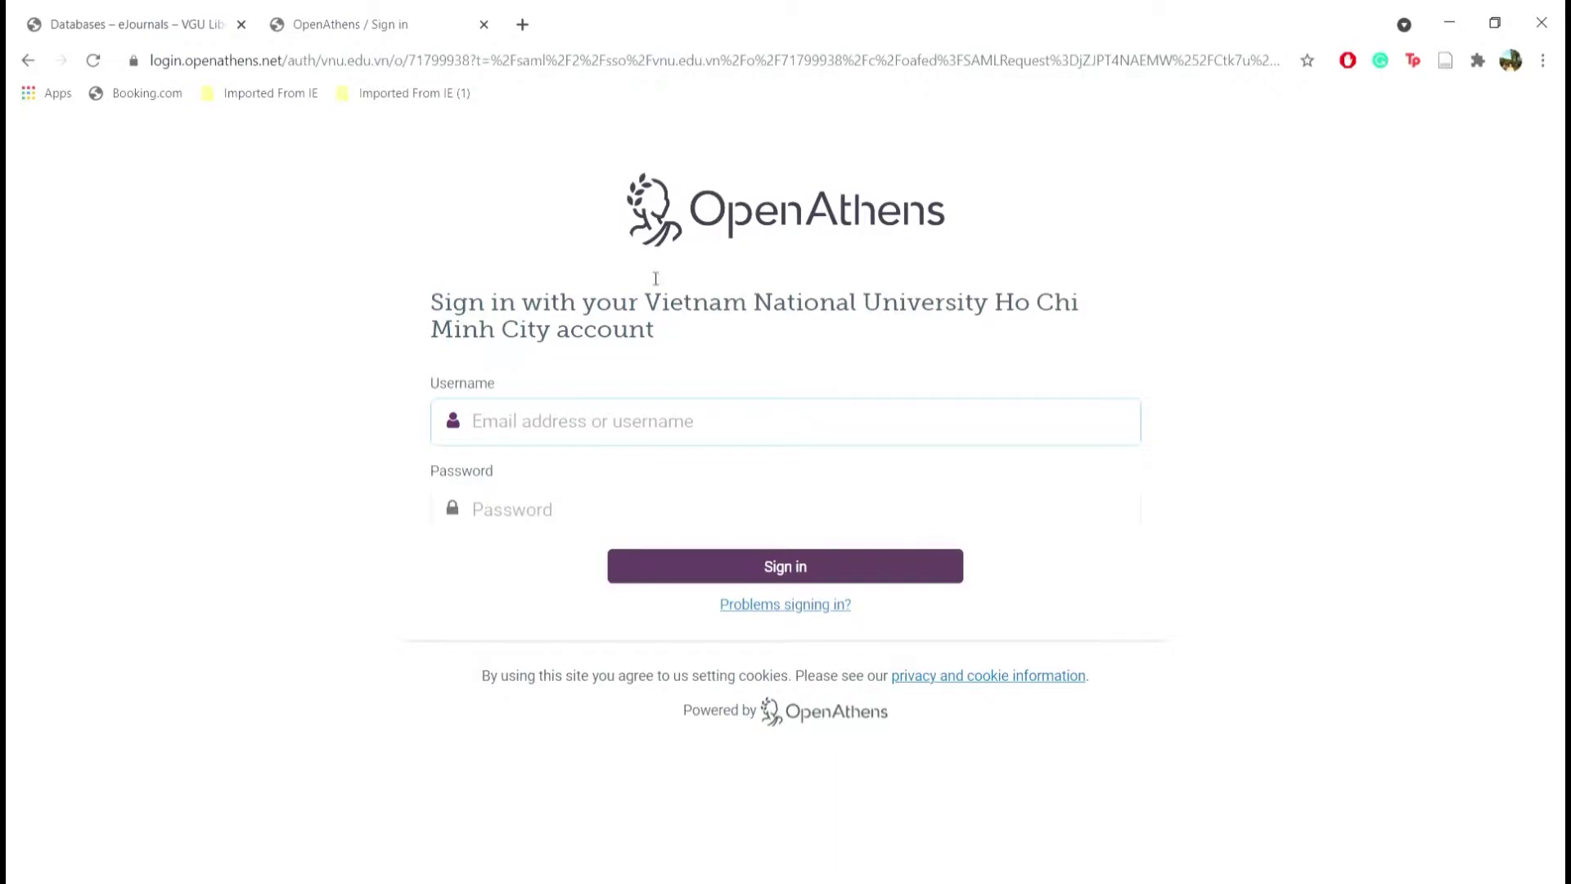
# - Close the sign-in tab and show the EBSCO Host description on the databases page
pyautogui.click(484, 25)
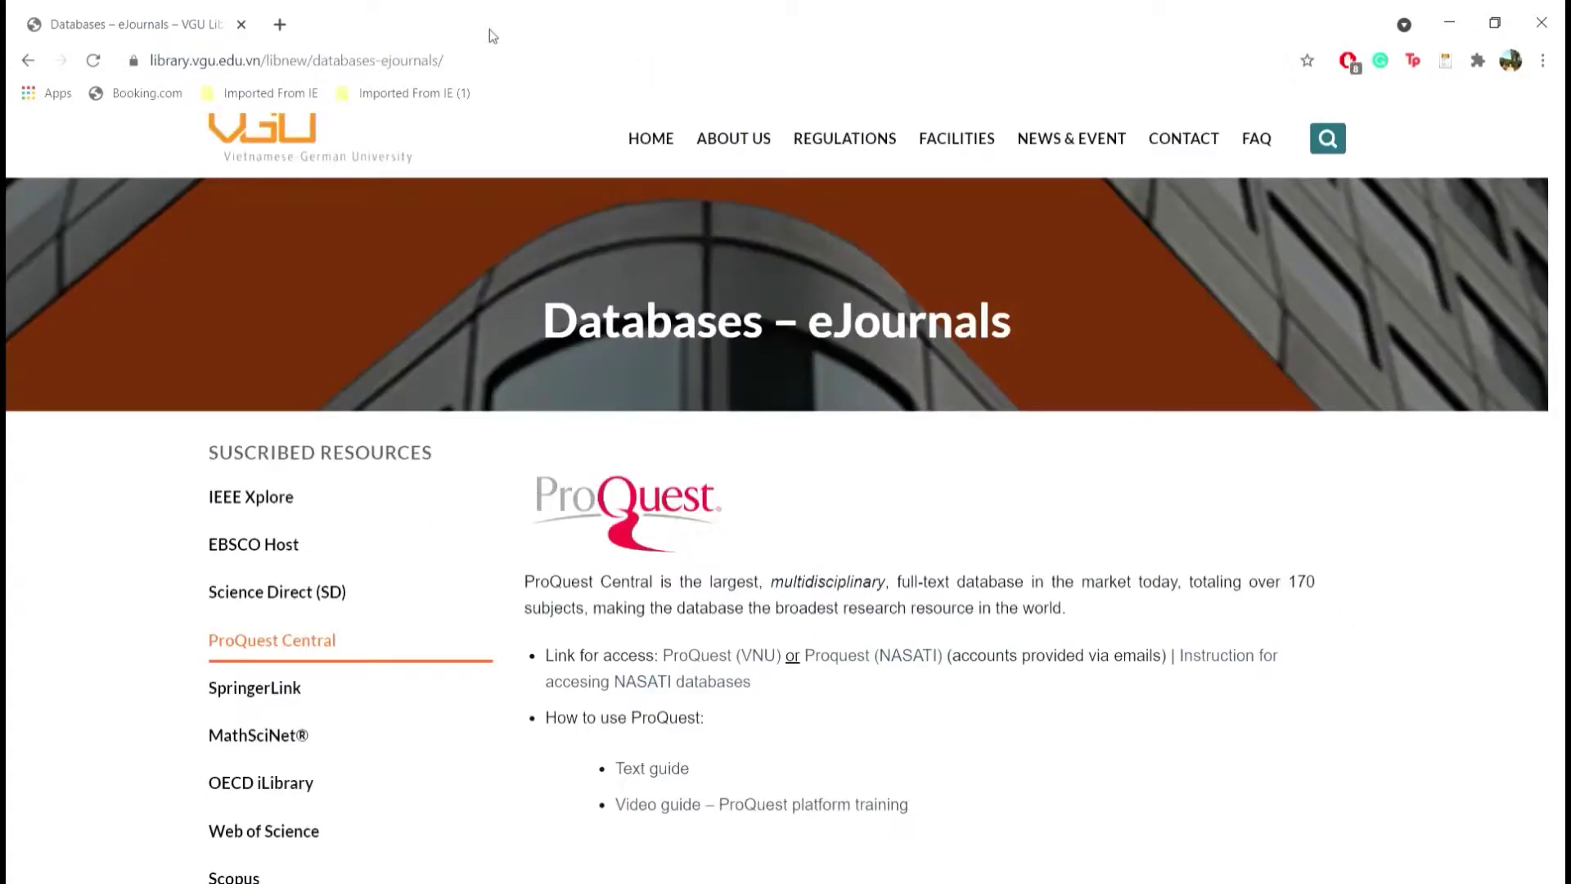
pyautogui.scroll(-1, 478, 420)
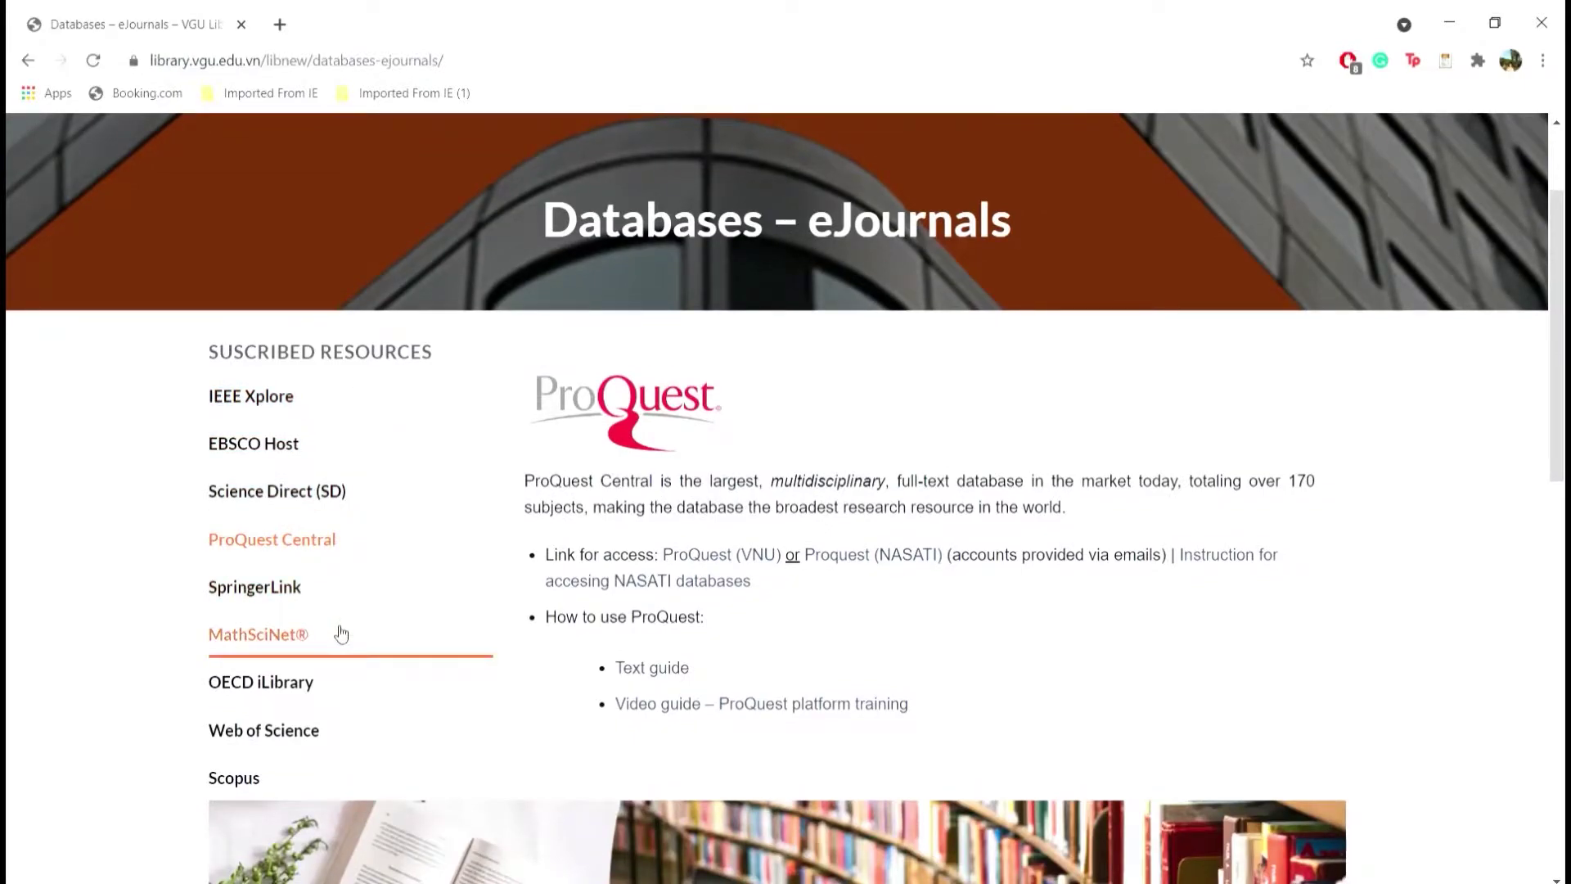
pyautogui.click(342, 454)
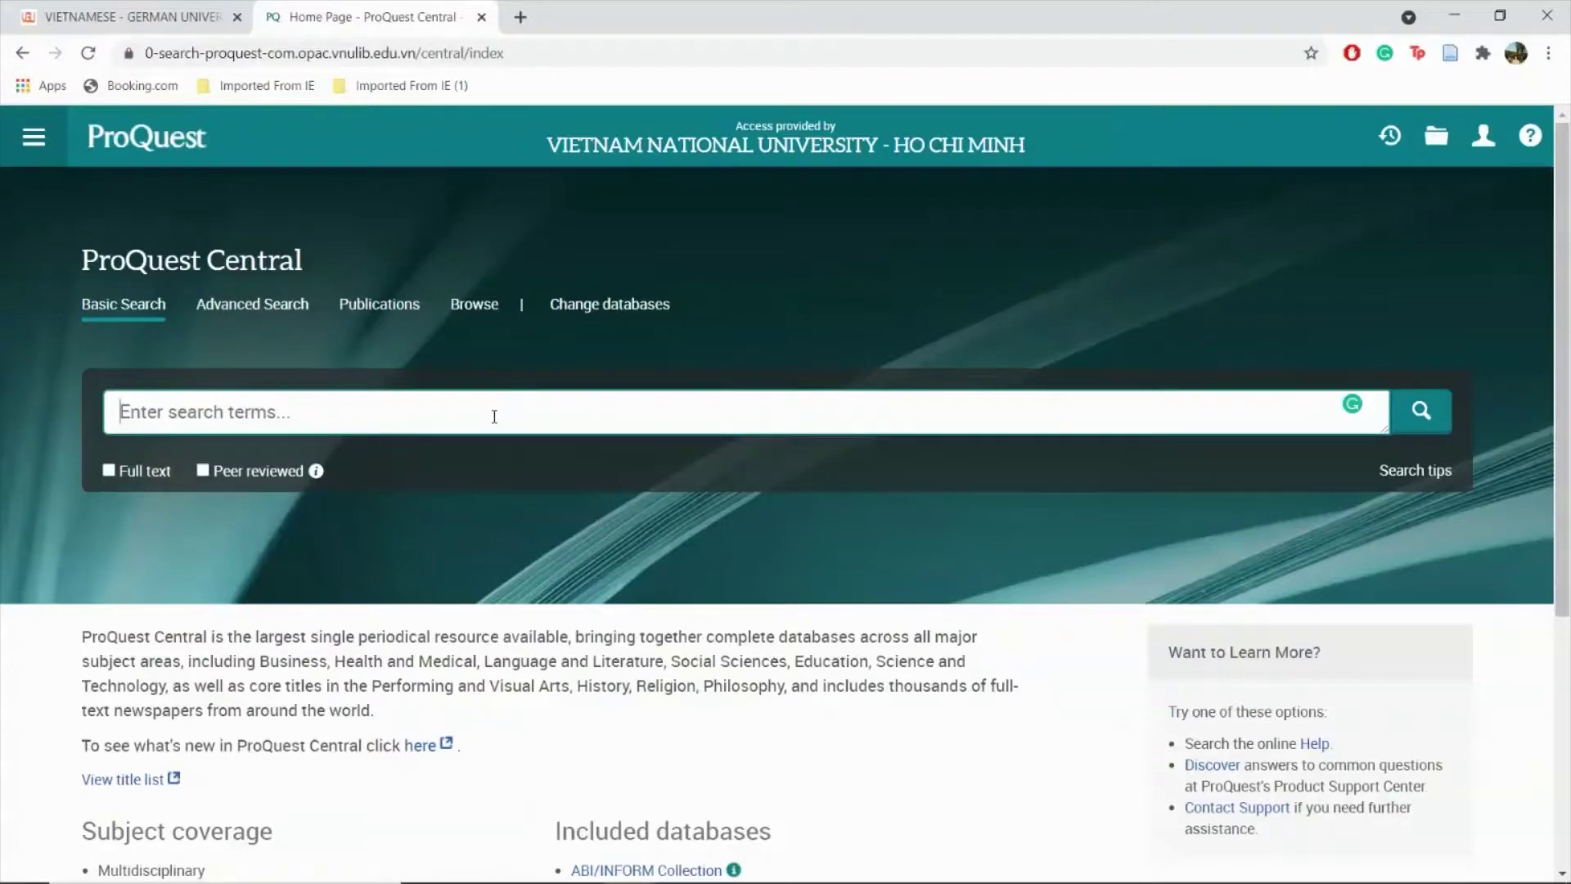
# - Run a Basic Search for "climate change" with Full text and Peer reviewed ticked
pyautogui.write('"cli')
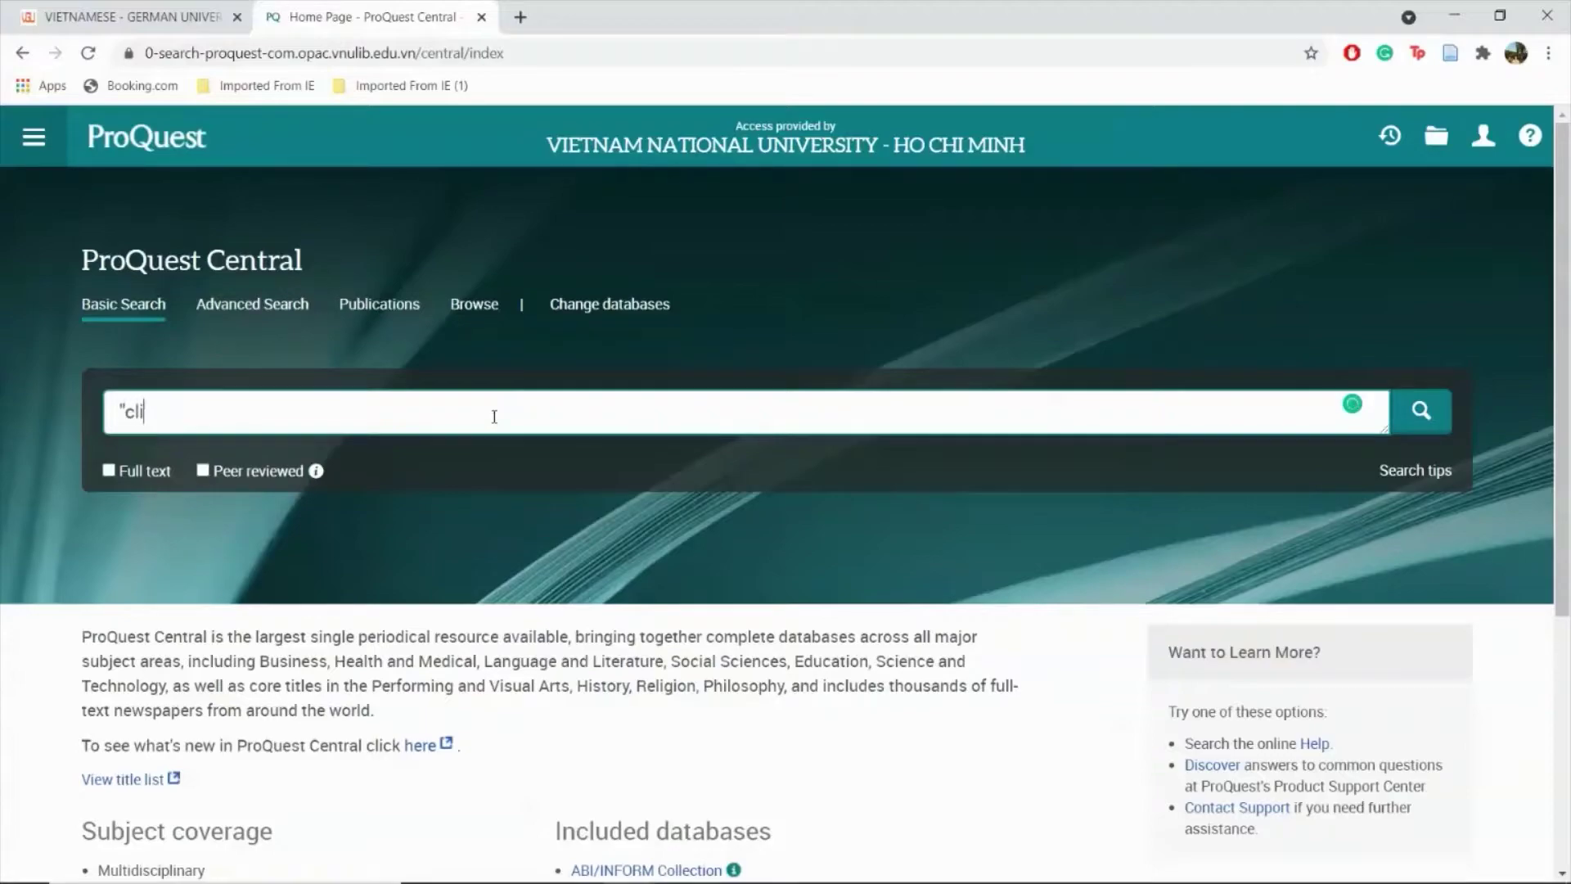
pyautogui.write('mate change')
pyautogui.click(108, 472)
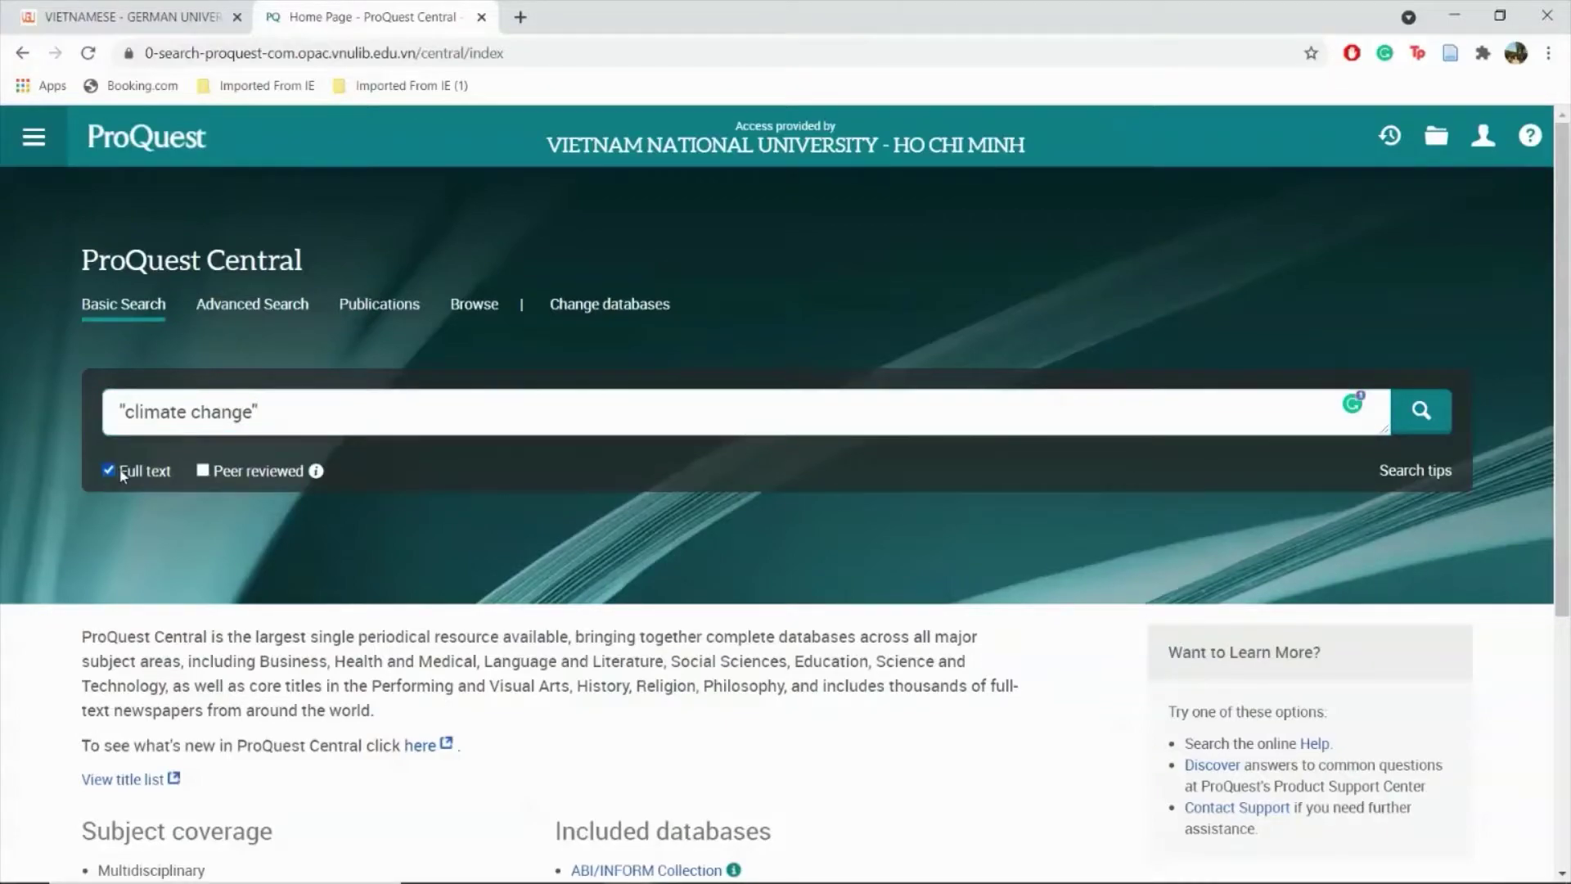
pyautogui.click(203, 472)
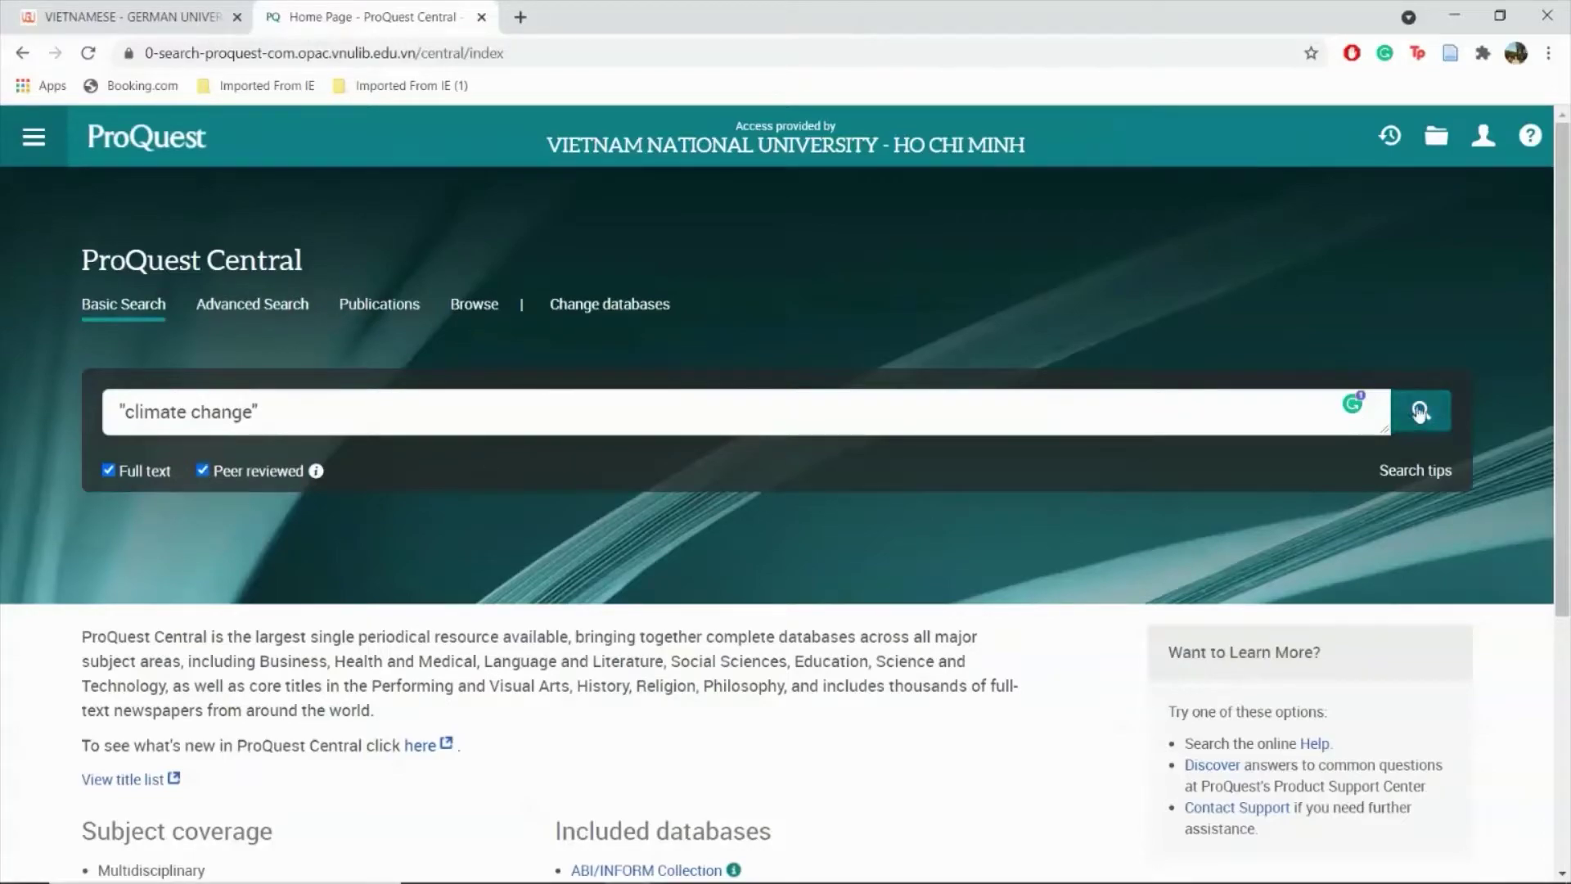
pyautogui.click(1428, 411)
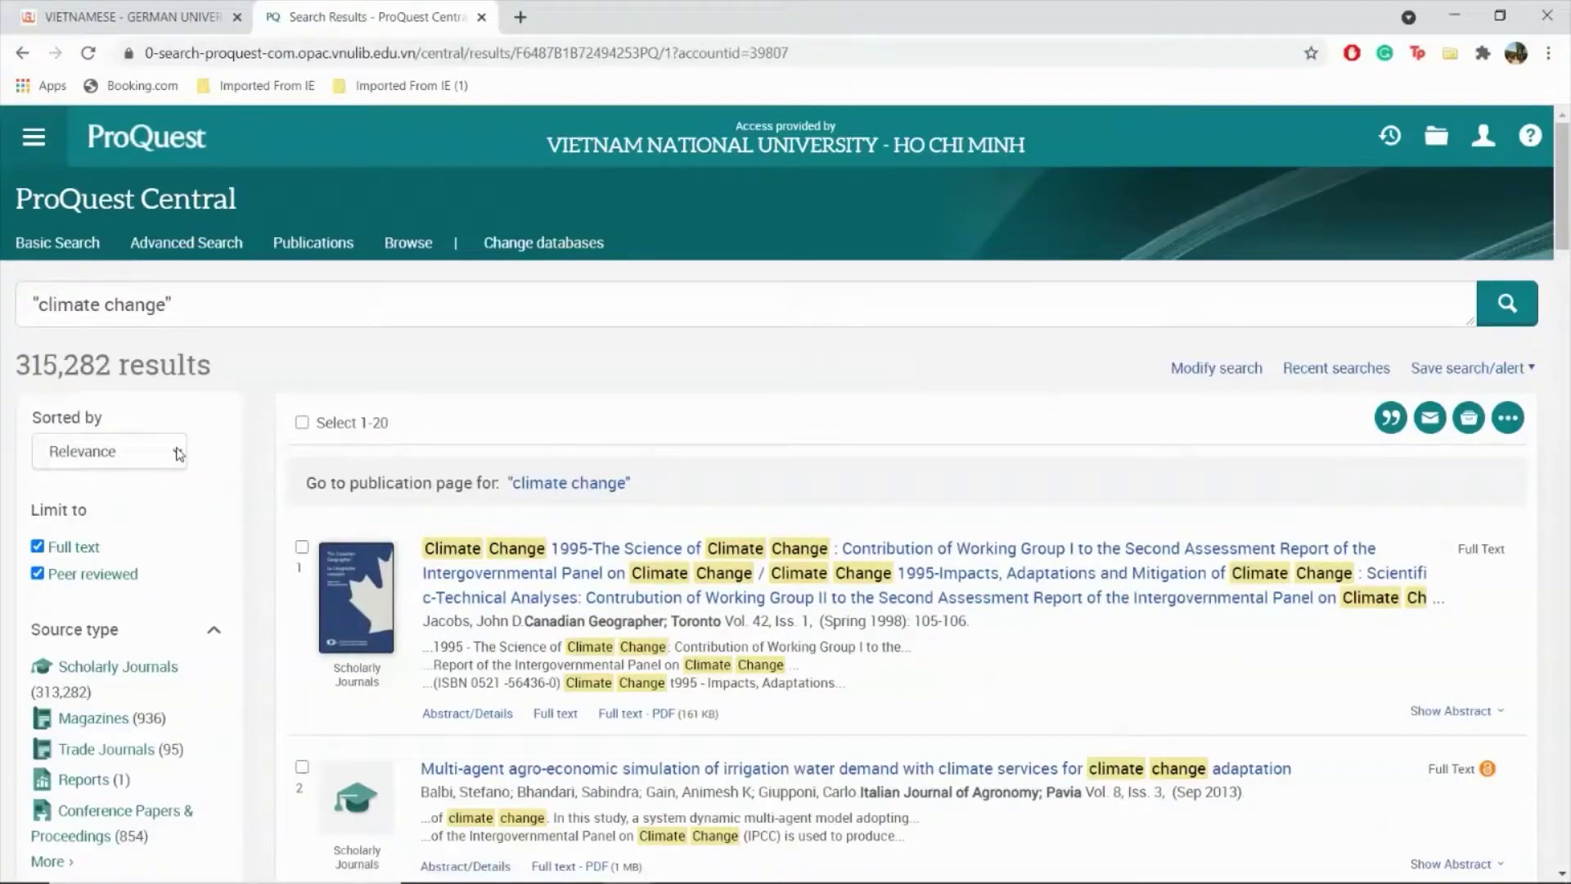
pyautogui.scroll(-1, 192, 462)
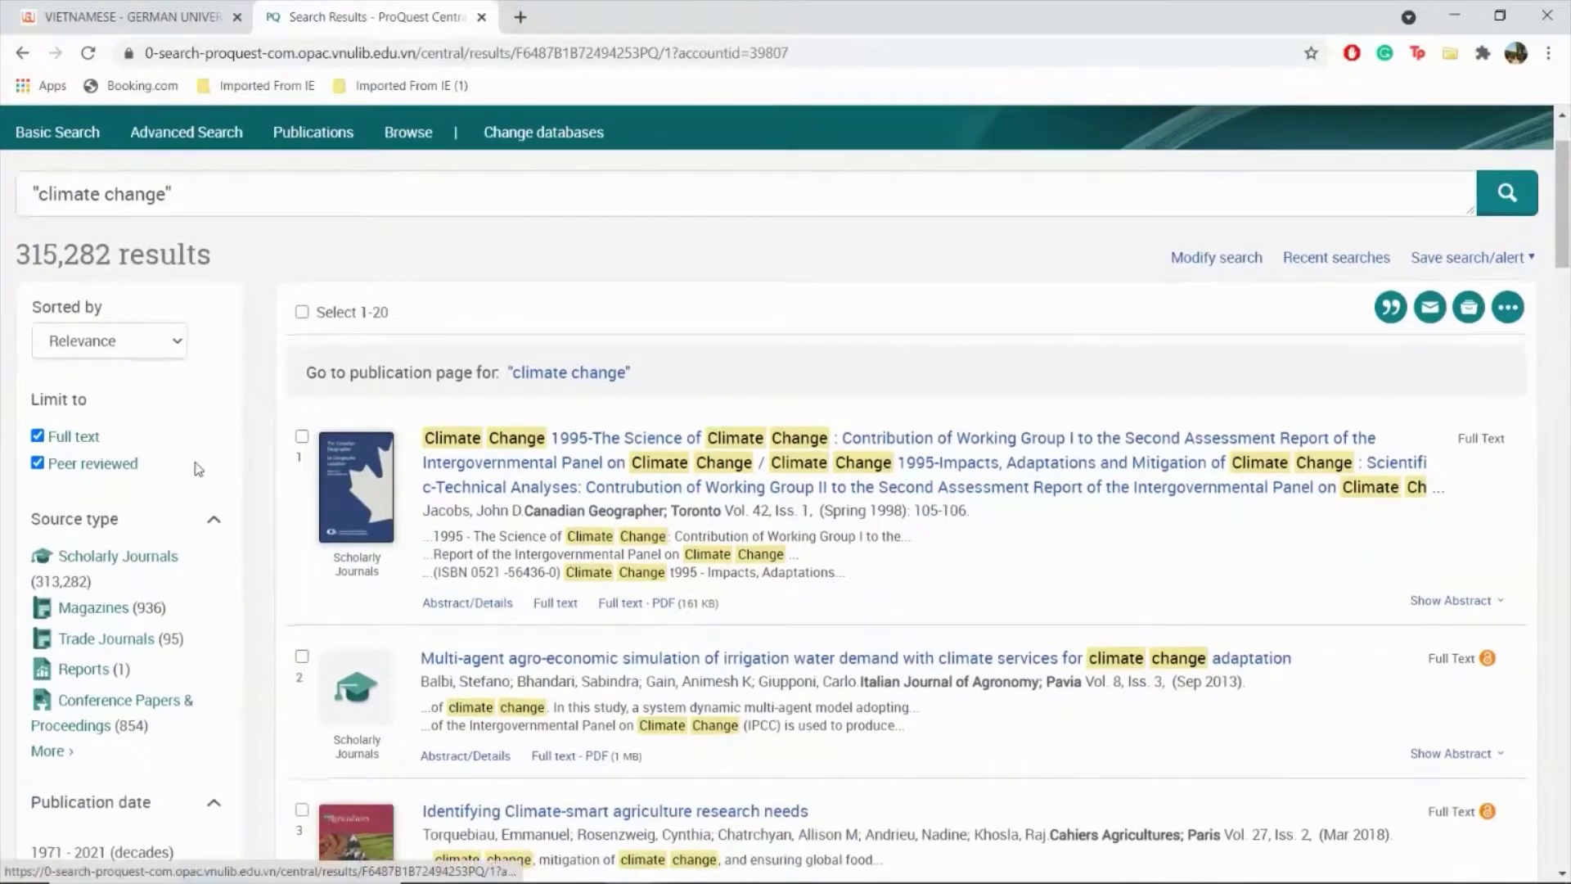
pyautogui.scroll(-5, 196, 468)
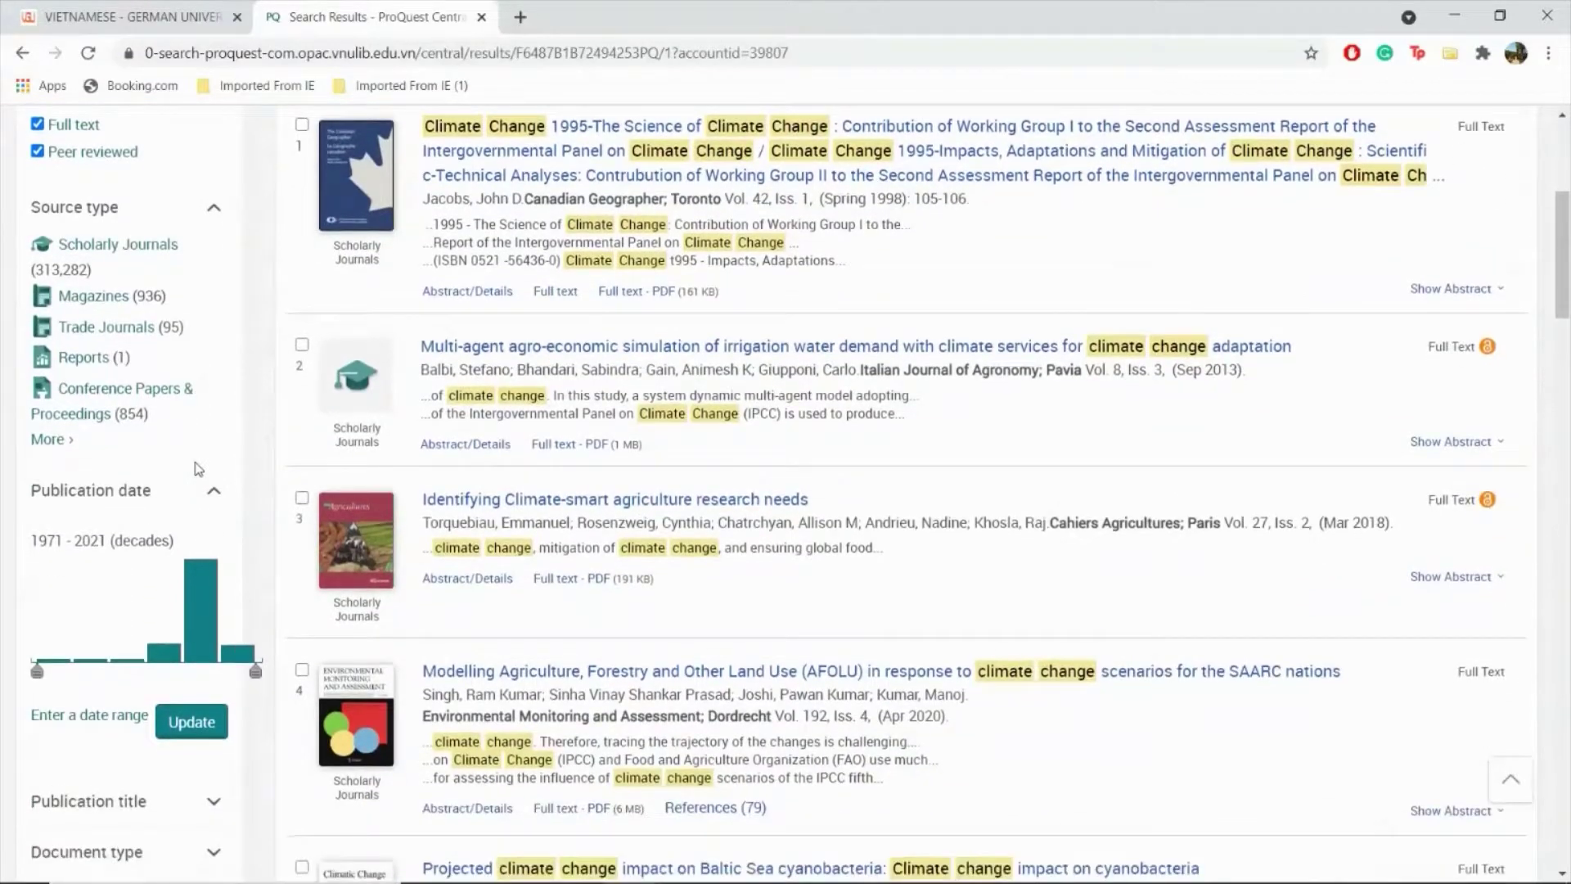
pyautogui.scroll(-5, 197, 469)
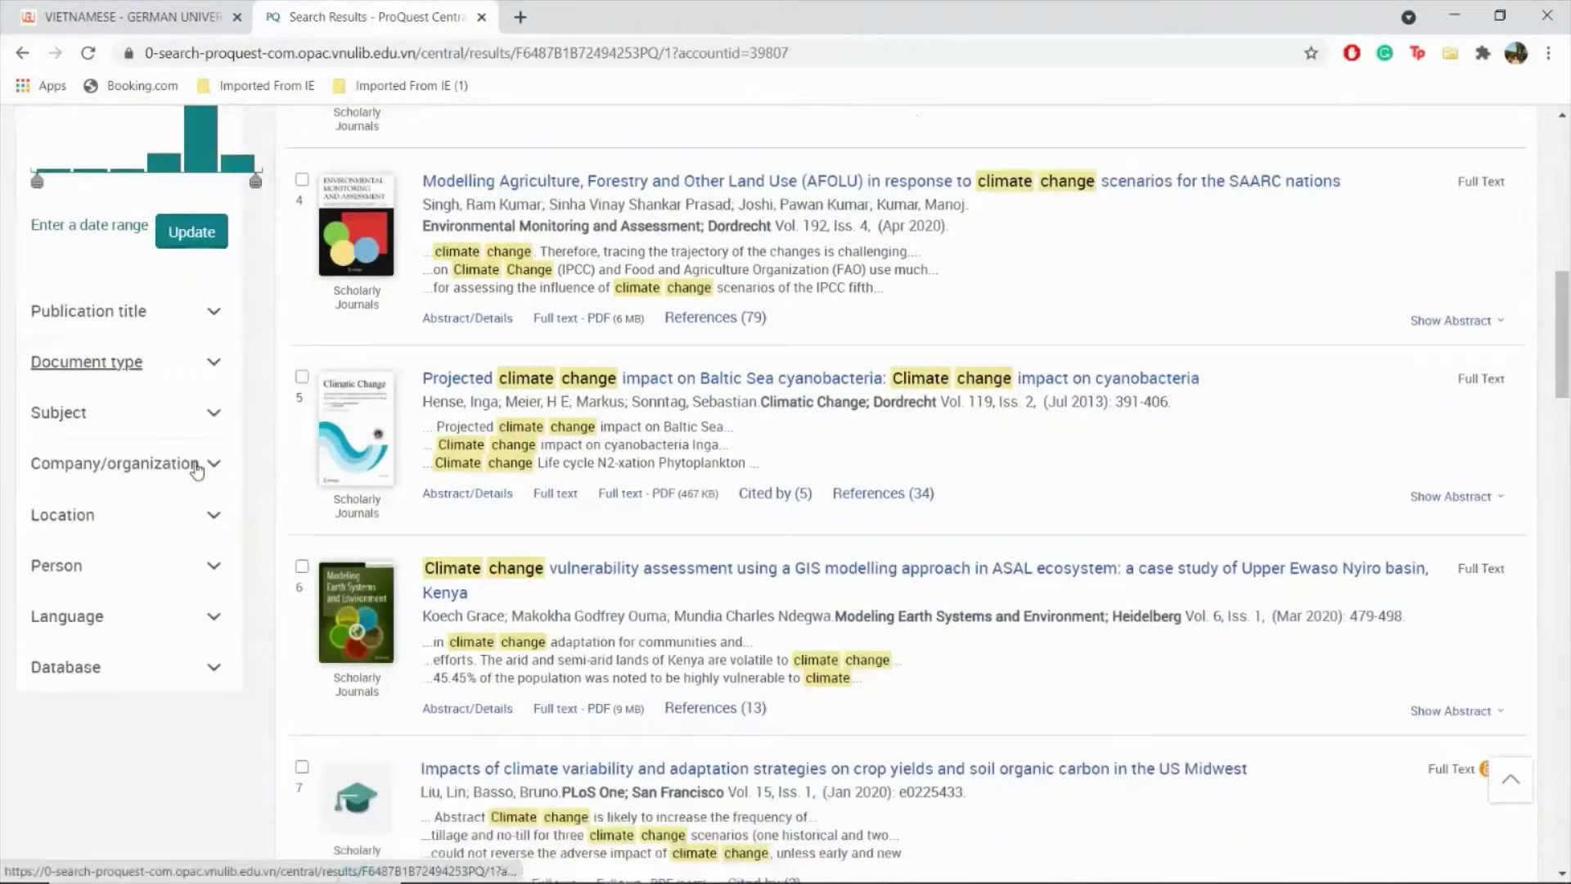
pyautogui.scroll(-2, 196, 469)
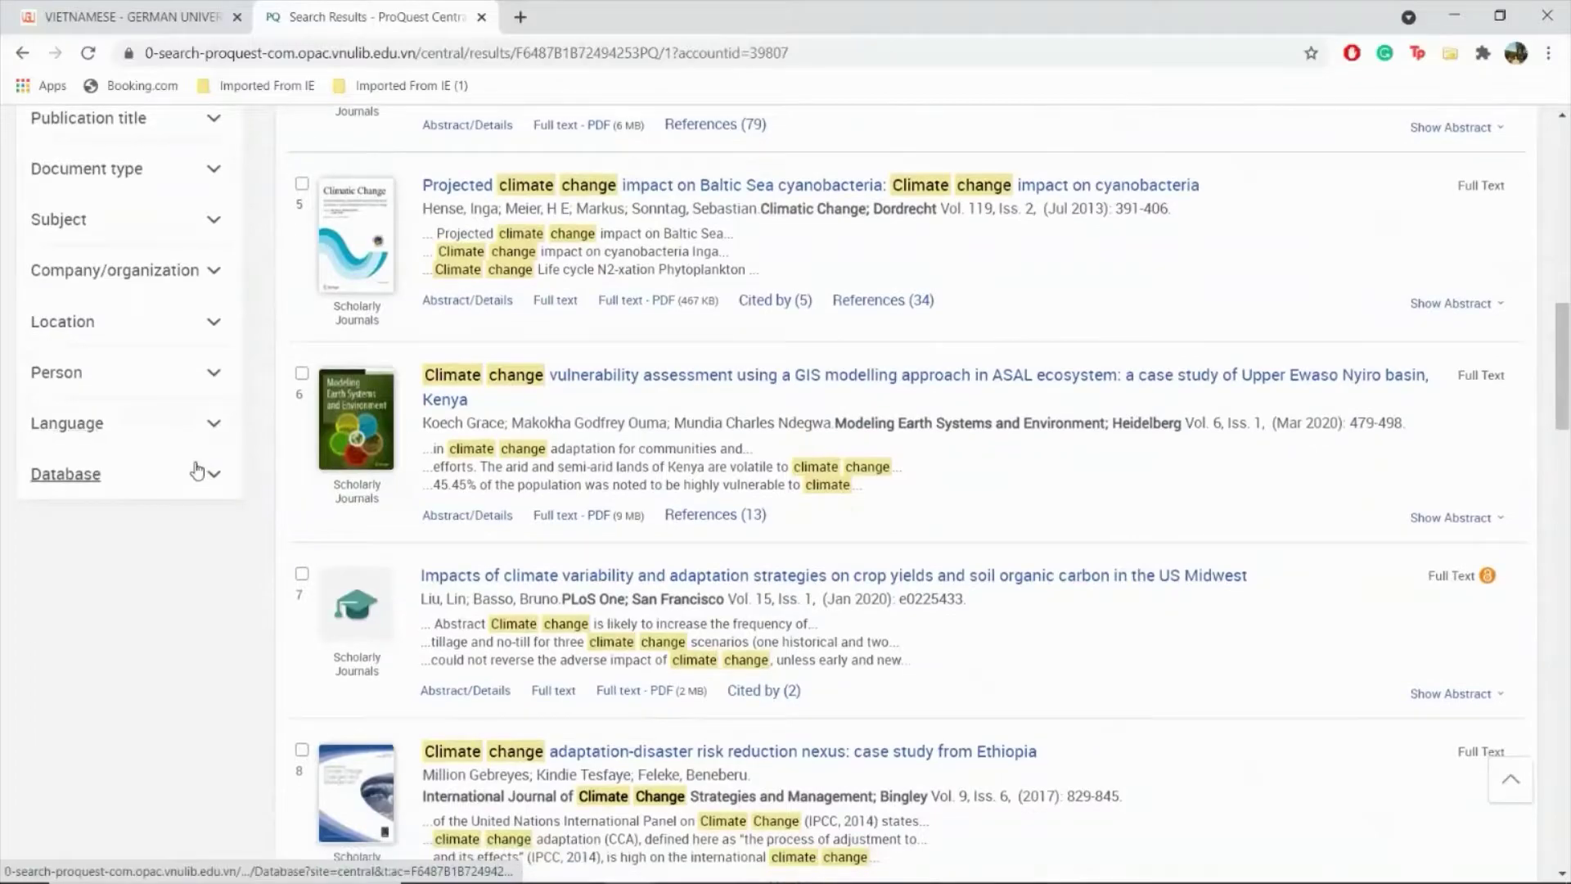
pyautogui.scroll(5, 200, 466)
pyautogui.scroll(8, 197, 468)
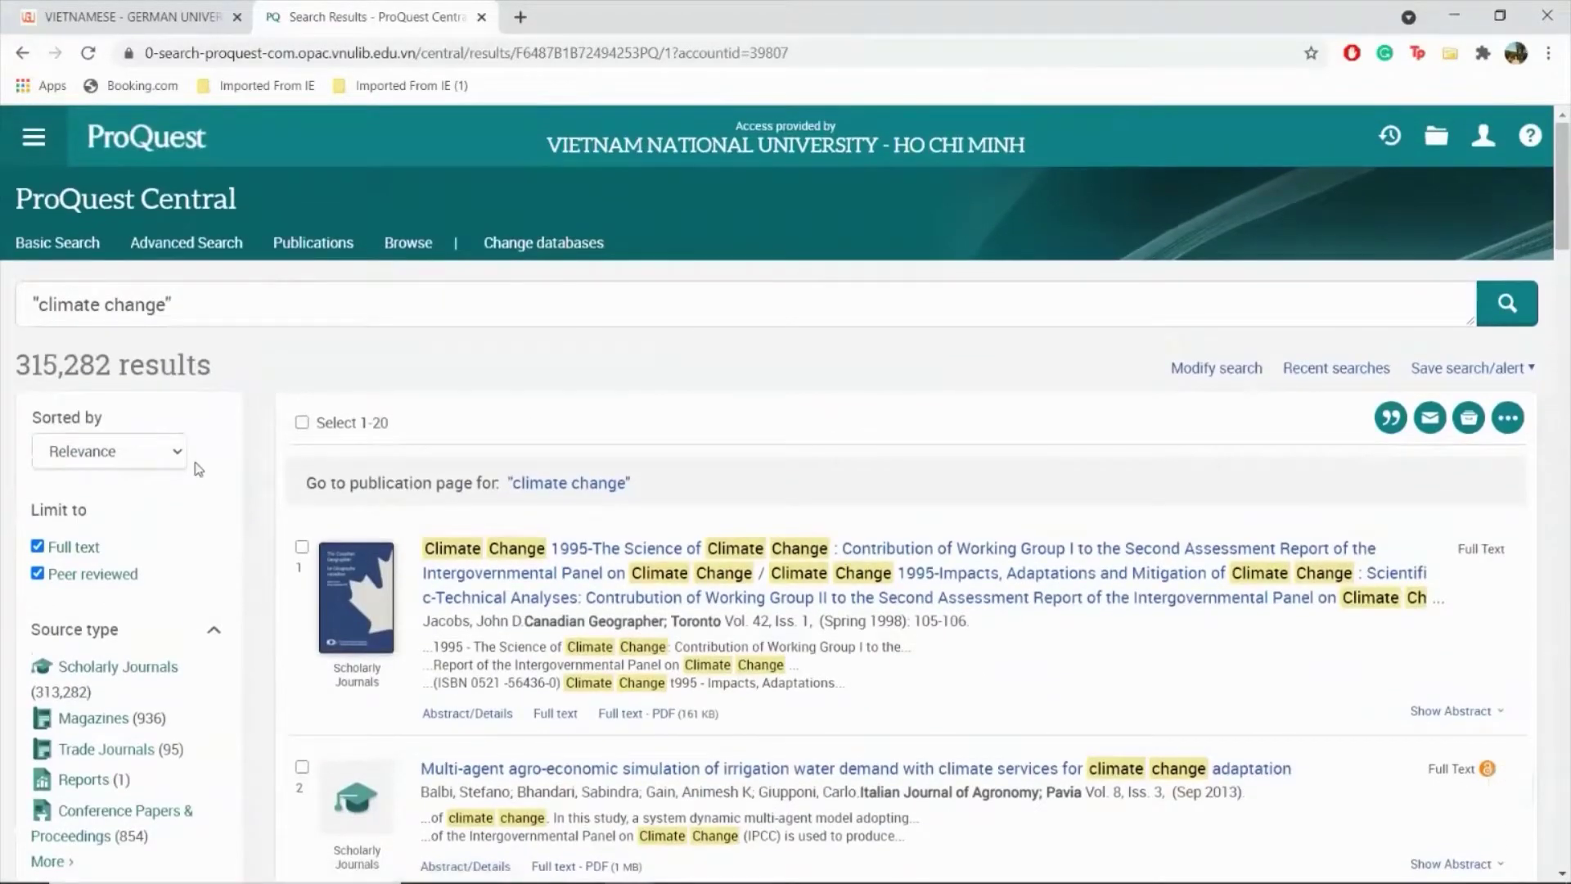
# - Open result 1's Abstract/Details and scroll through its two-page Full text PDF
pyautogui.click(477, 715)
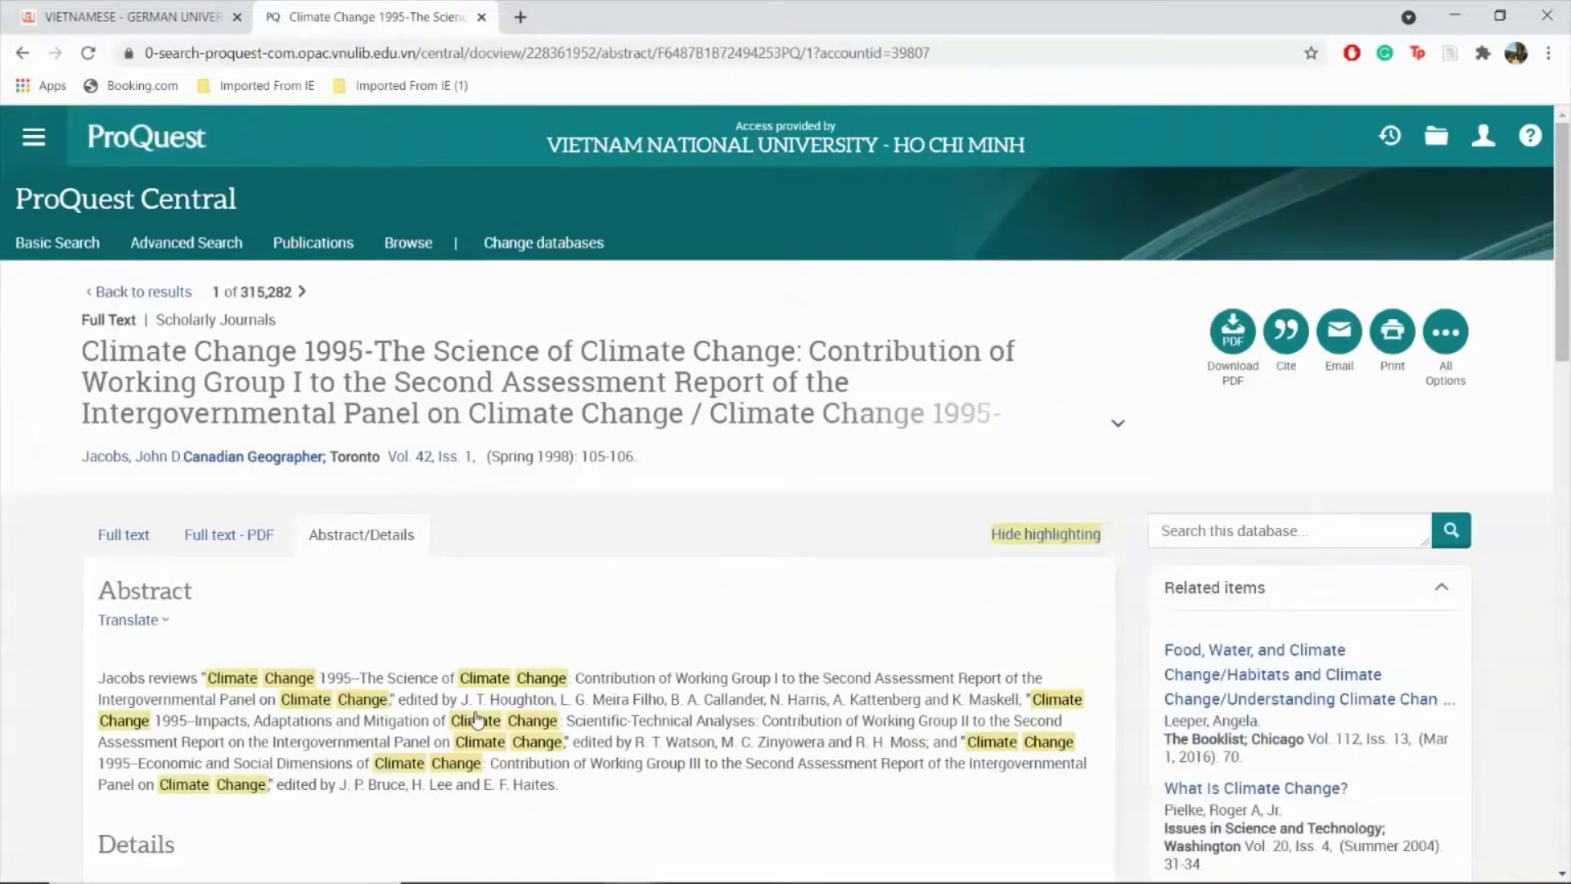
pyautogui.click(229, 537)
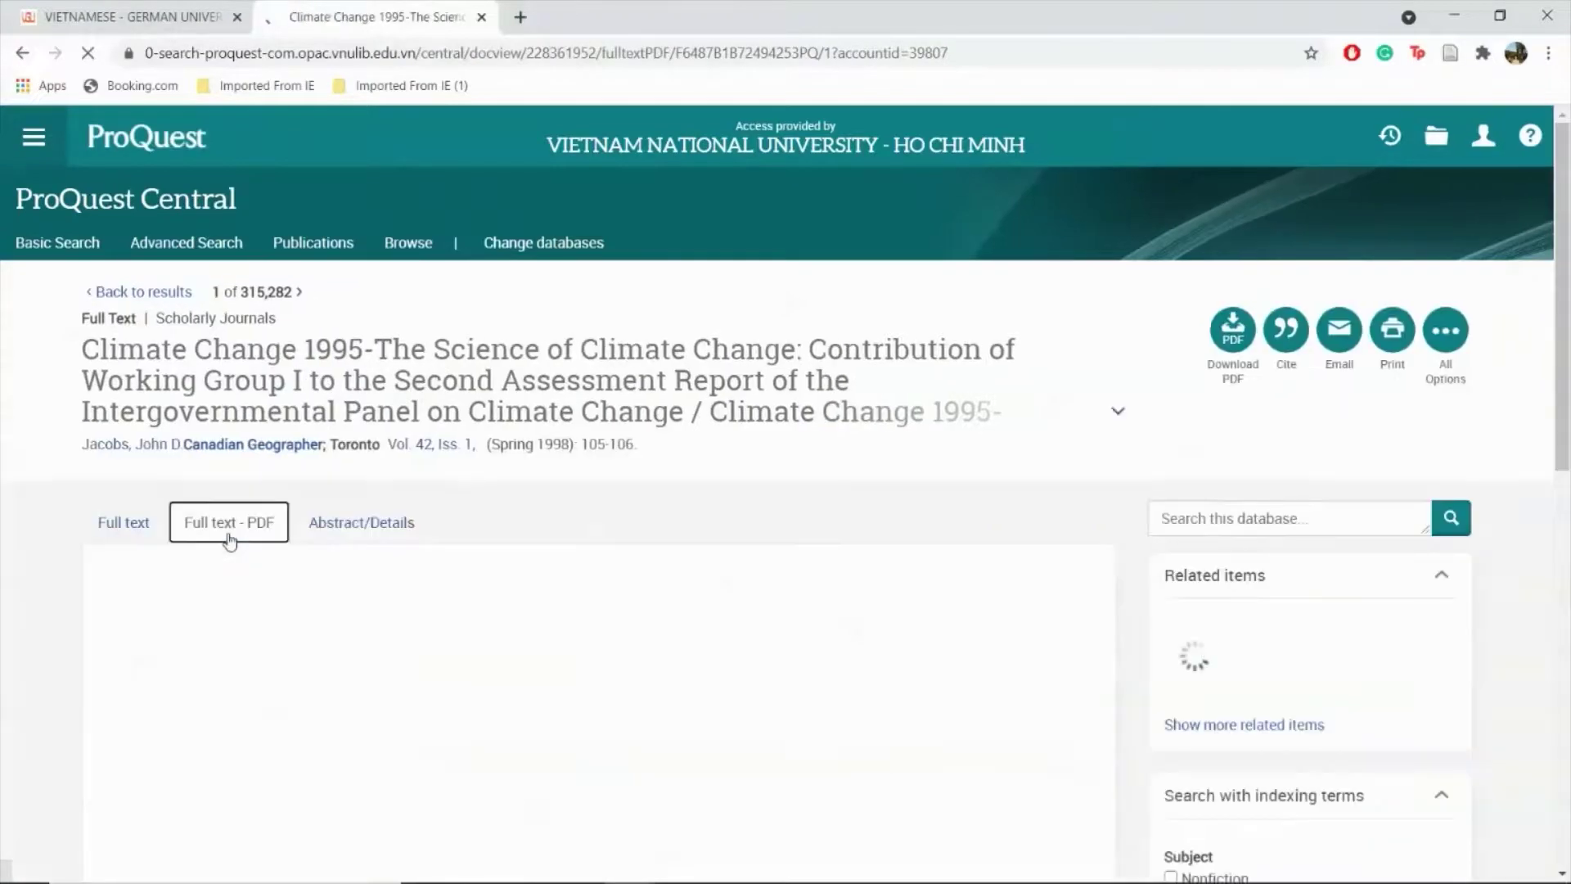
pyautogui.scroll(-2, 708, 509)
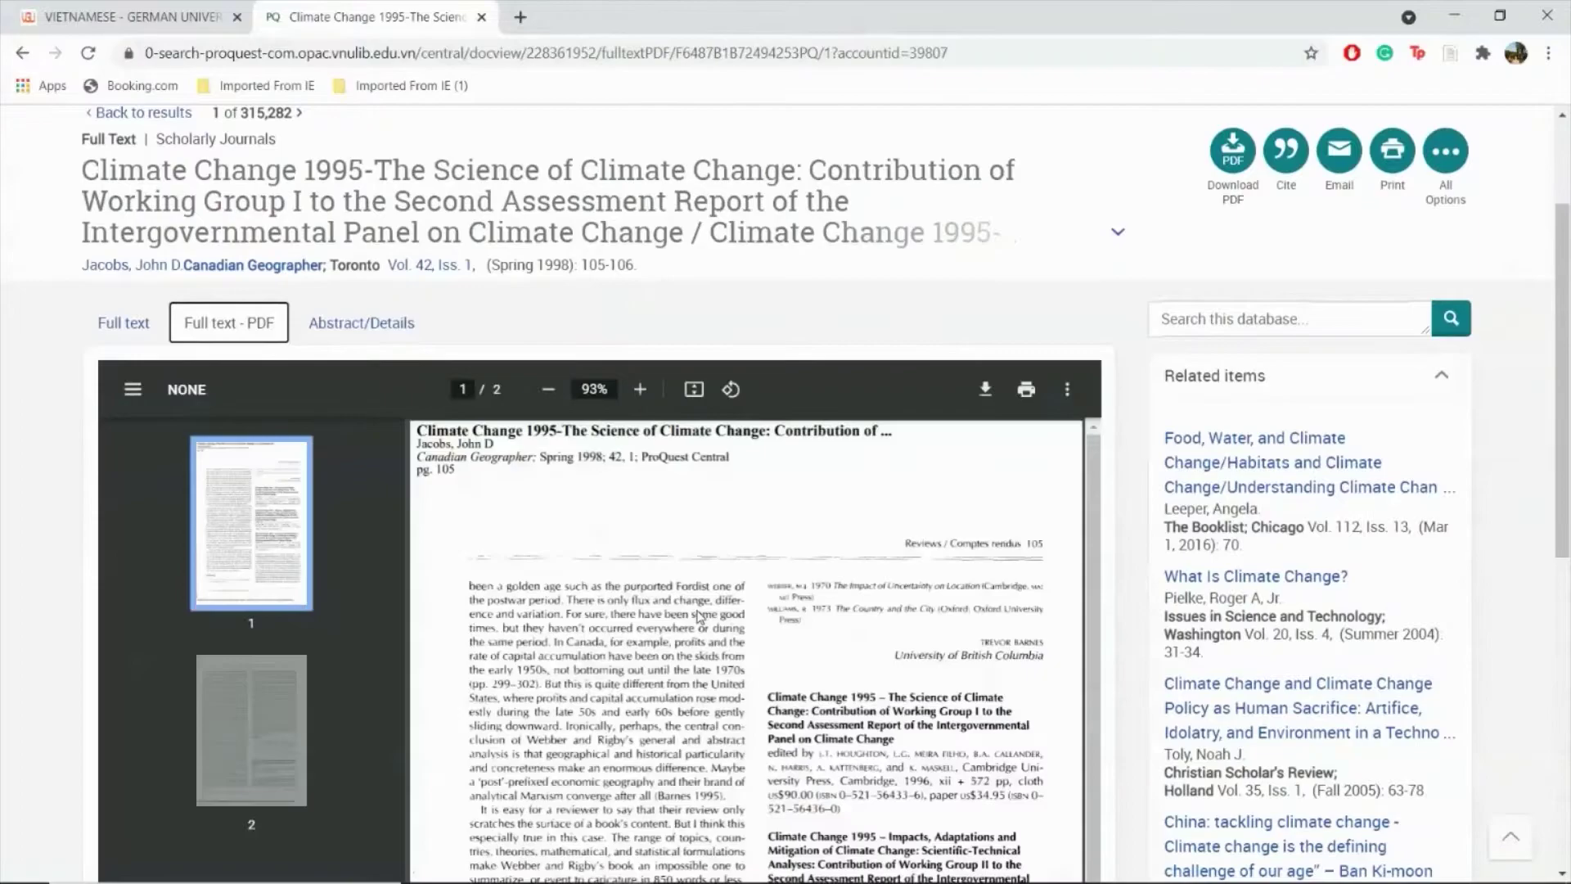
pyautogui.scroll(-5, 698, 615)
pyautogui.scroll(5, 698, 615)
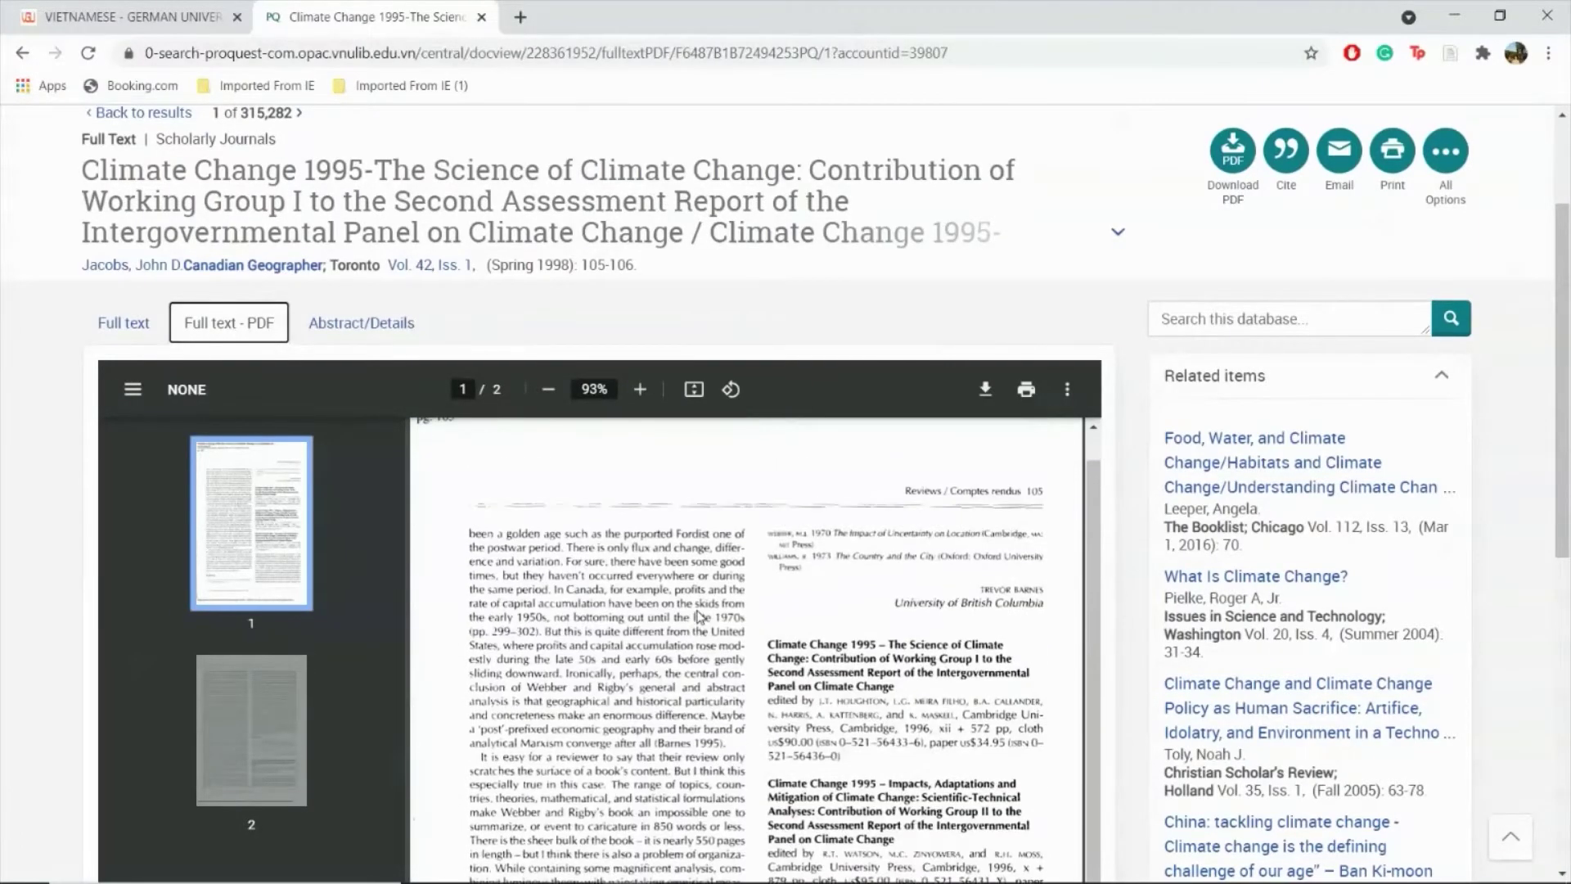
pyautogui.scroll(2, 870, 293)
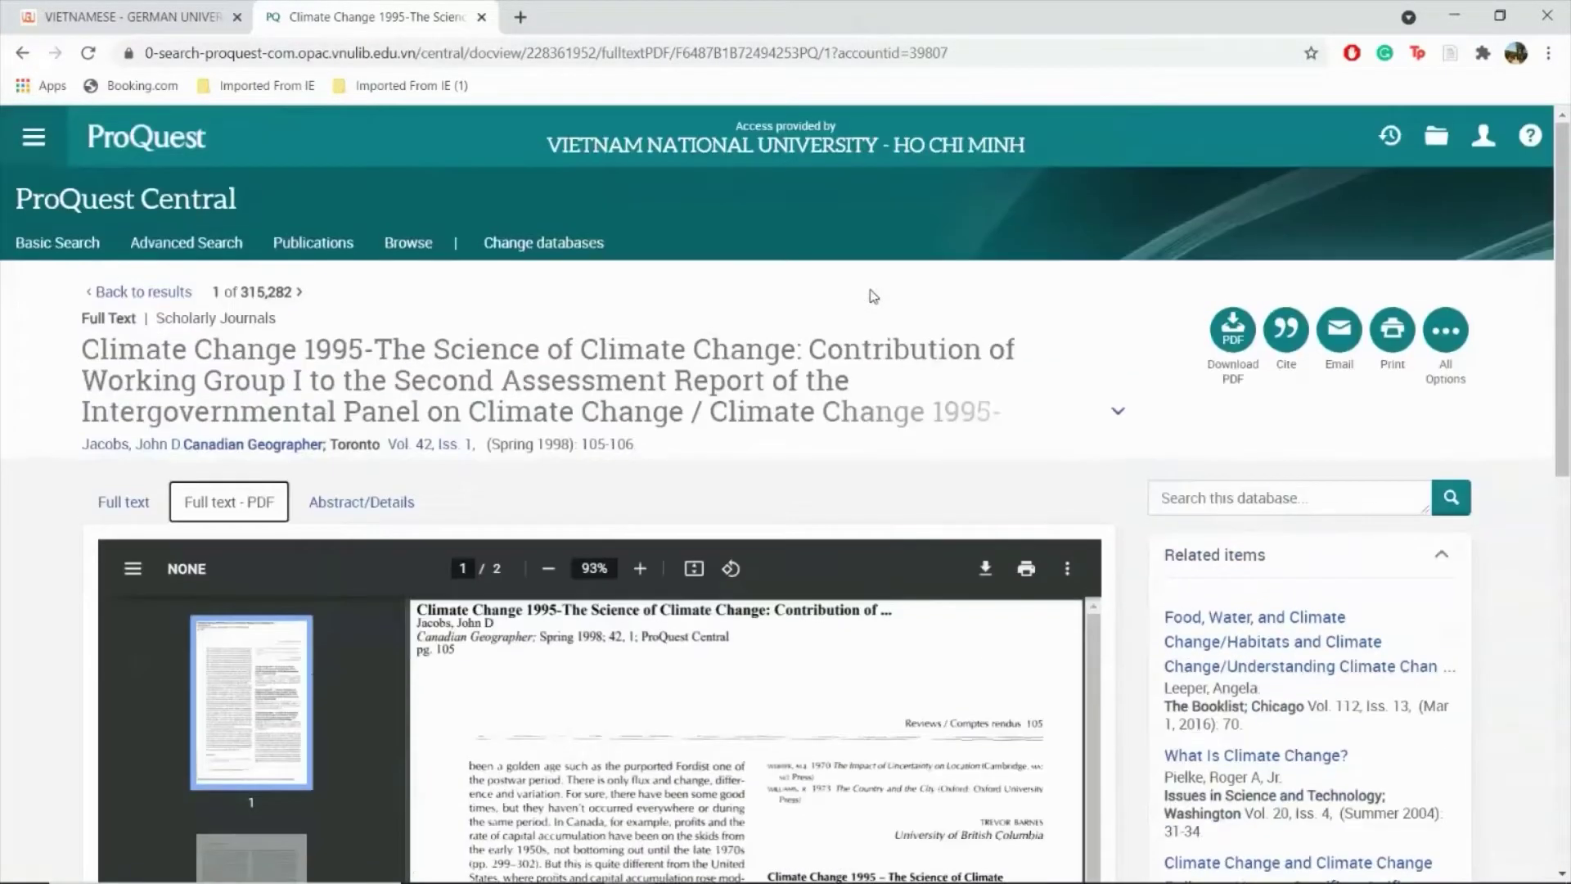
# - Open the Cite dialog, browse the citation styles, and keep APA 6th selected
pyautogui.click(1290, 330)
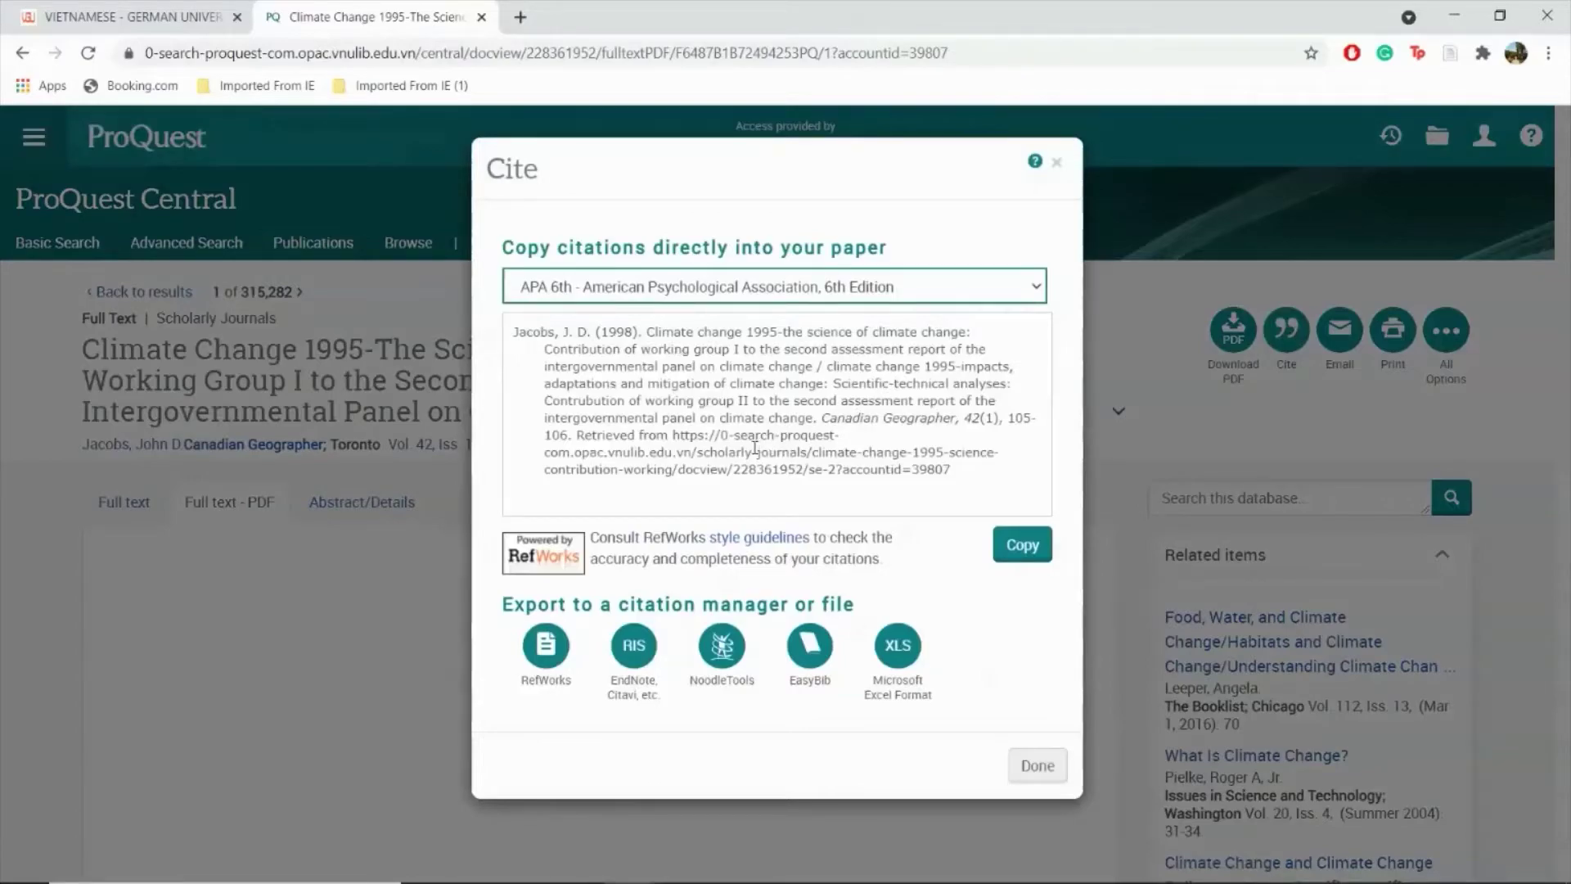
pyautogui.click(816, 291)
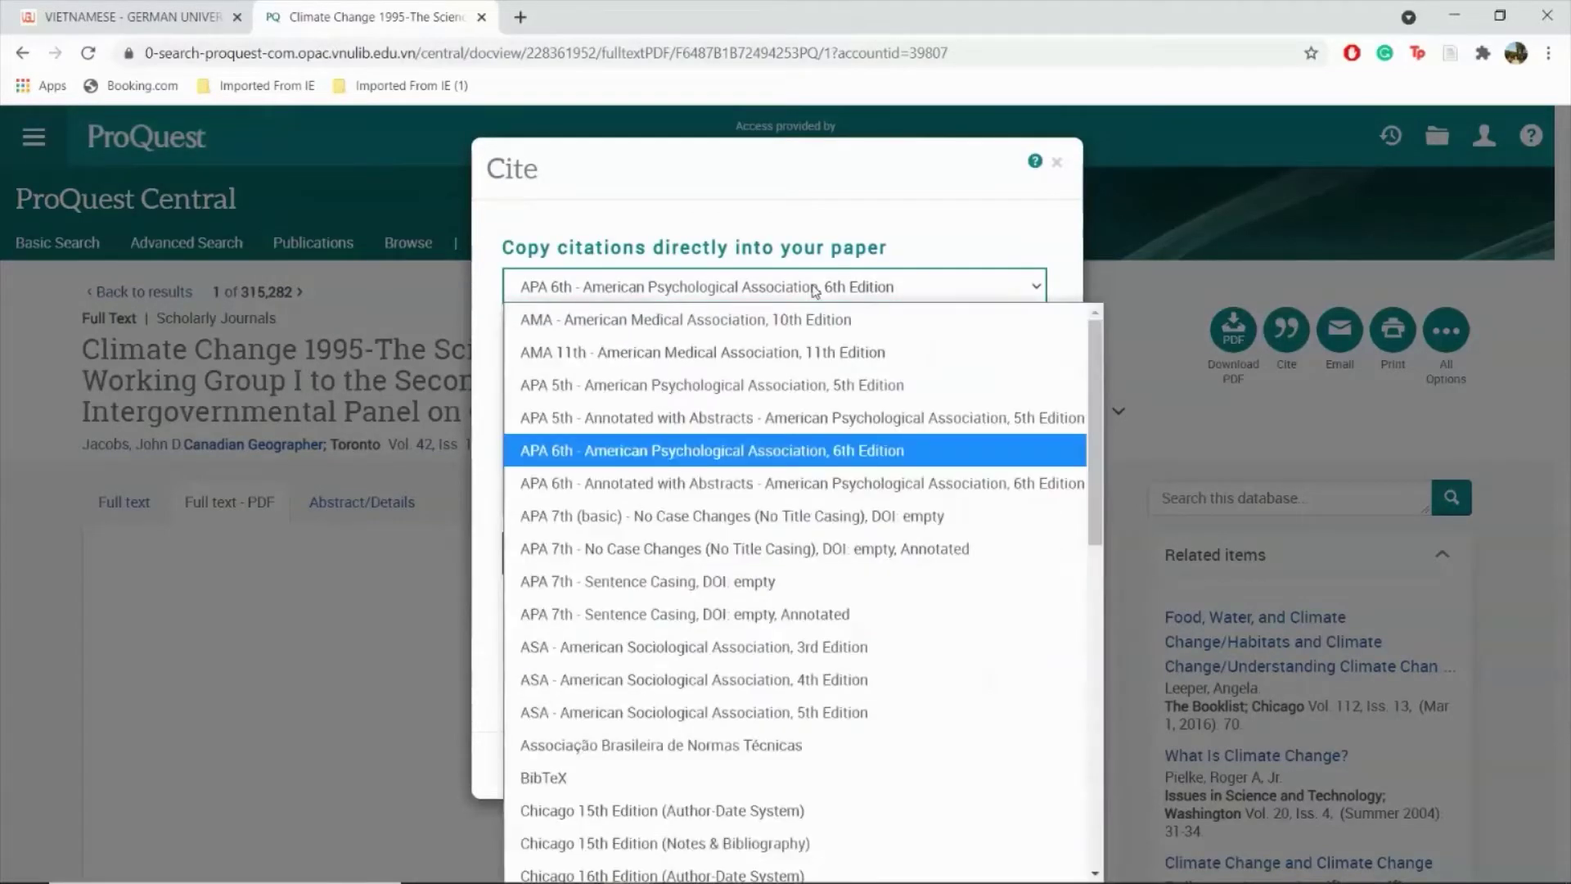
pyautogui.scroll(-5, 777, 409)
pyautogui.scroll(5, 777, 516)
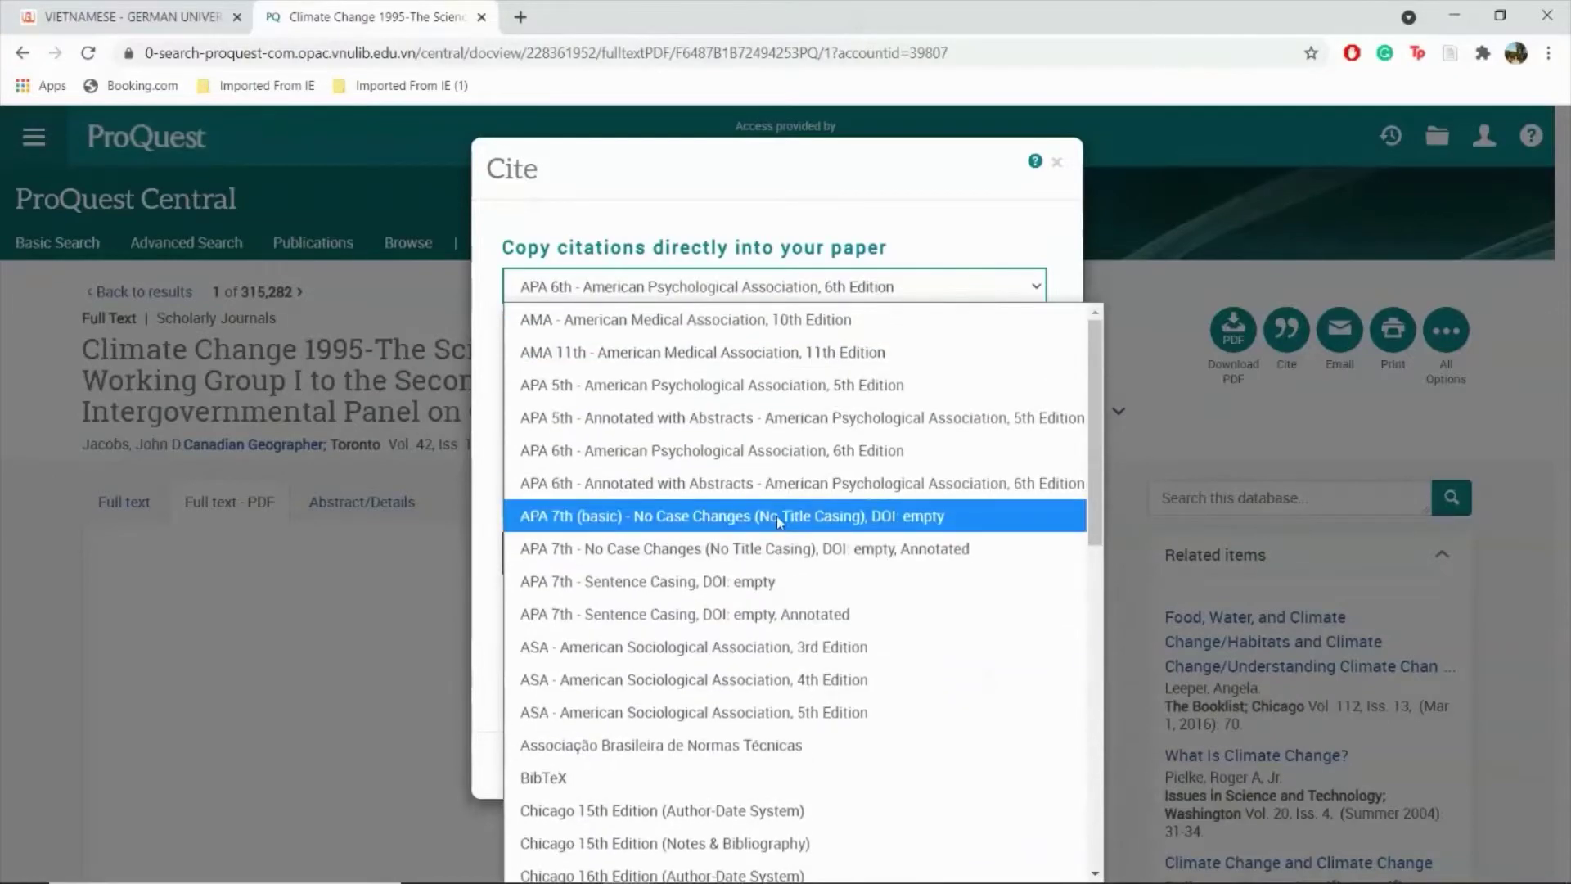
pyautogui.click(823, 299)
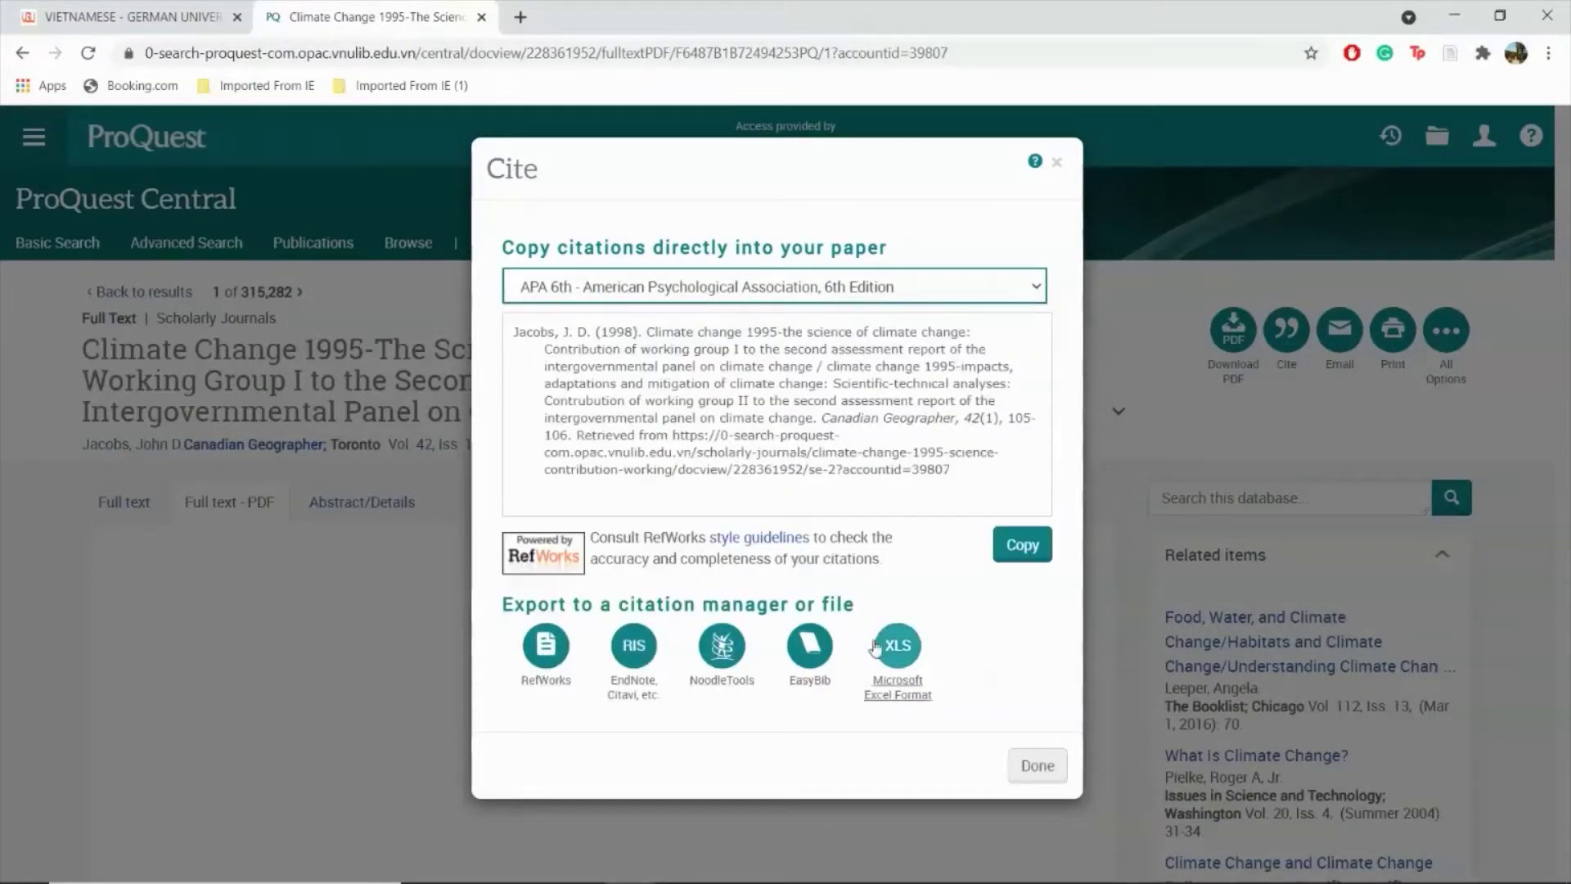
# - Close the Cite dialog, review the All Options save choices, then close them
pyautogui.click(1036, 774)
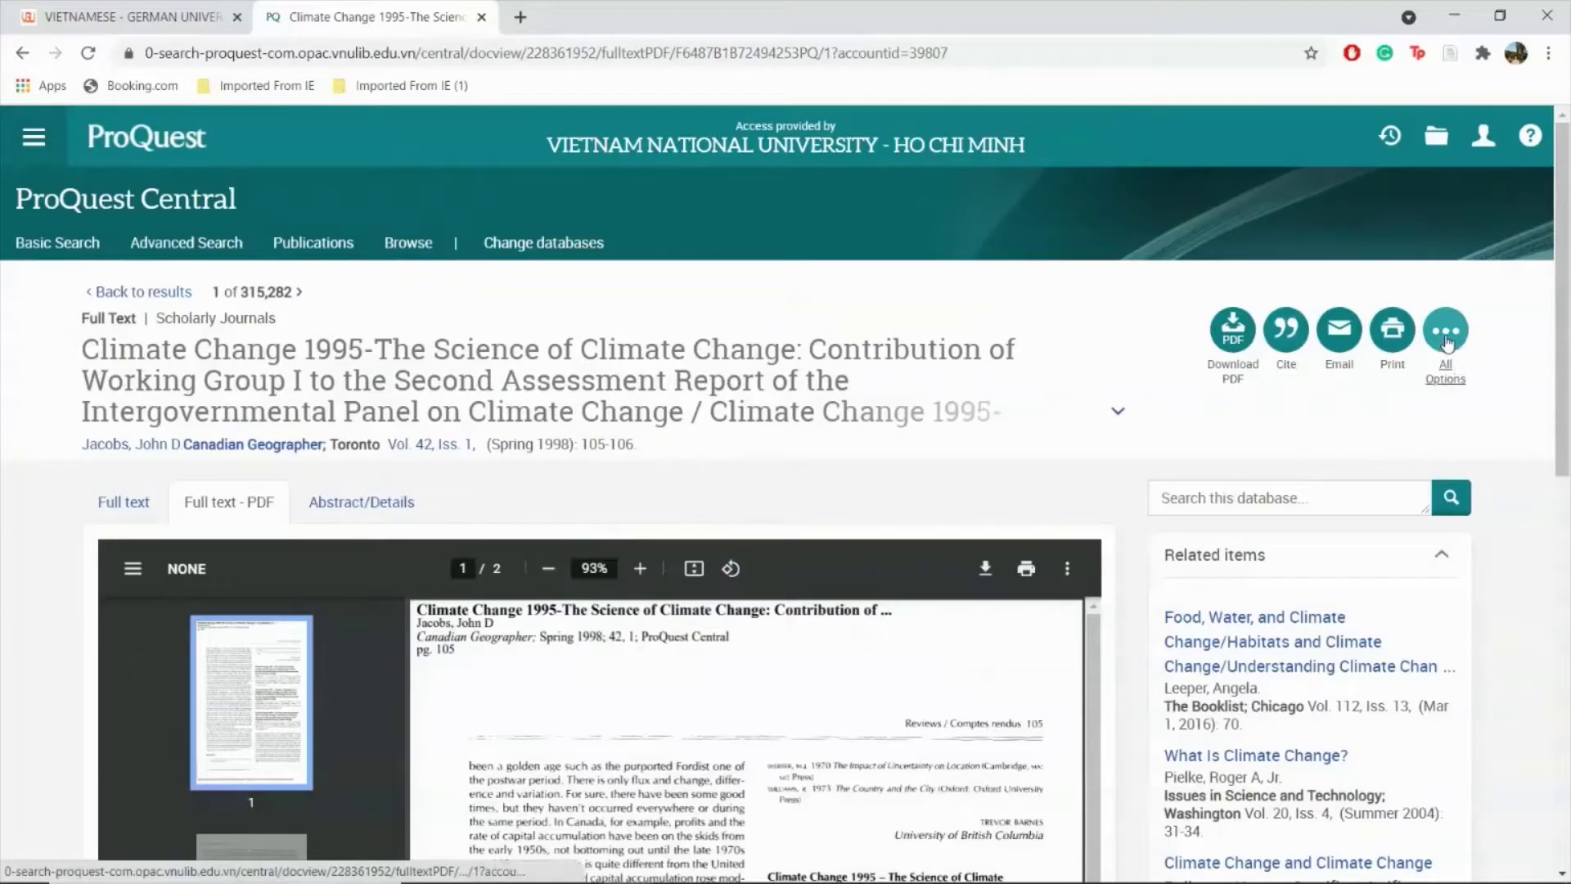
pyautogui.click(1446, 336)
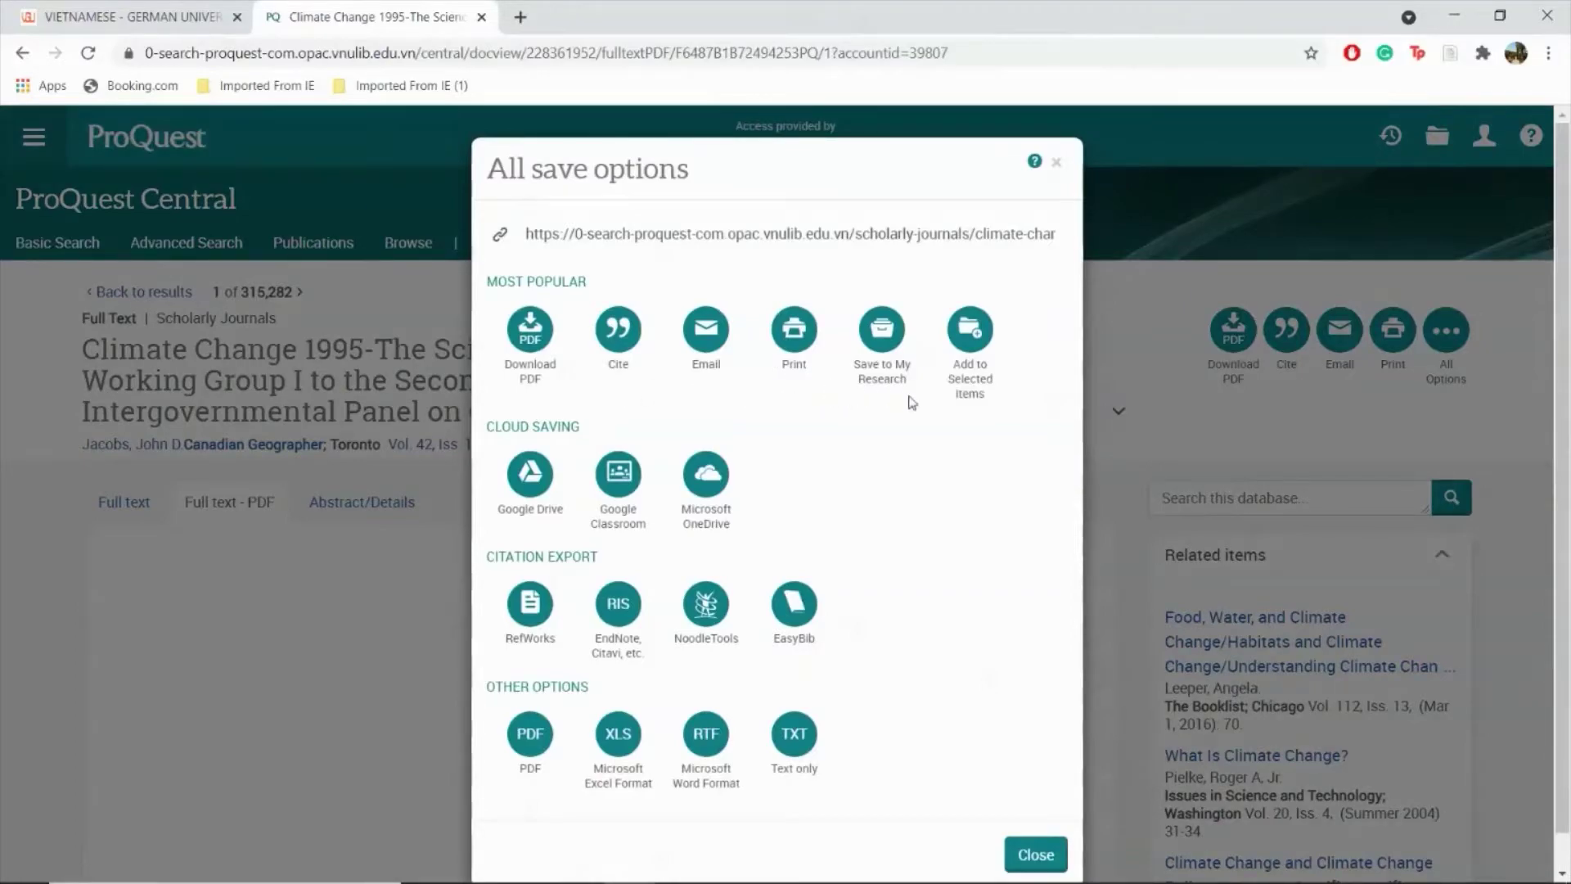
pyautogui.click(1035, 861)
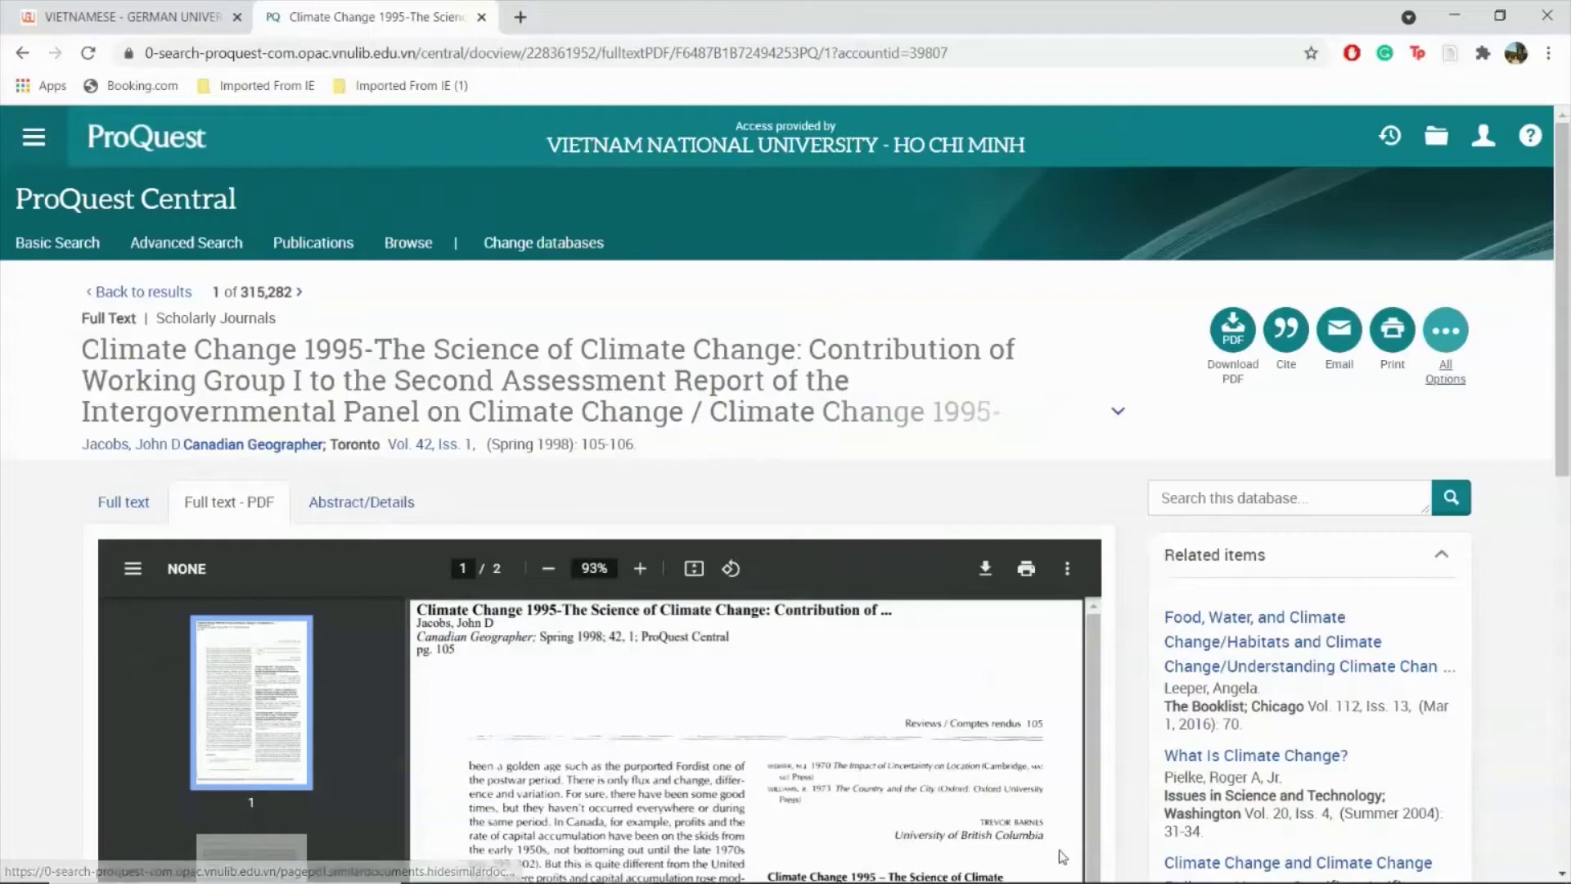
pyautogui.moveTo(982, 864)
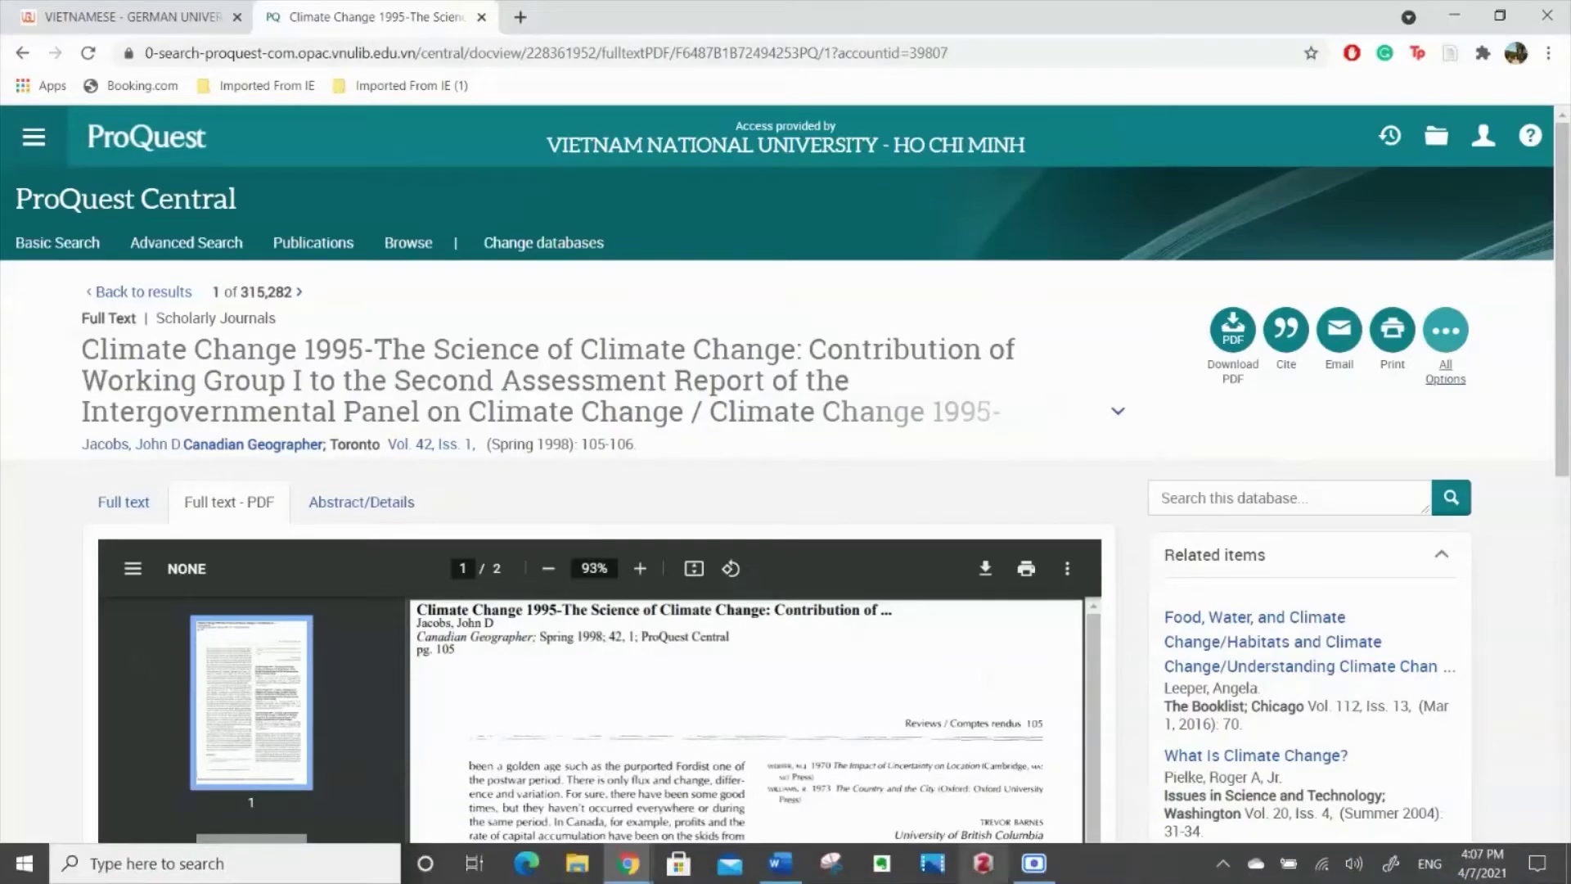
pyautogui.click(982, 863)
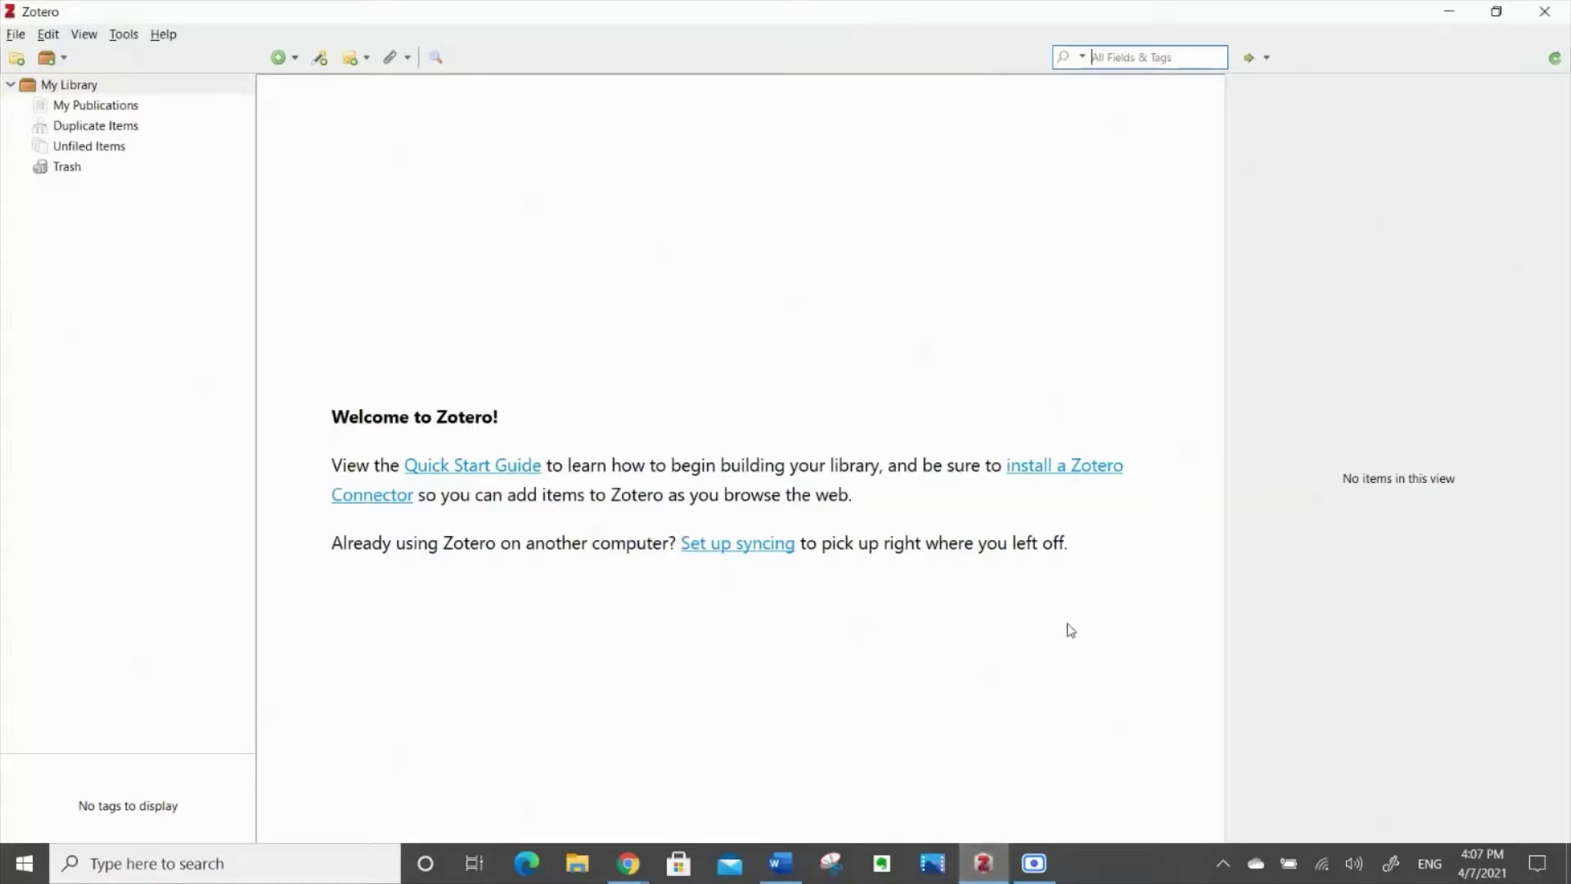
pyautogui.click(1465, 12)
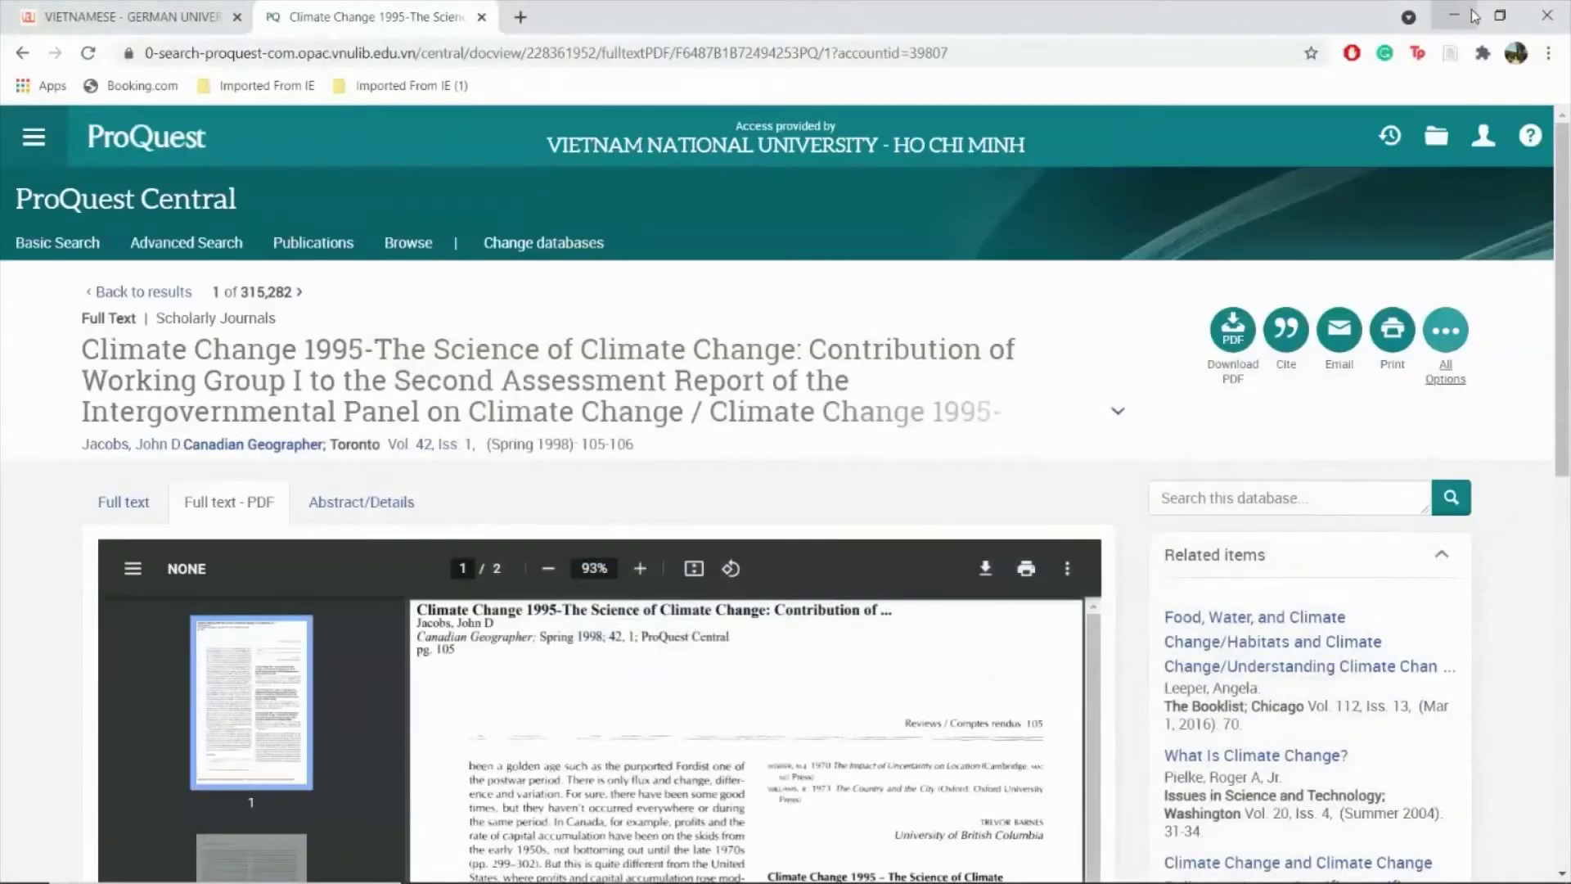
# - Save the review with its PDF to Zotero's My Library via the Zotero Connector
pyautogui.click(1450, 56)
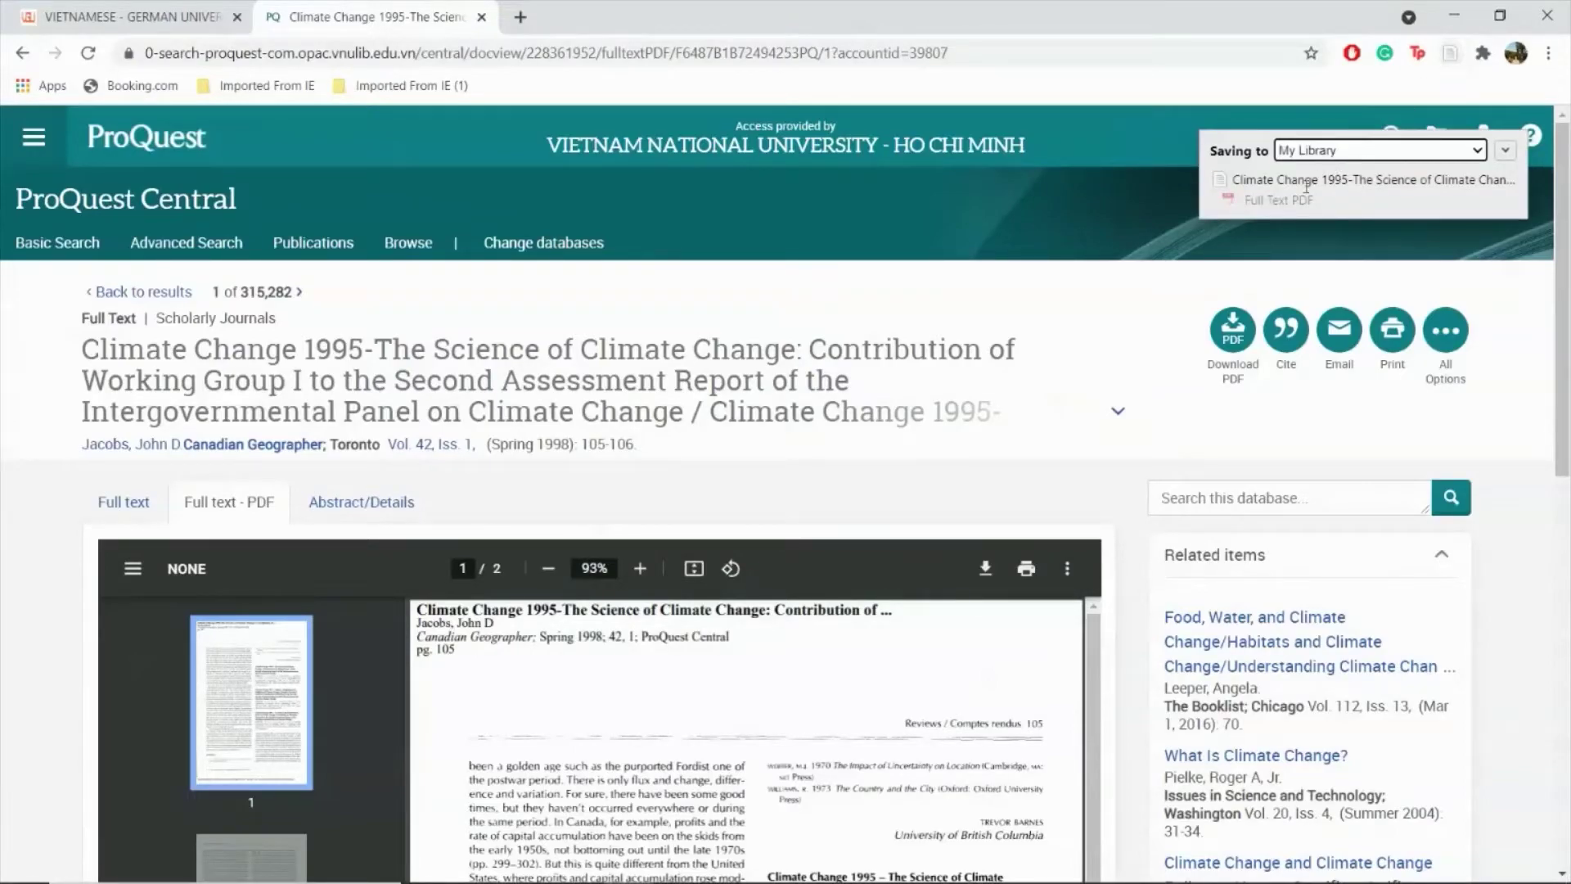
pyautogui.click(1507, 151)
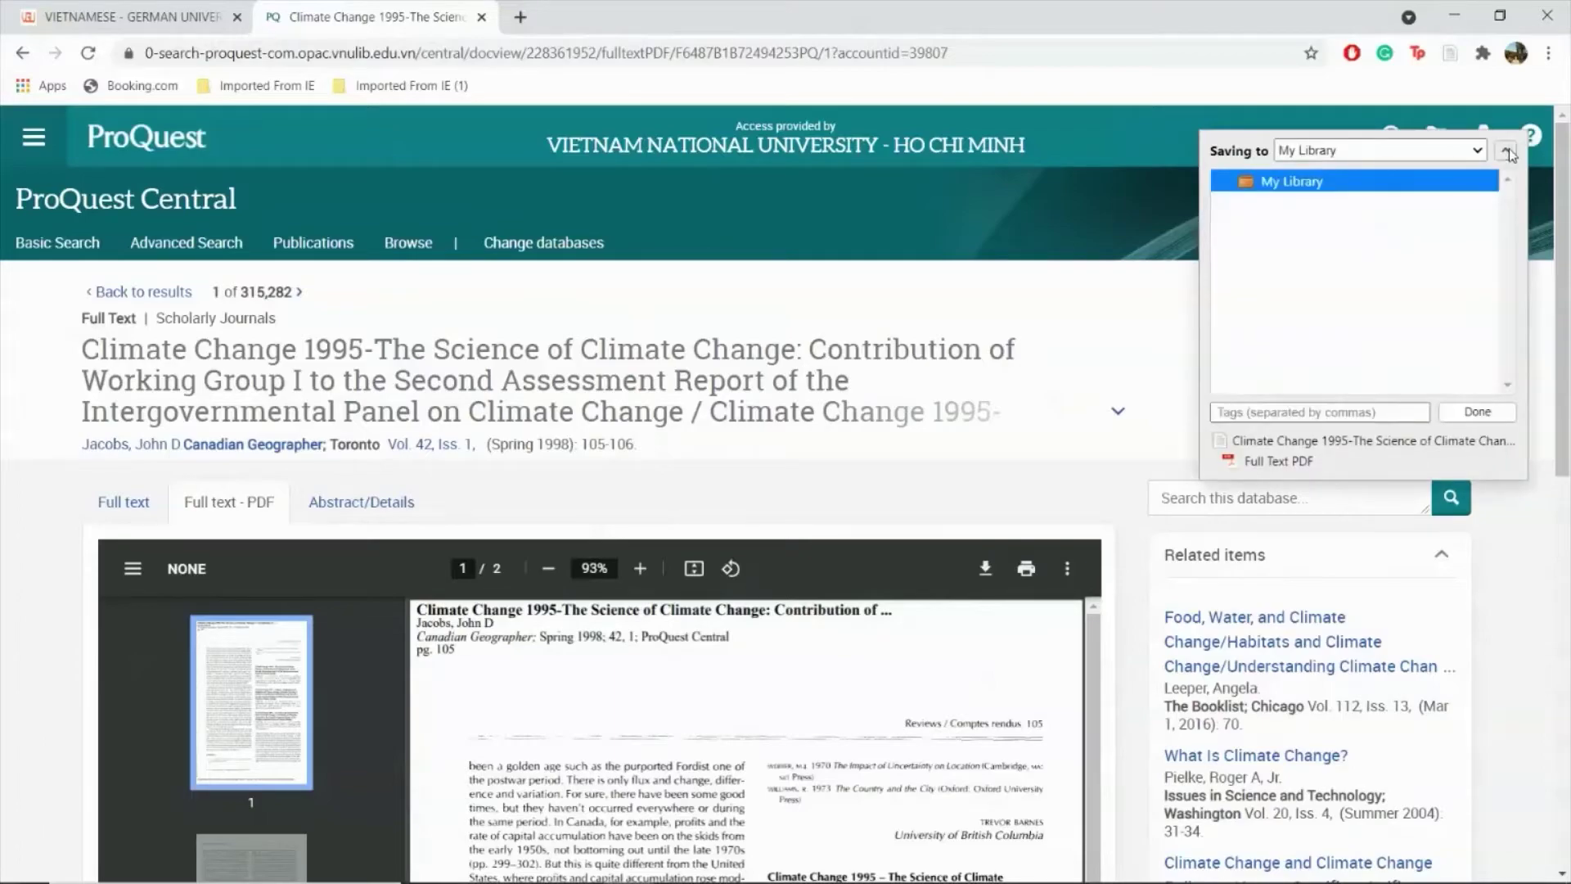
pyautogui.click(1476, 413)
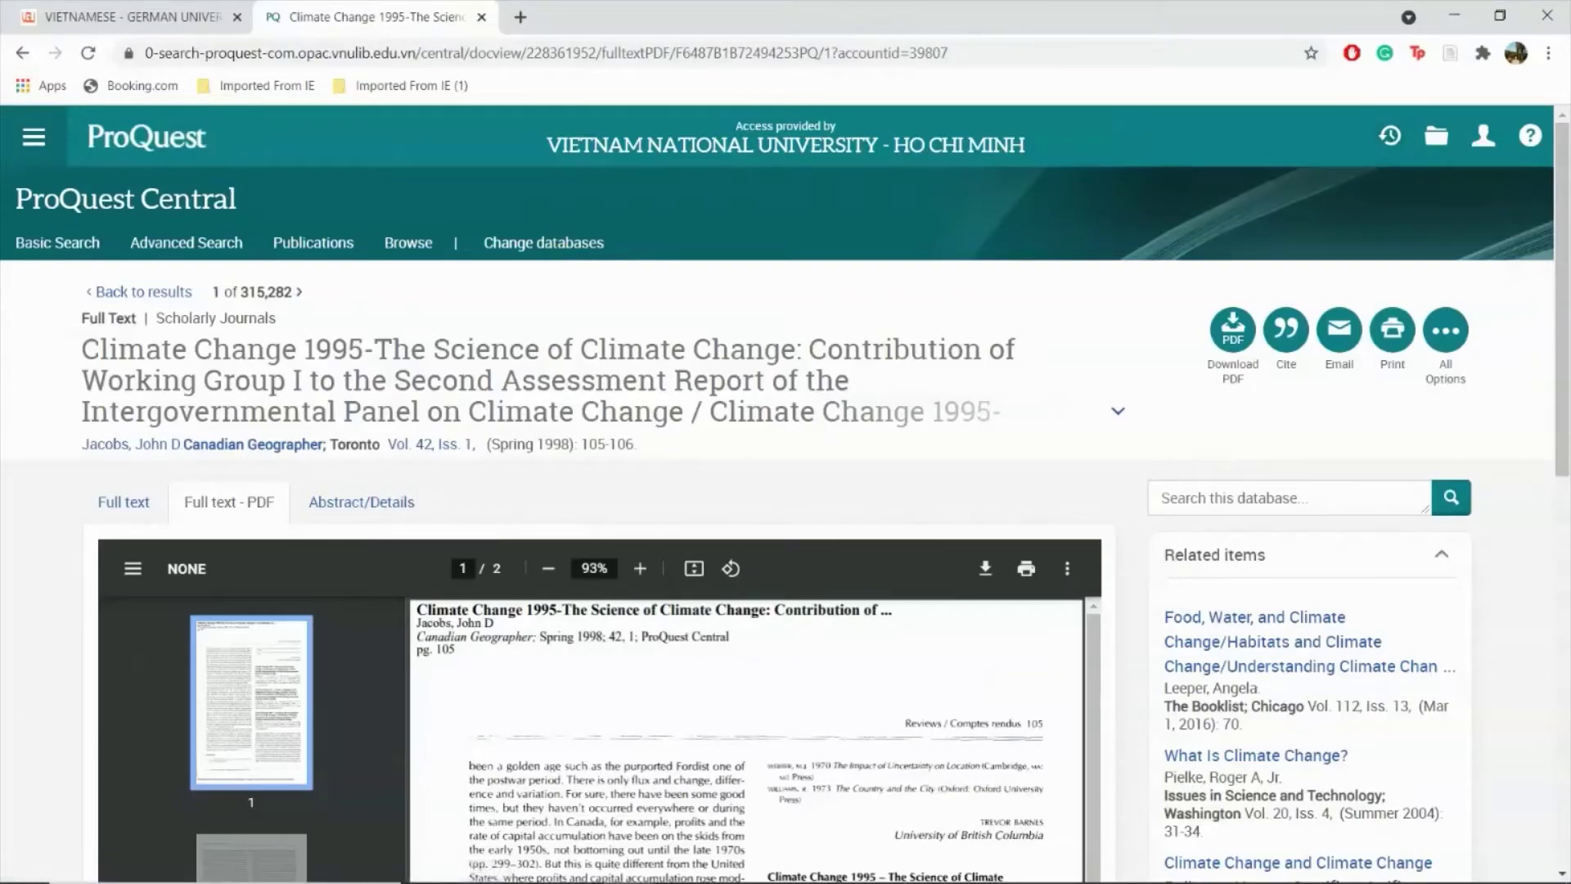
pyautogui.moveTo(983, 880)
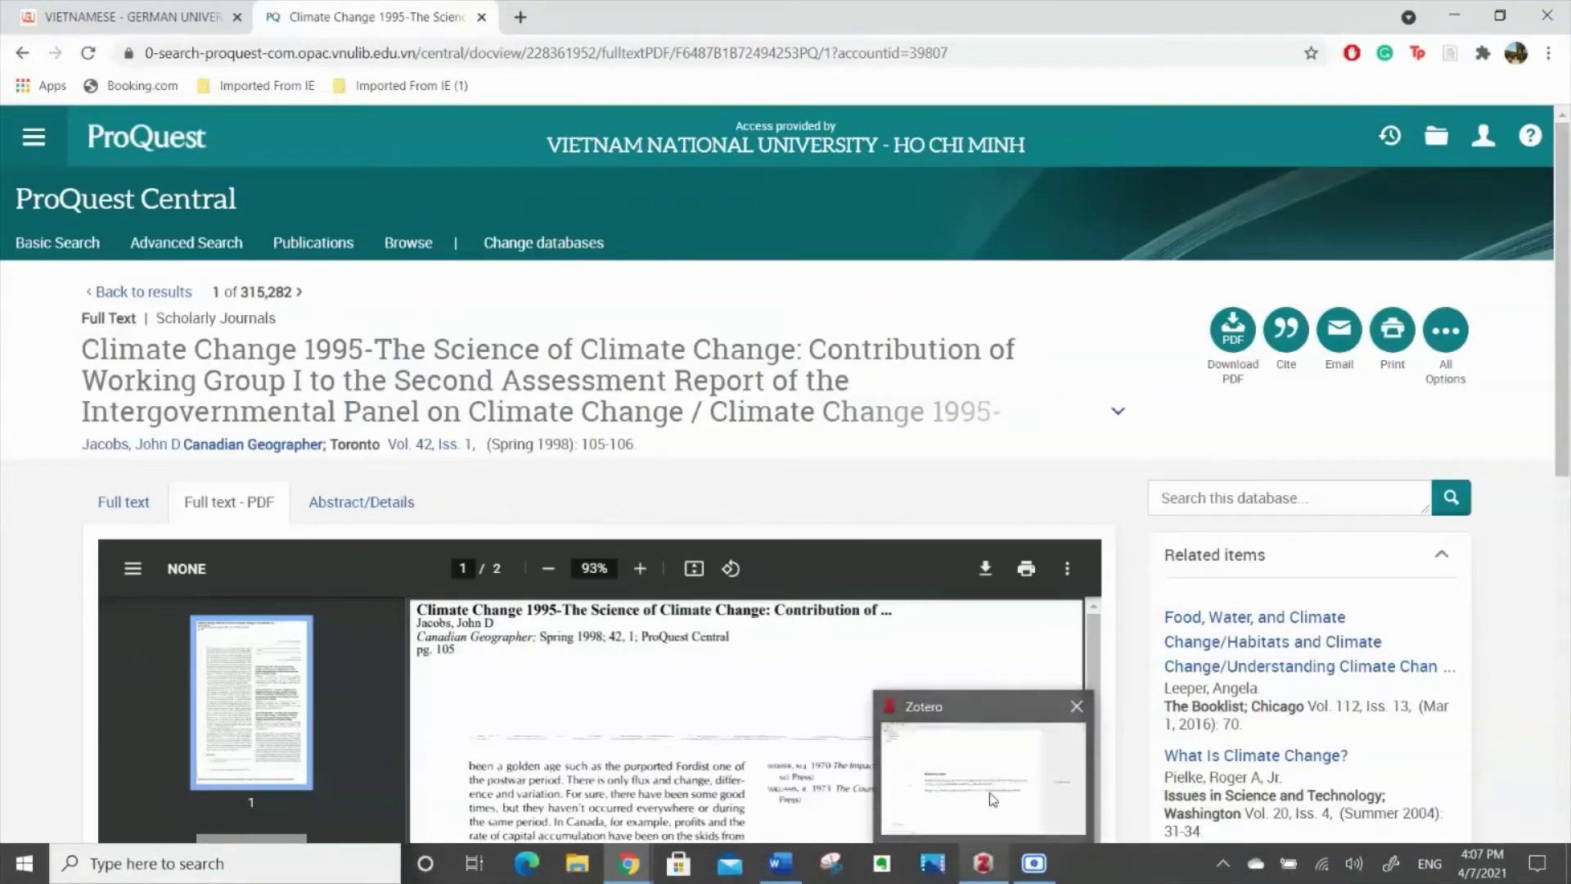
# - In Zotero, expand the Climate Change 1995 entry and open its Full Text PDF attachment
pyautogui.click(992, 799)
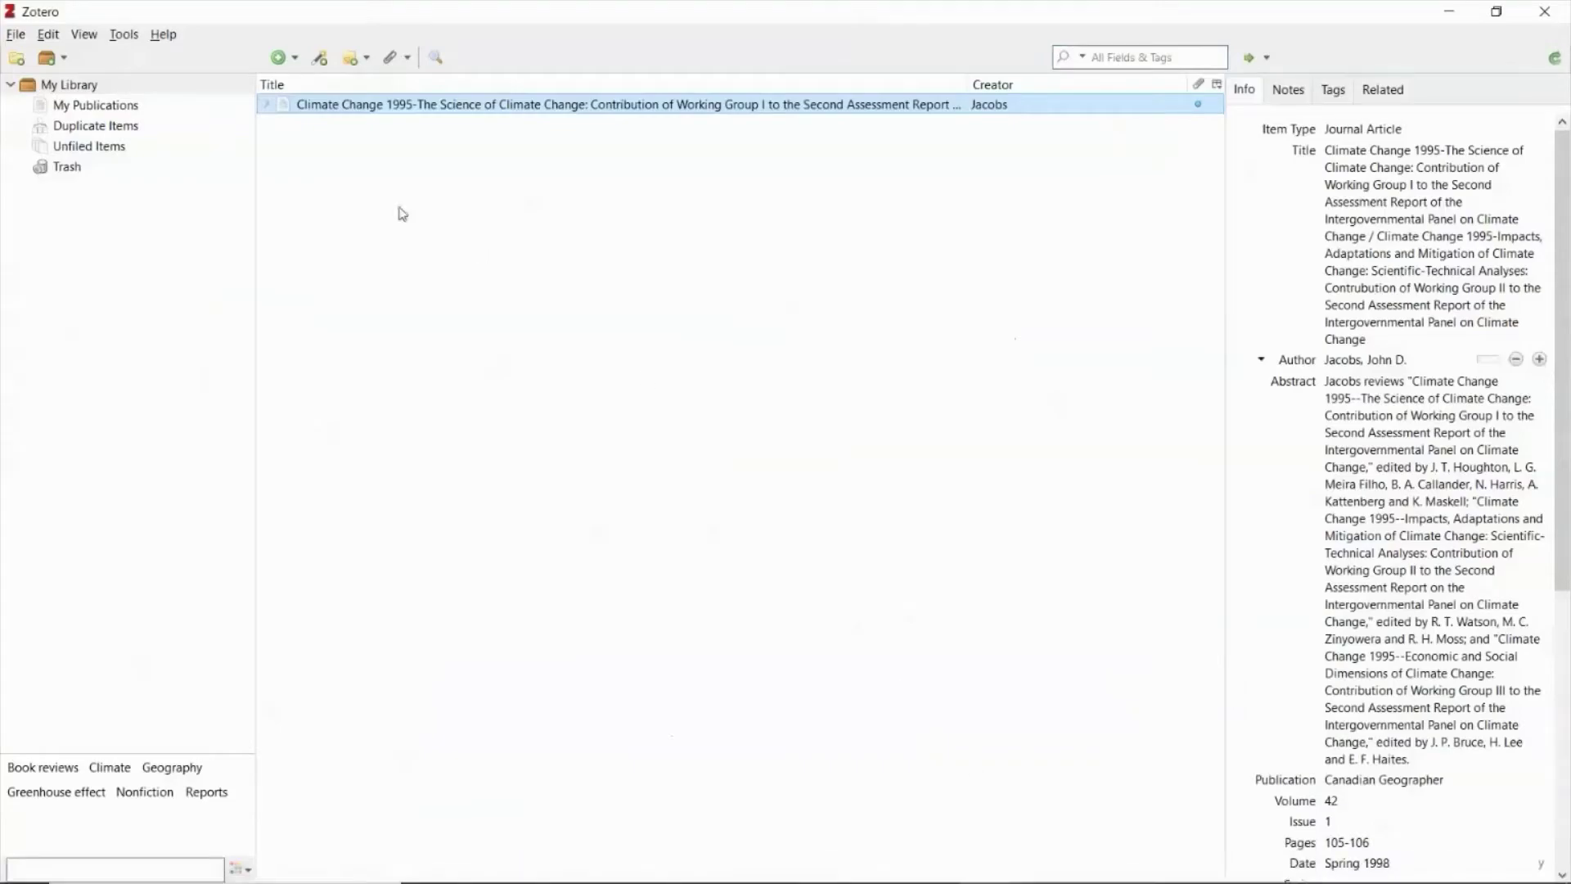
pyautogui.click(267, 105)
pyautogui.click(348, 127)
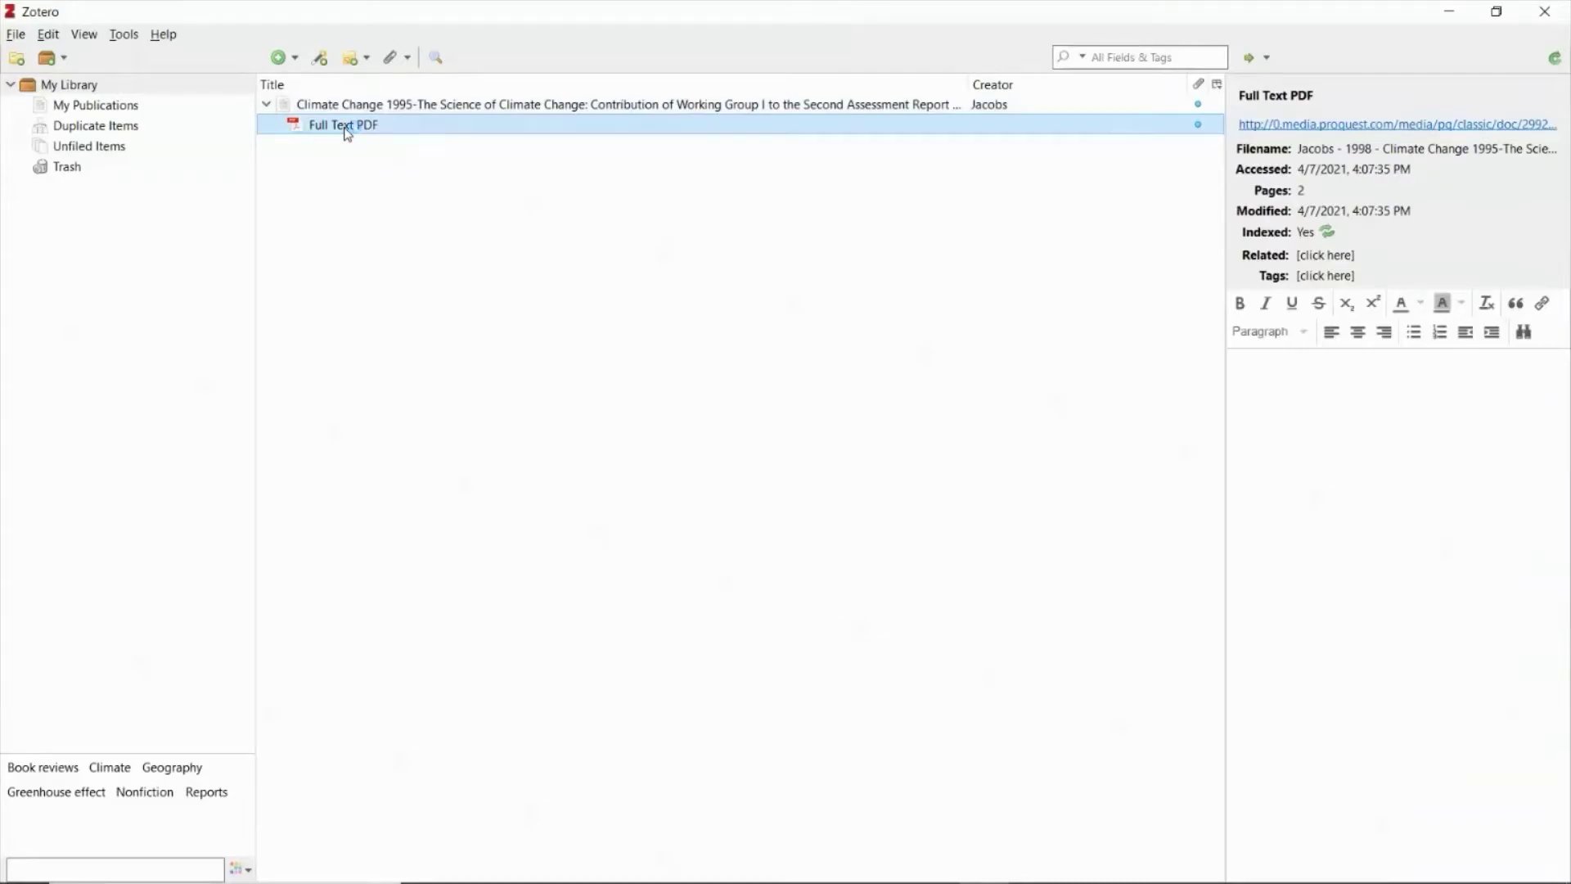
pyautogui.doubleClick(348, 127)
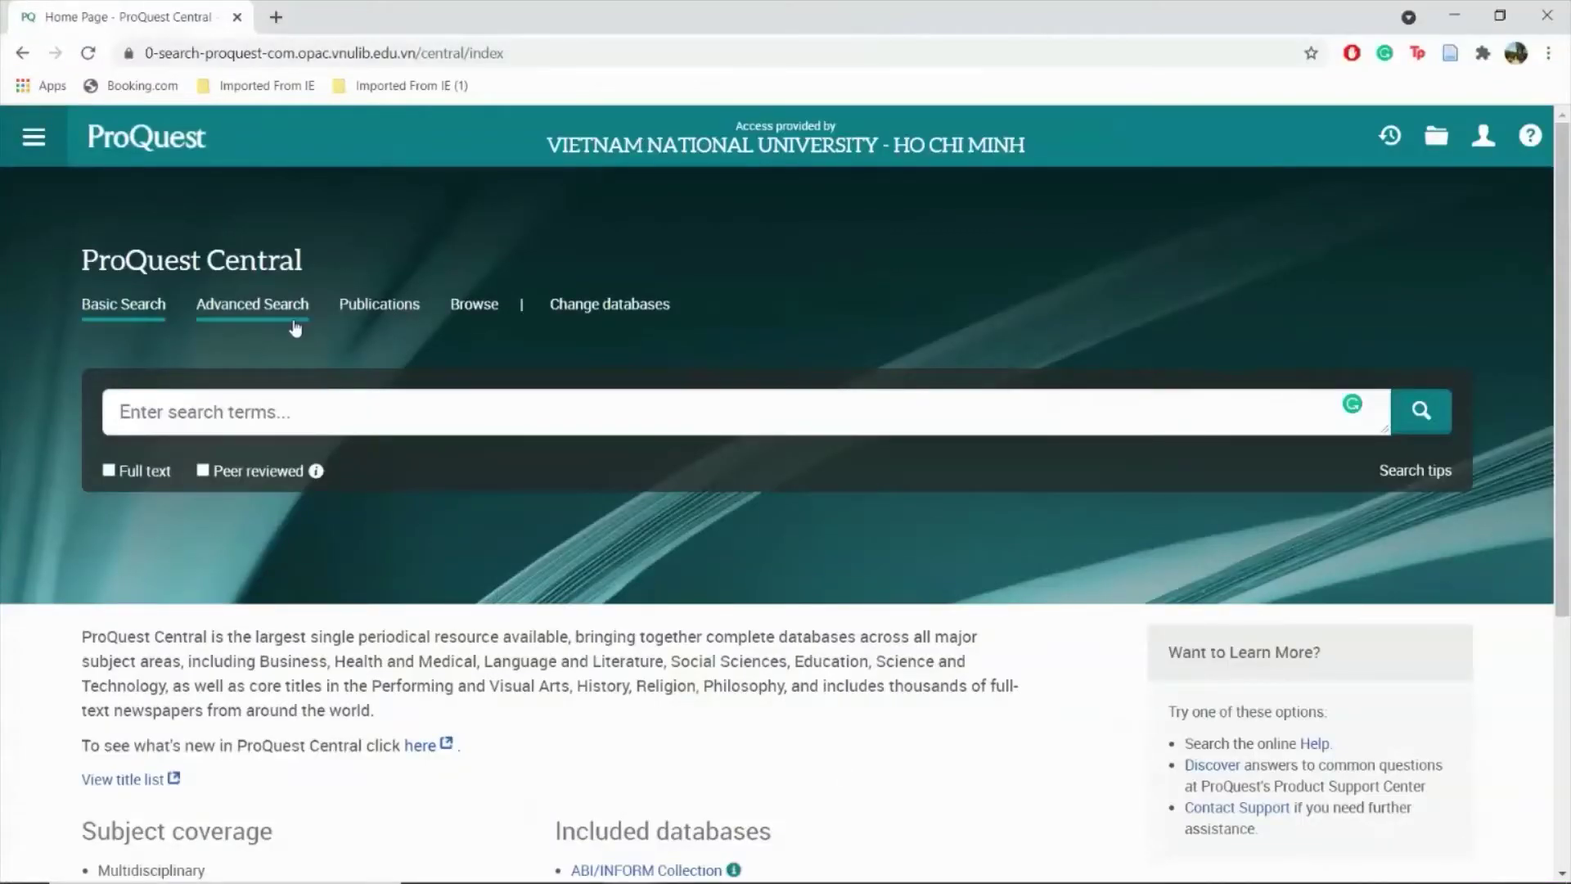
# - In Advanced Search, enter 'economic downturn' AND 'recession' as the first two terms, searching anywhere
pyautogui.click(295, 327)
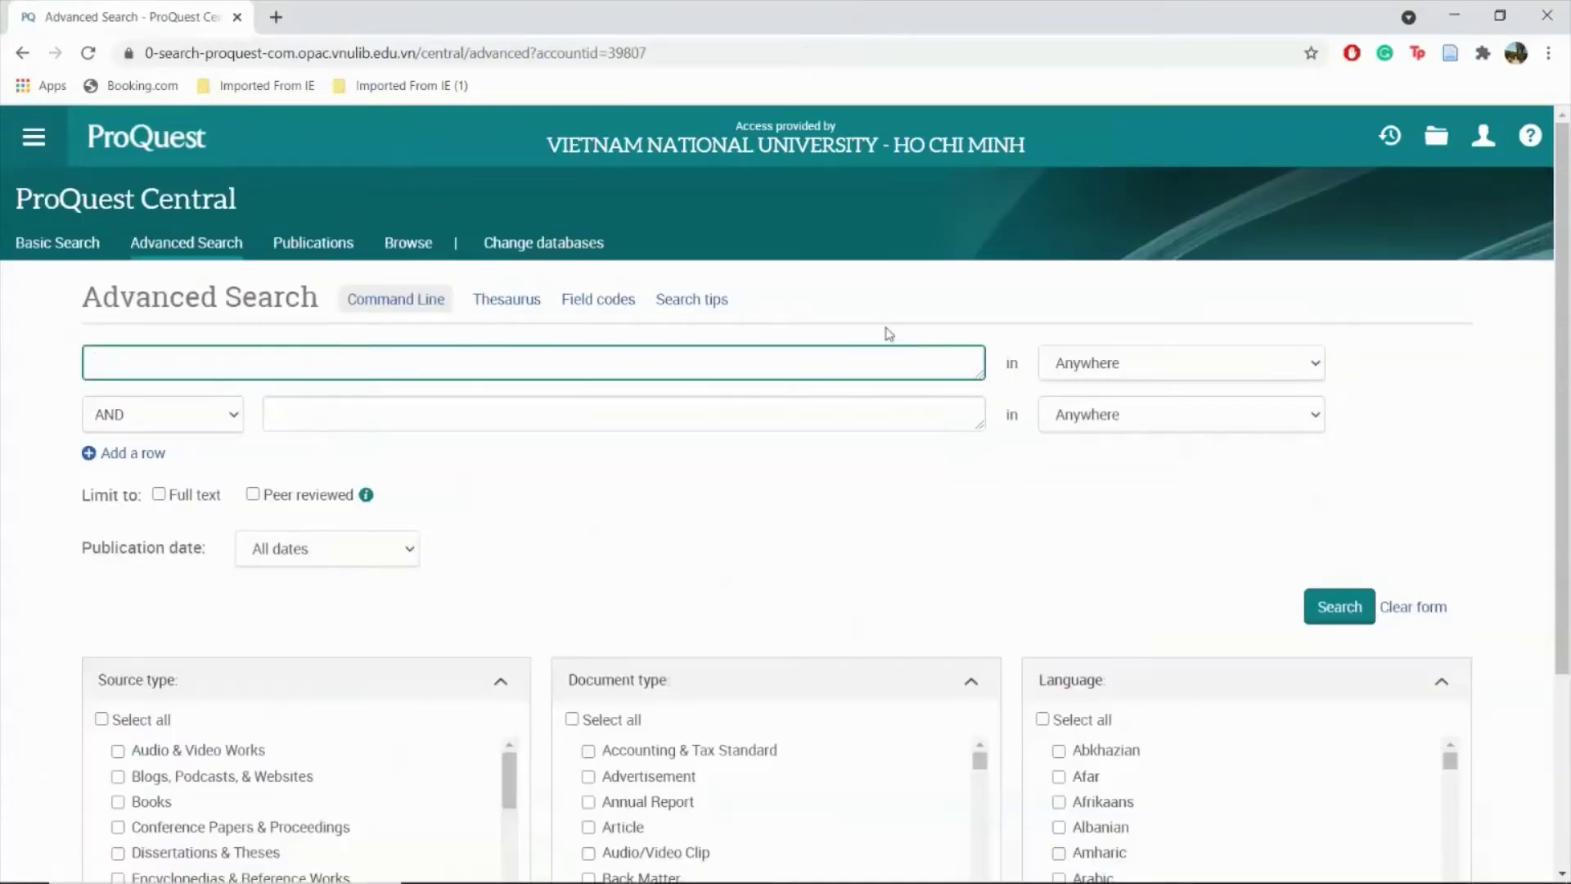
pyautogui.click(1109, 365)
pyautogui.scroll(-3, 1109, 511)
pyautogui.scroll(3, 1109, 510)
pyautogui.click(829, 482)
pyautogui.click(706, 369)
pyautogui.write('economic downturn')
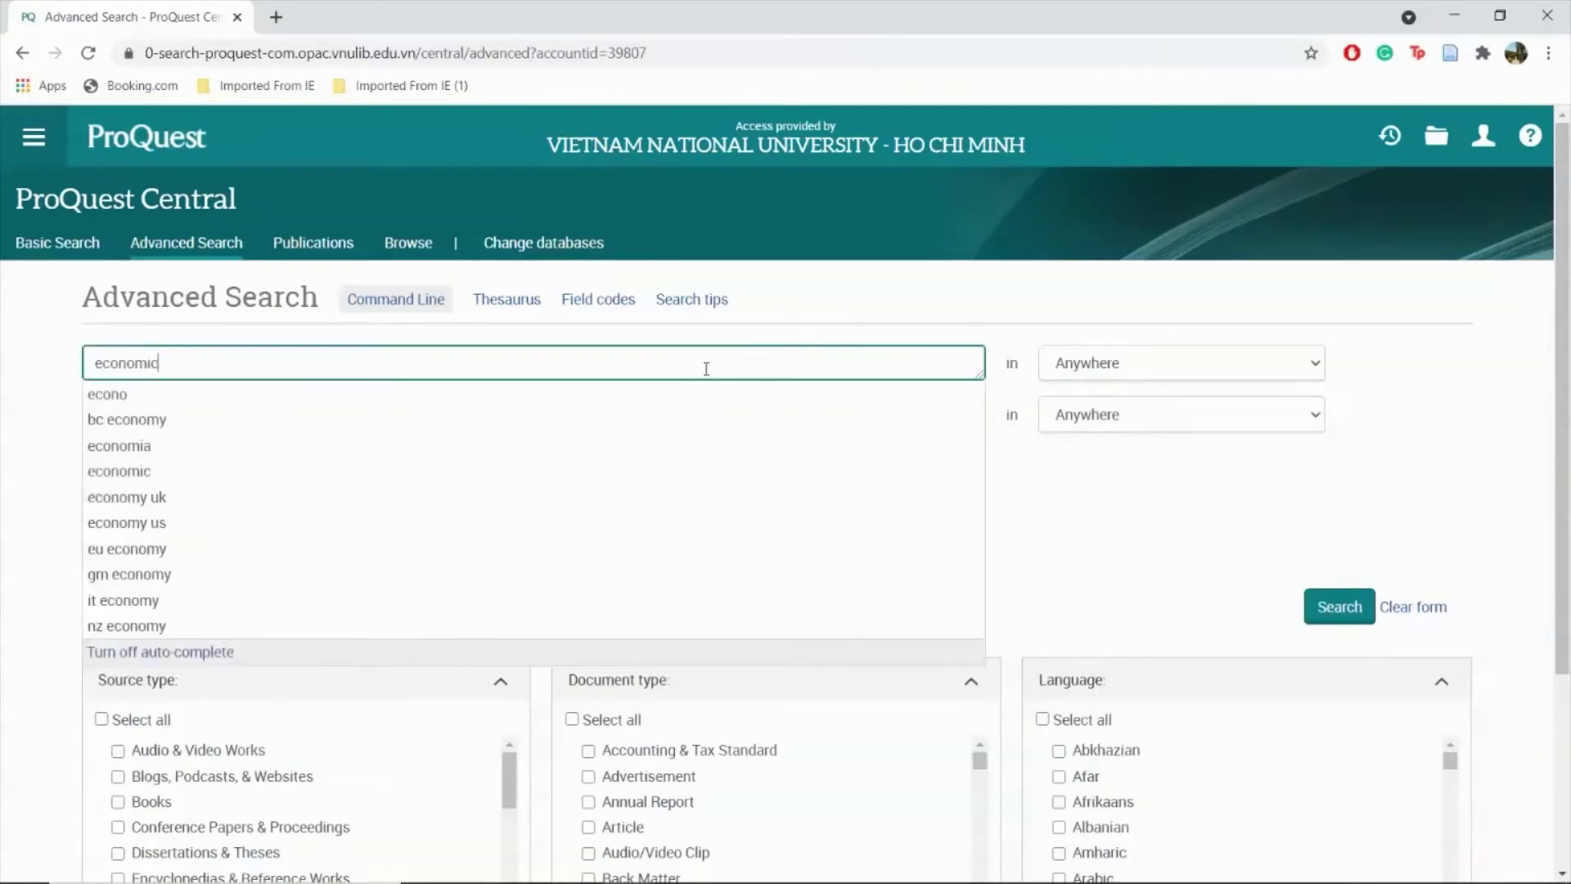
pyautogui.click(631, 421)
pyautogui.click(601, 418)
pyautogui.write('rece')
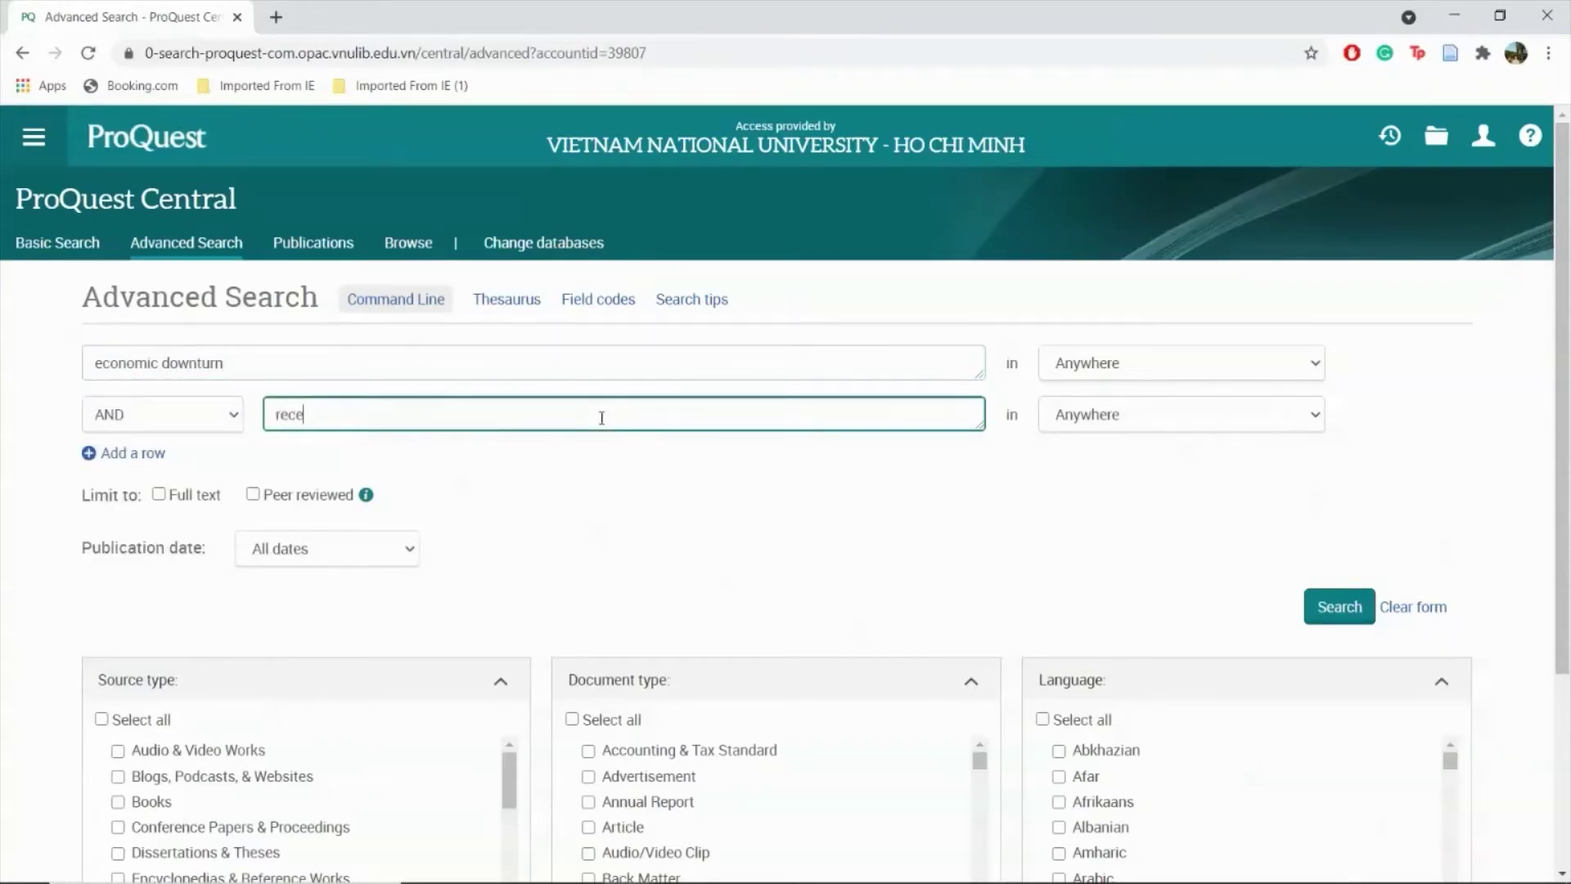
pyautogui.write('ssion')
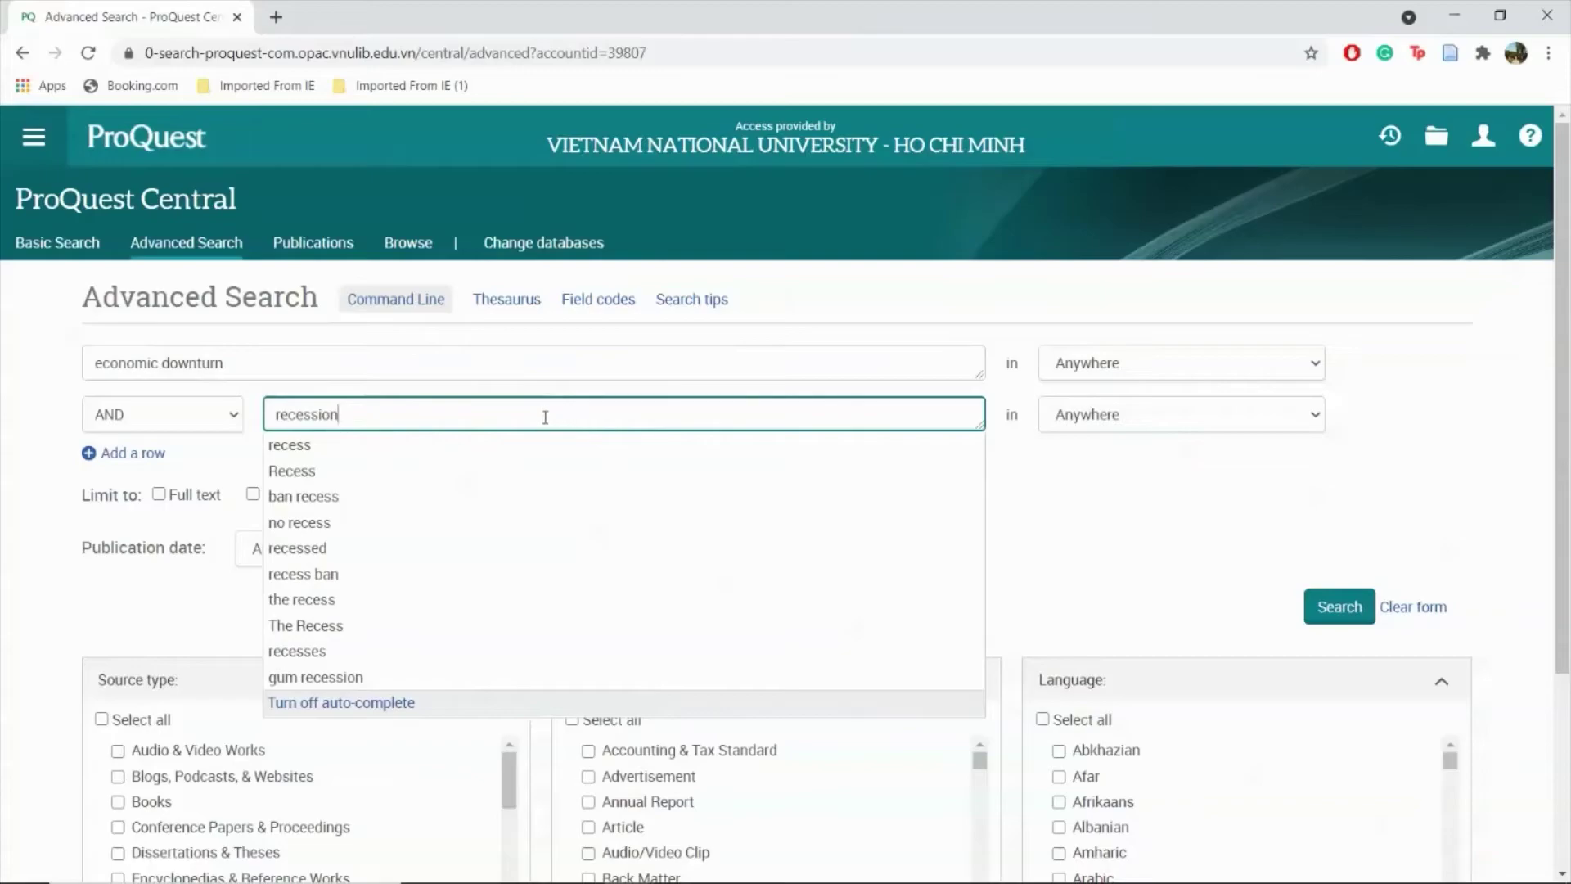
pyautogui.click(1113, 515)
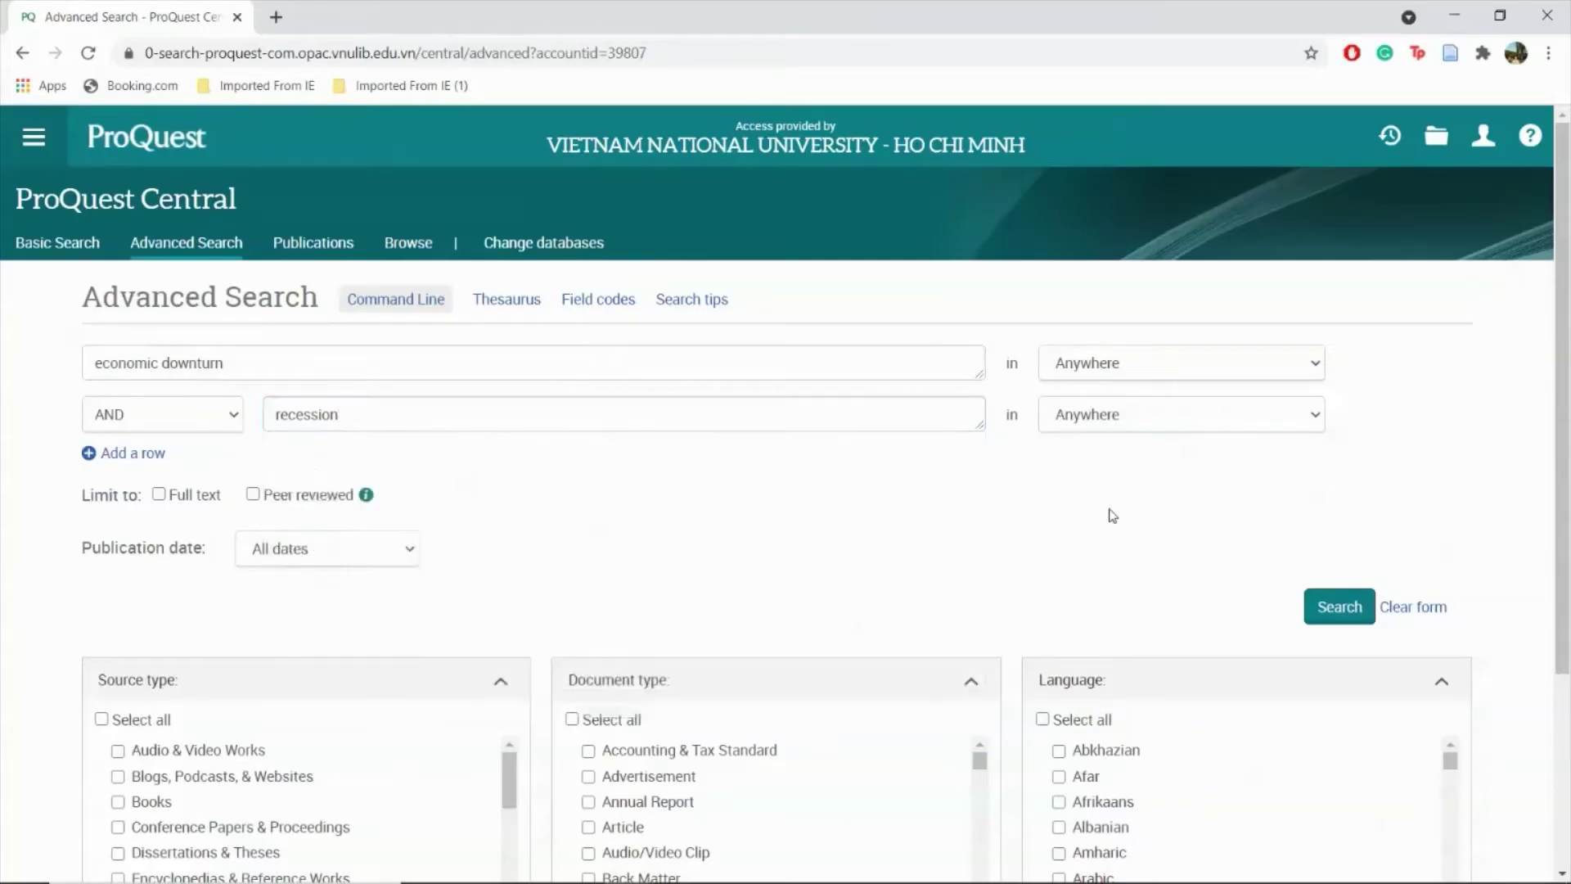
# - Add OR 'covid 19' and 'coronavirus pandemic' as third and fourth search rows
pyautogui.click(118, 453)
pyautogui.click(135, 469)
pyautogui.click(117, 532)
pyautogui.click(357, 466)
pyautogui.write('covid 19')
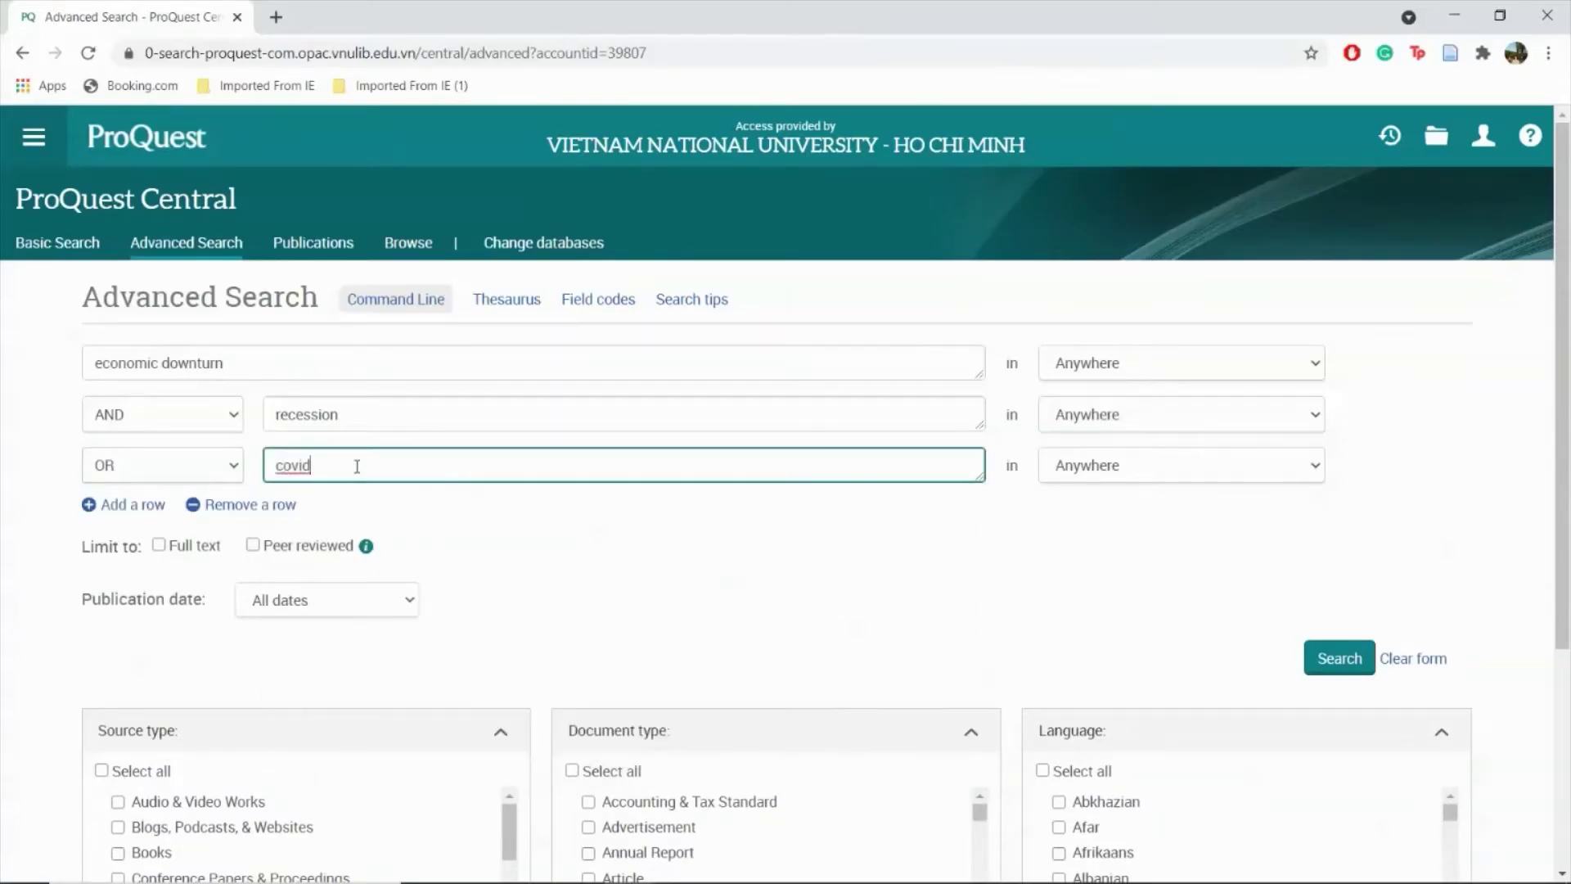
pyautogui.click(115, 505)
pyautogui.click(314, 522)
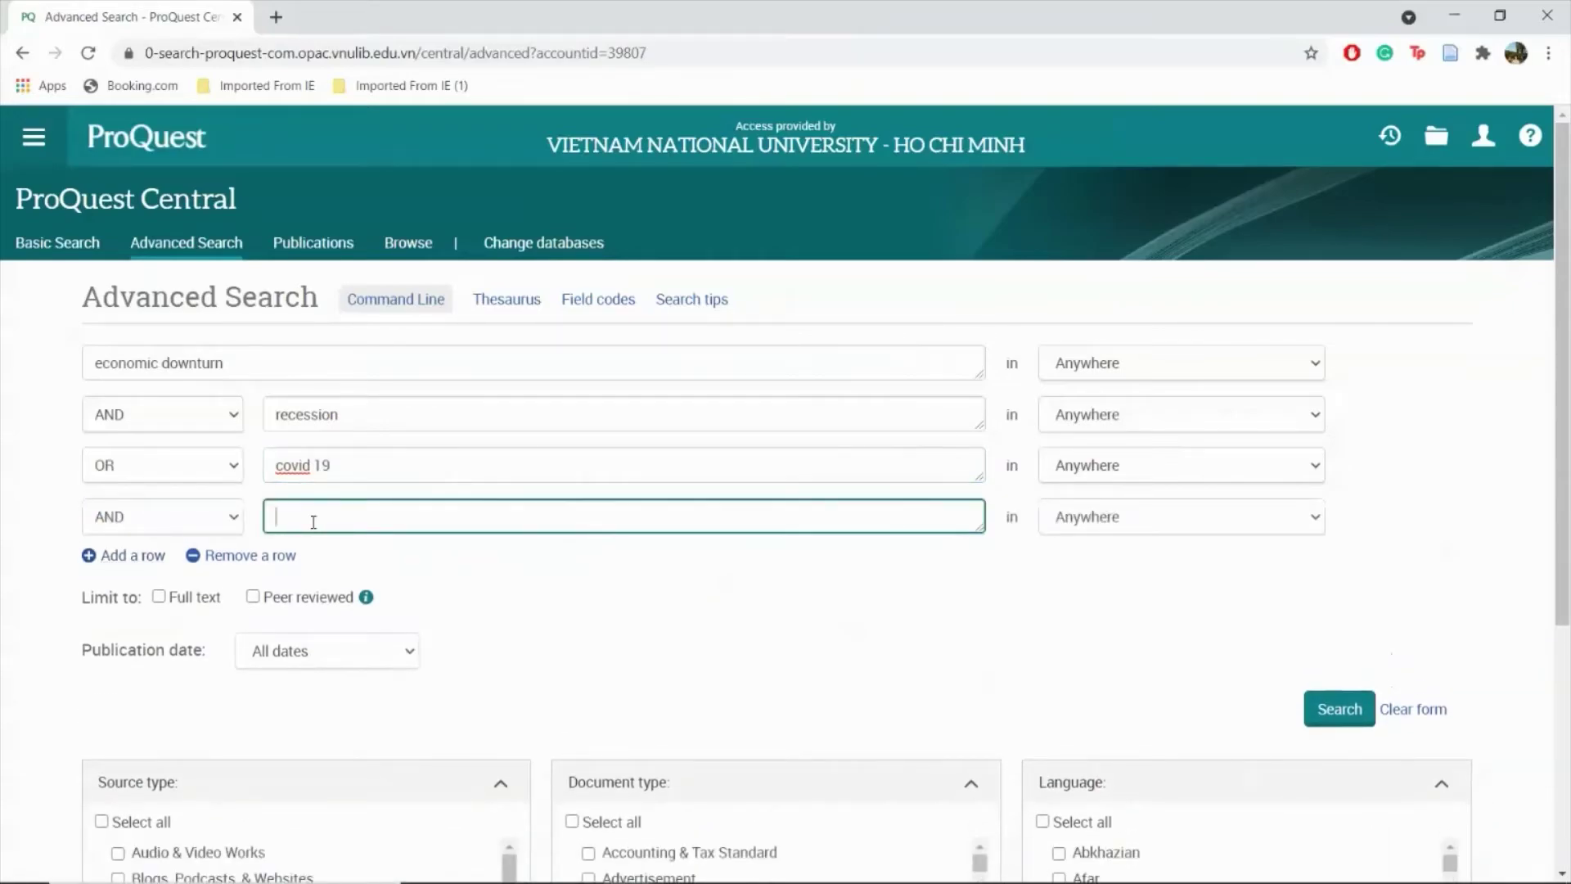
pyautogui.write('coronavirus pandemic')
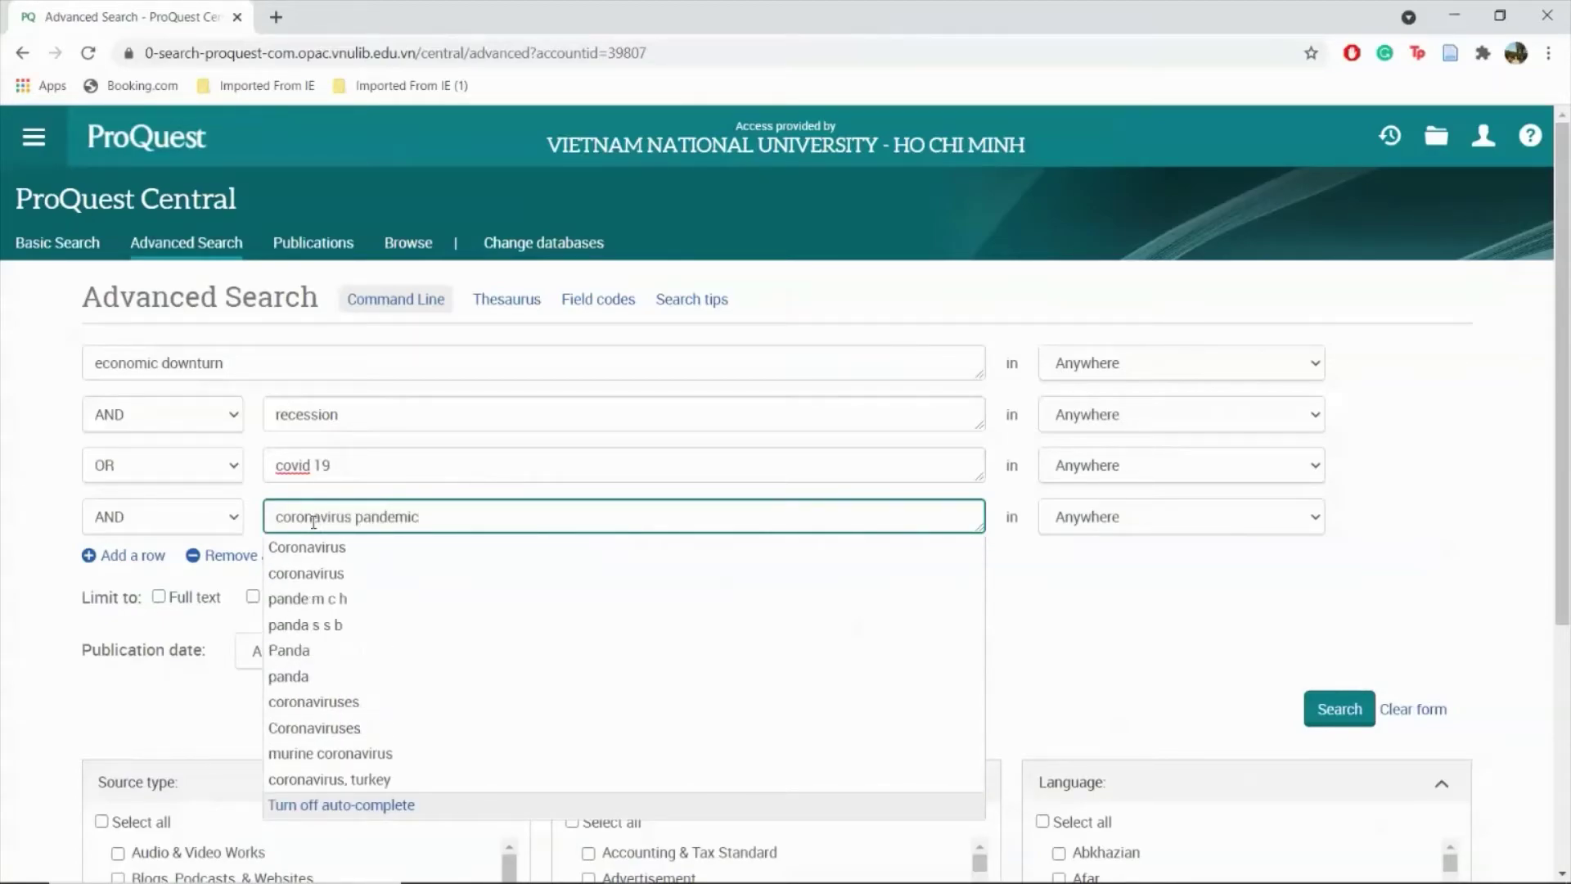
pyautogui.click(1071, 560)
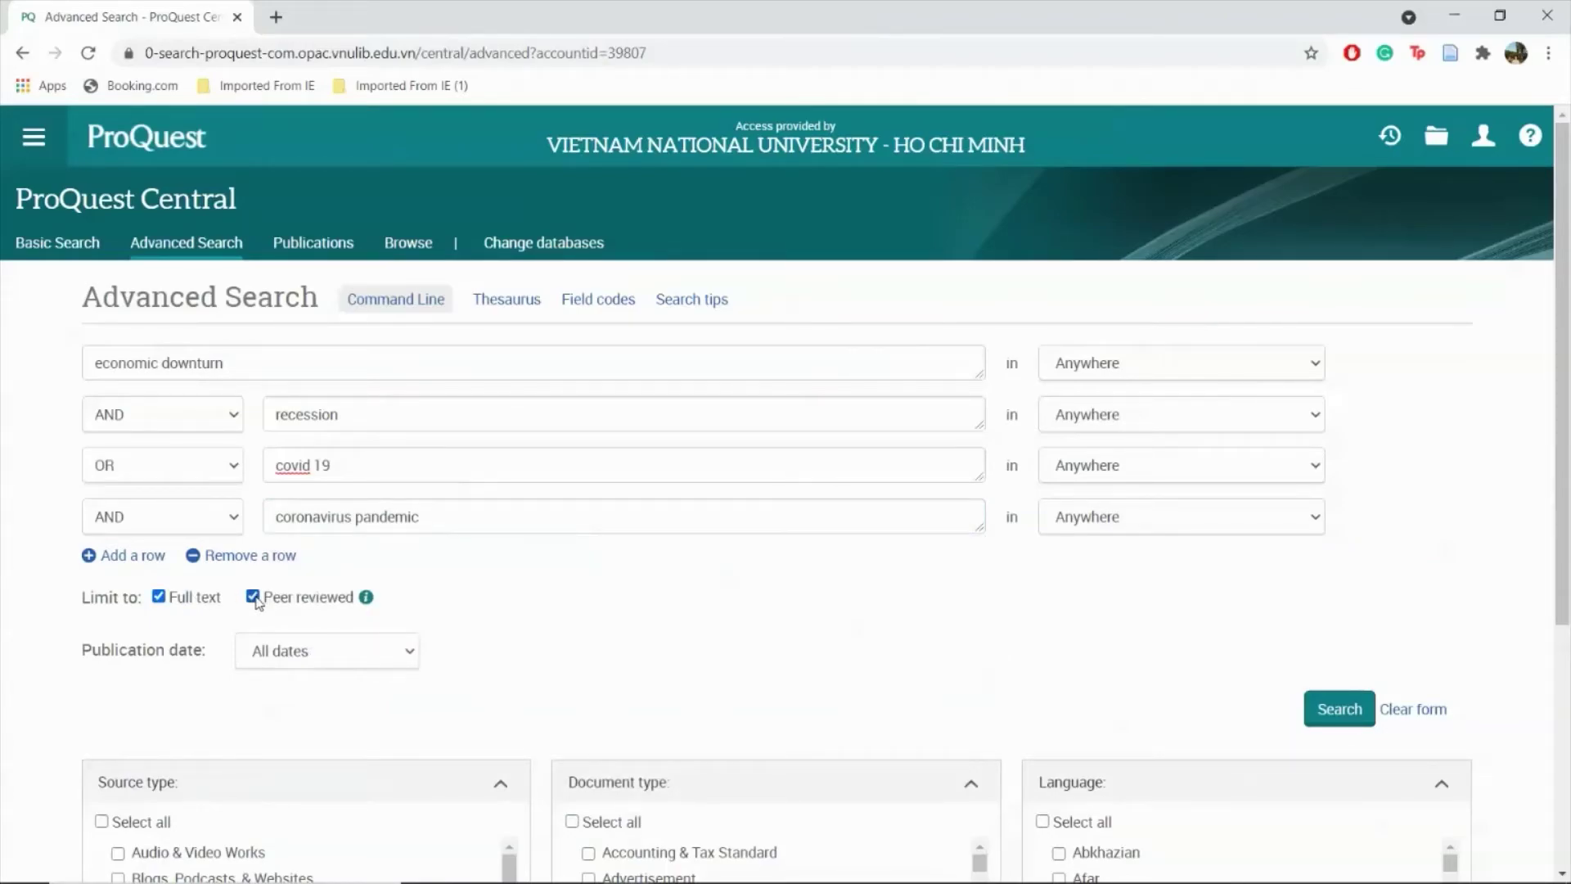
# - Limit publication date to the last 3 months, run the search, then return home
pyautogui.click(372, 651)
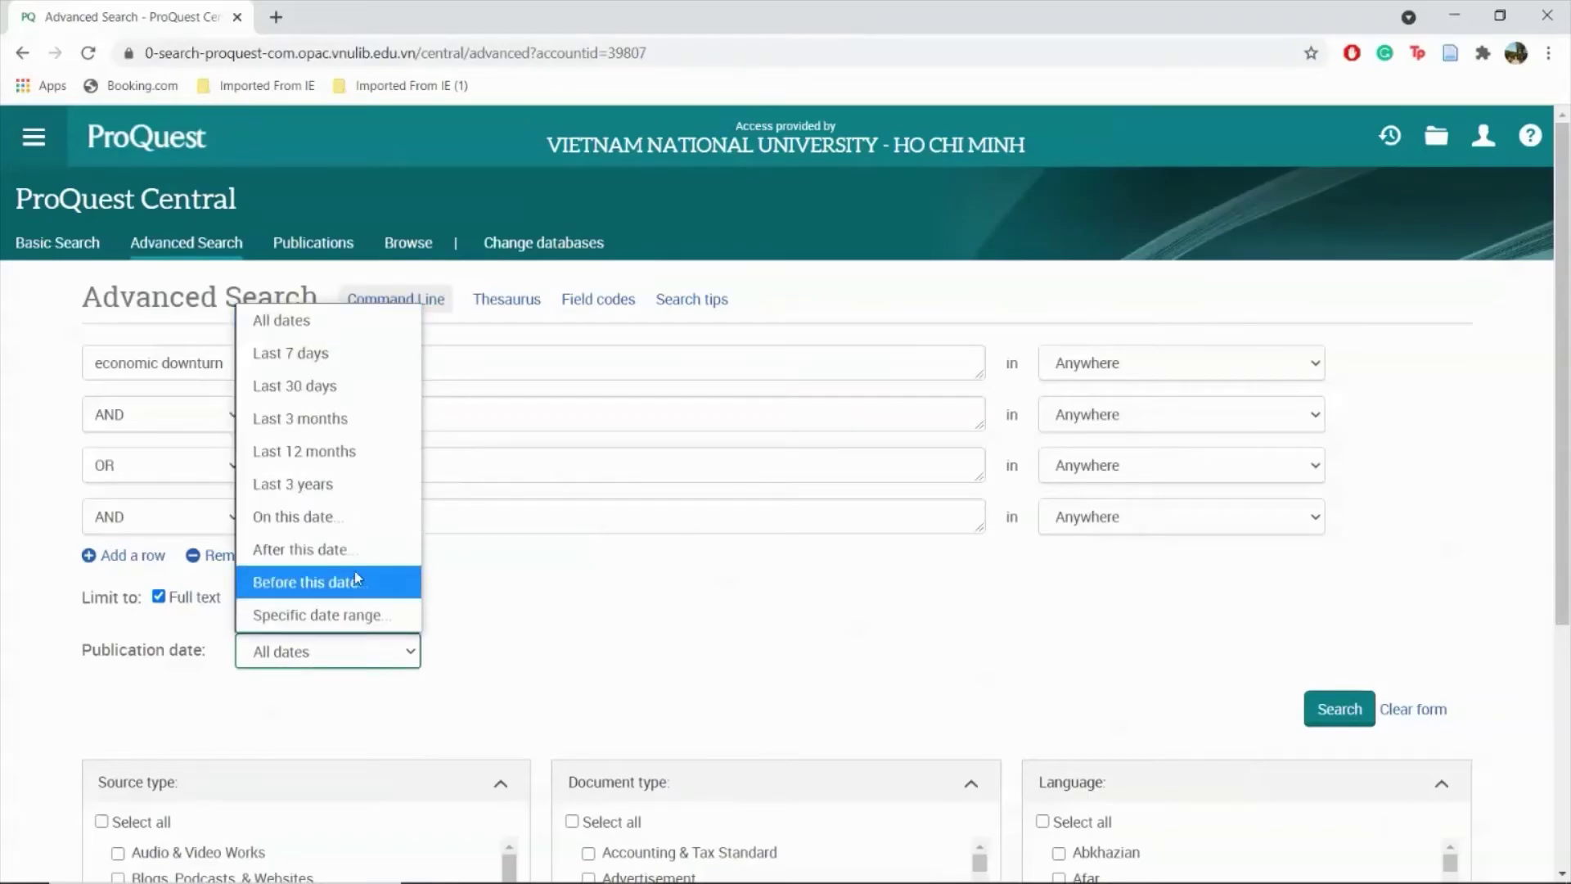
pyautogui.click(302, 418)
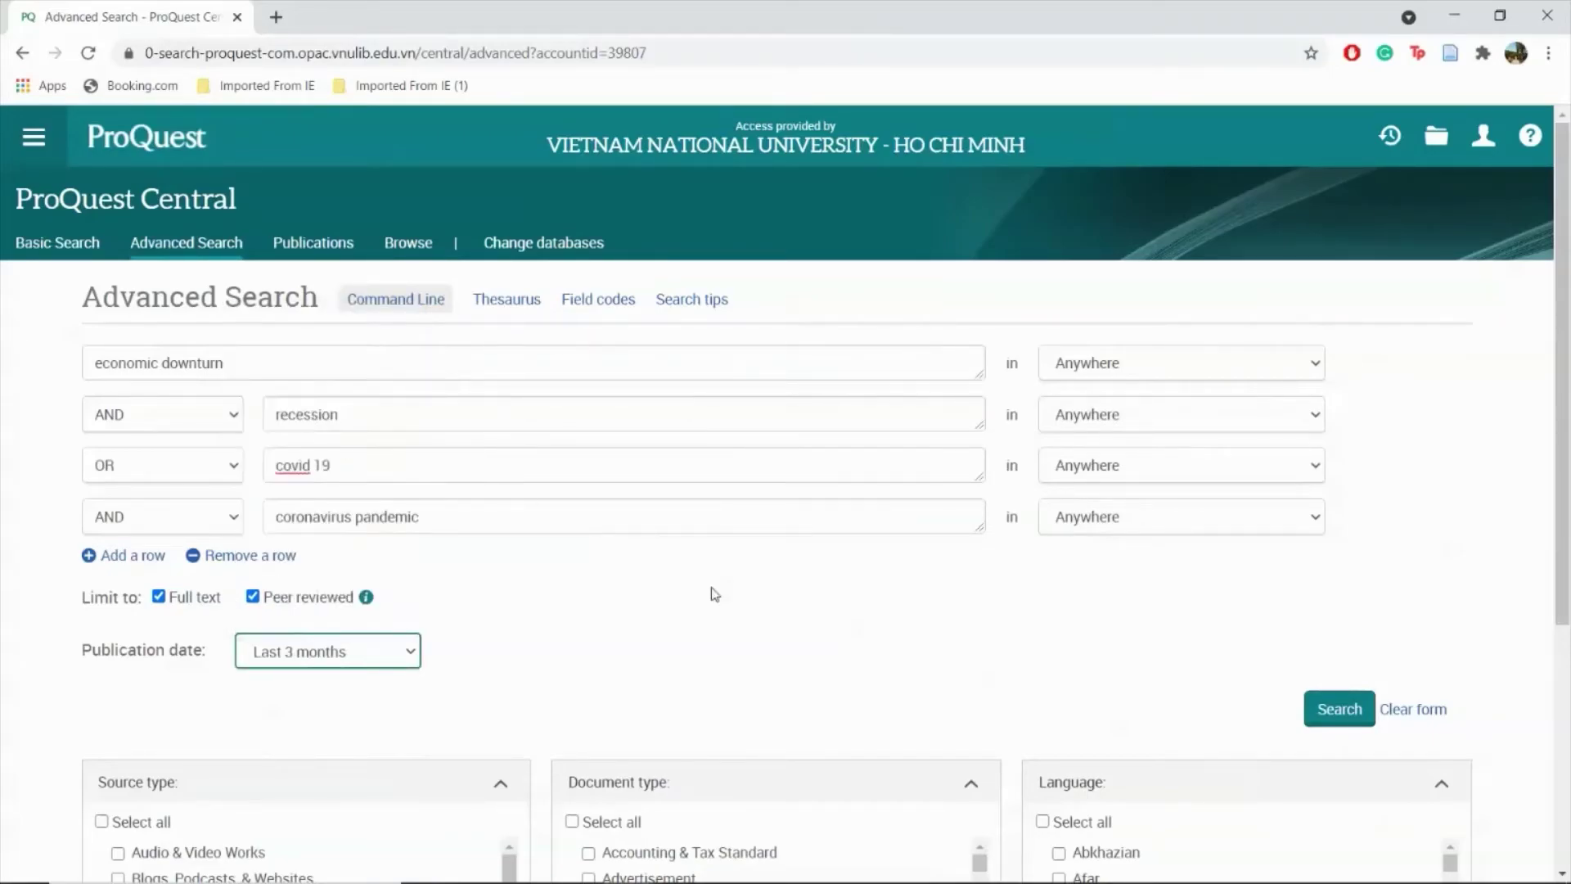
pyautogui.click(1345, 723)
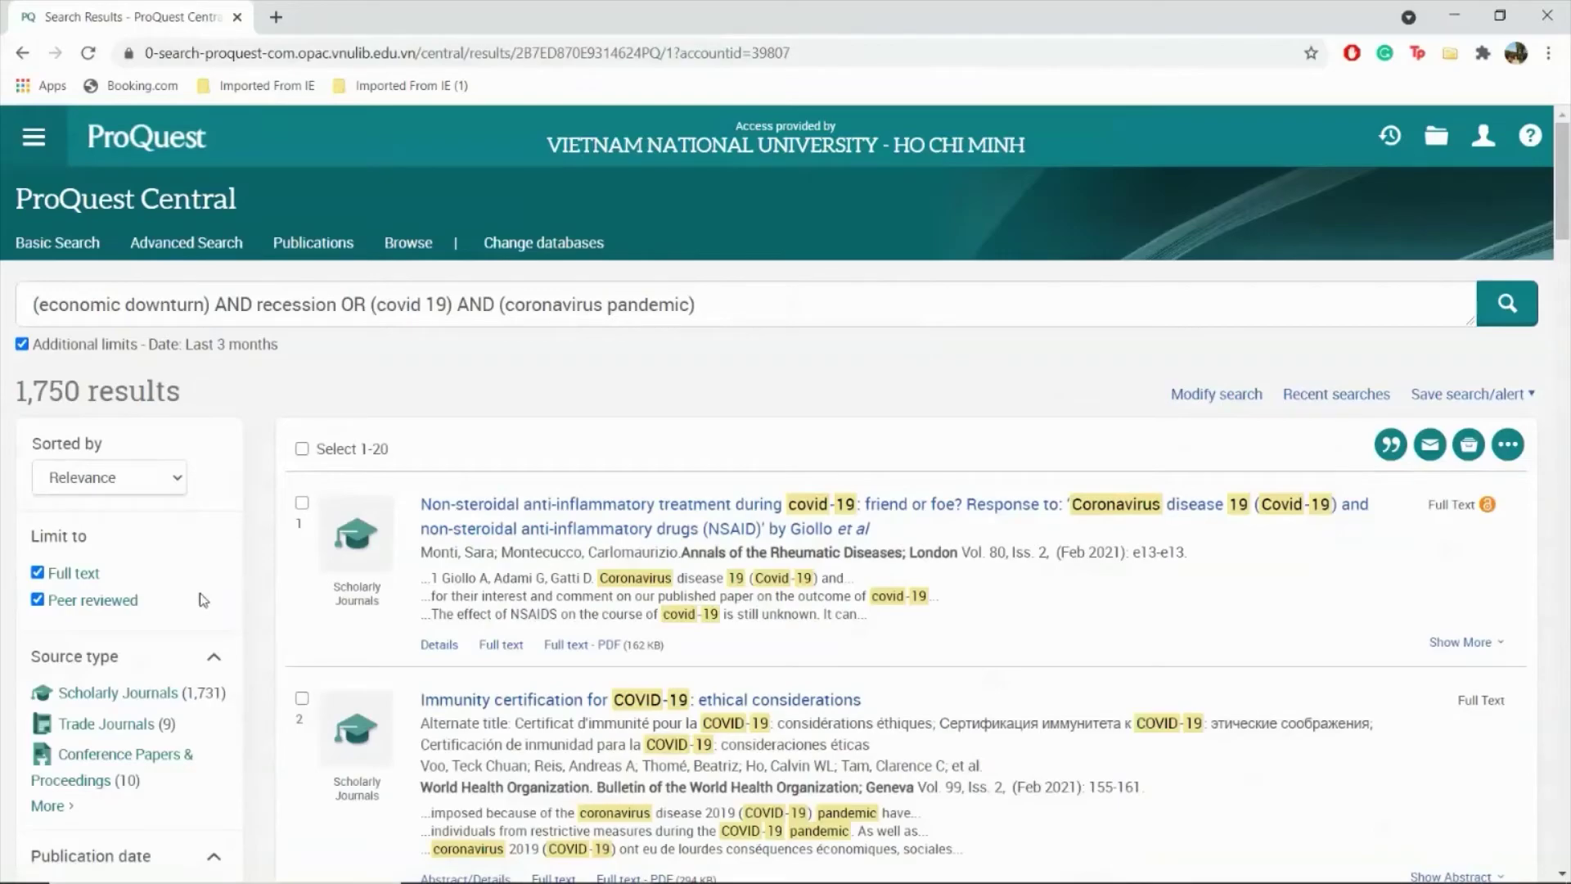
pyautogui.scroll(-8, 203, 600)
pyautogui.scroll(4, 203, 600)
pyautogui.scroll(4, 203, 600)
pyautogui.hotkey('alt', 'Left')
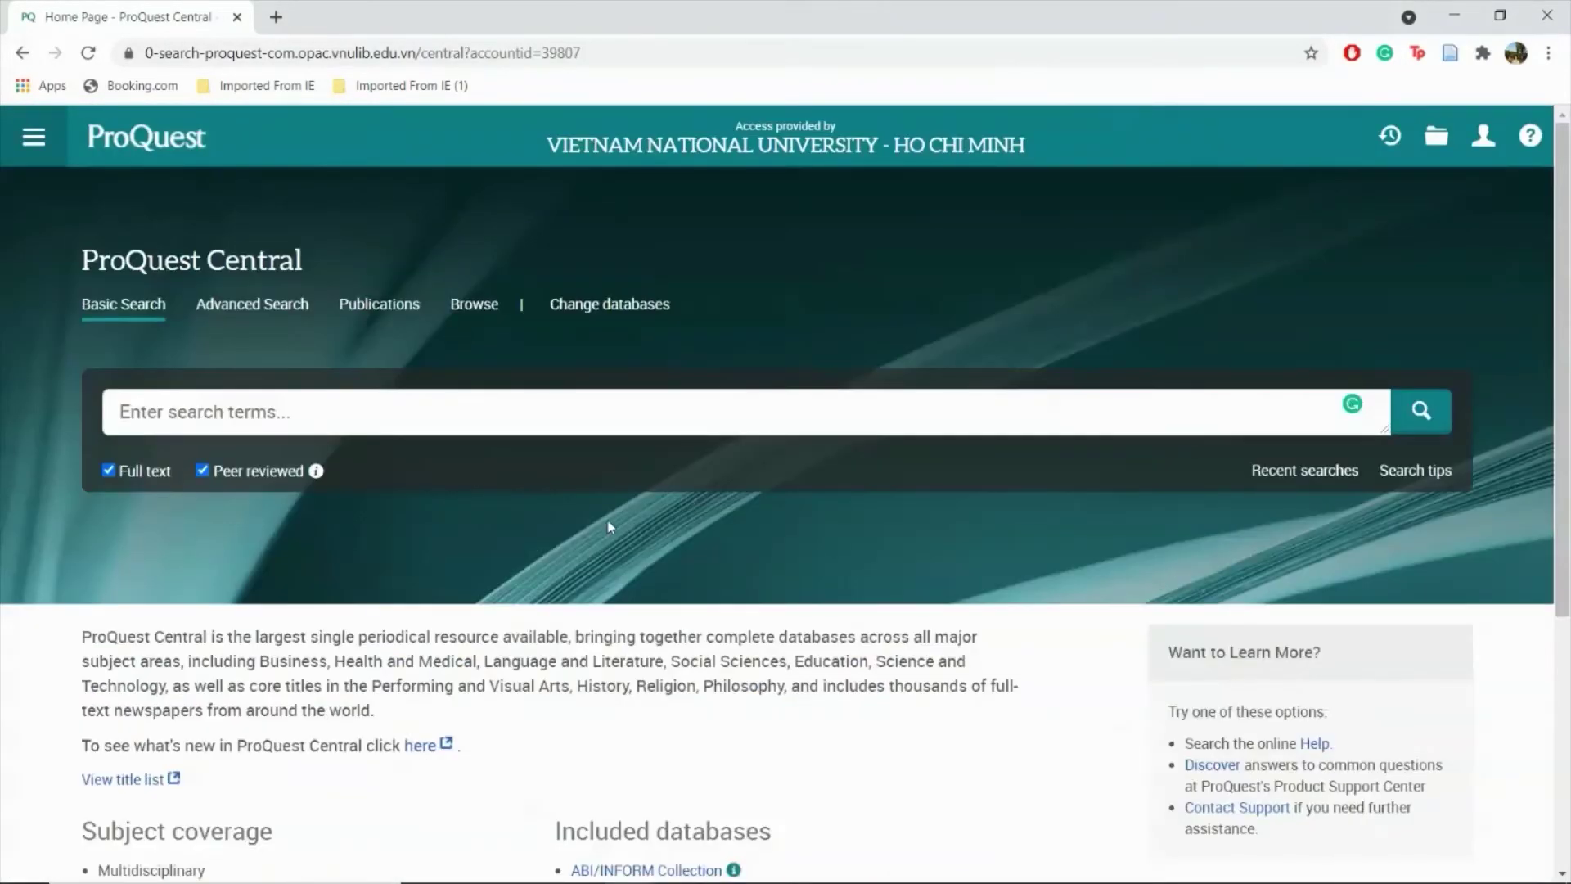
# - Search publications for 'biotech', filter to Scholarly Journals, and open 3 Biotech, Heidelberg
pyautogui.click(382, 308)
pyautogui.write('biotech')
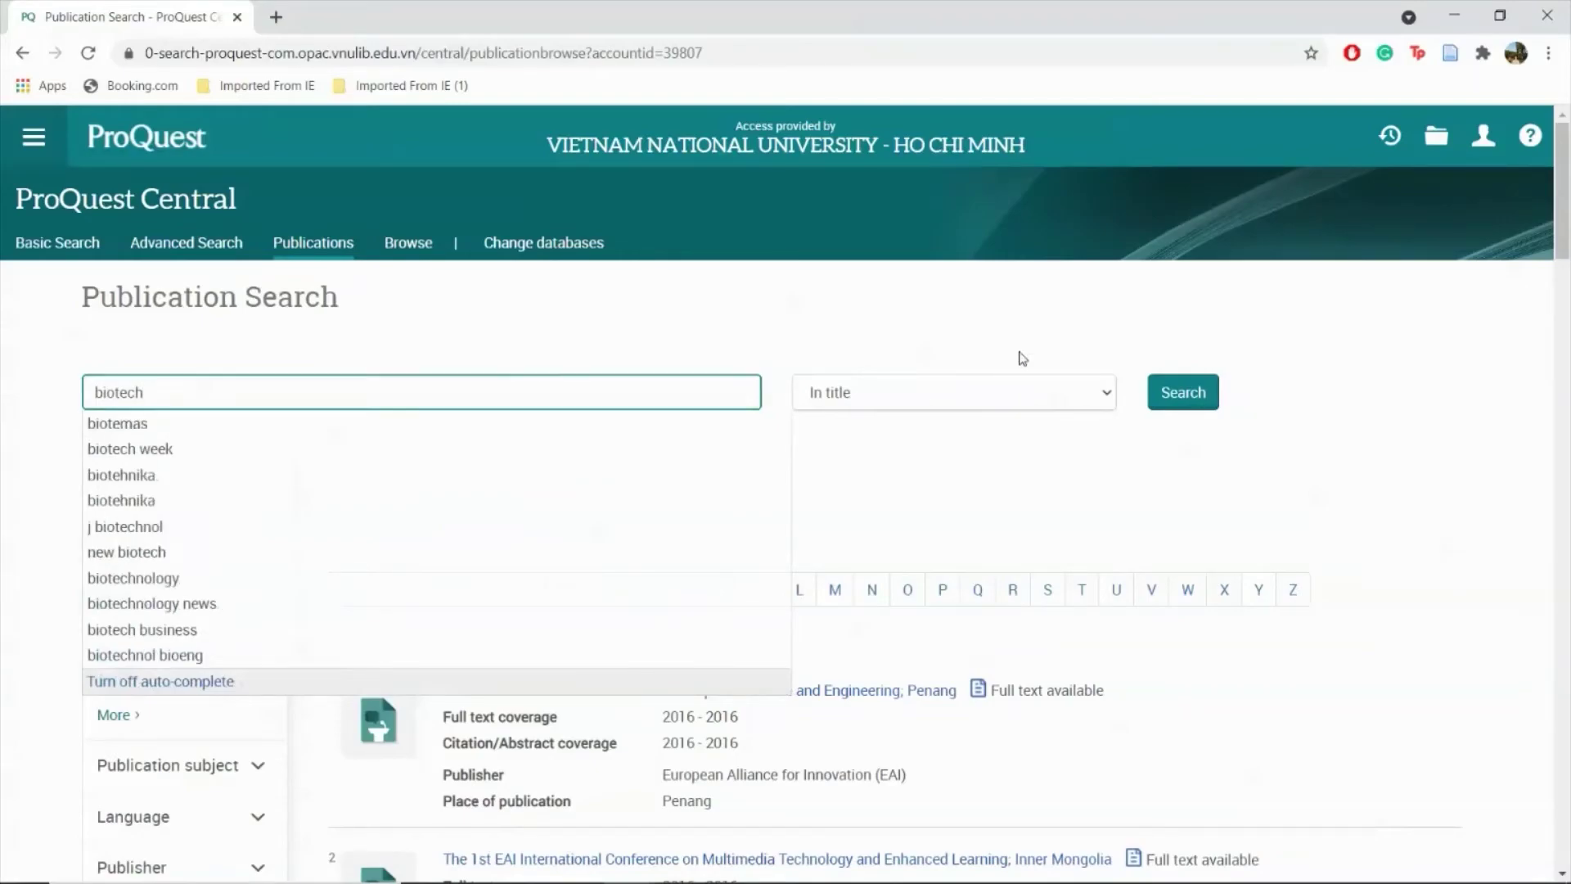
pyautogui.click(1184, 394)
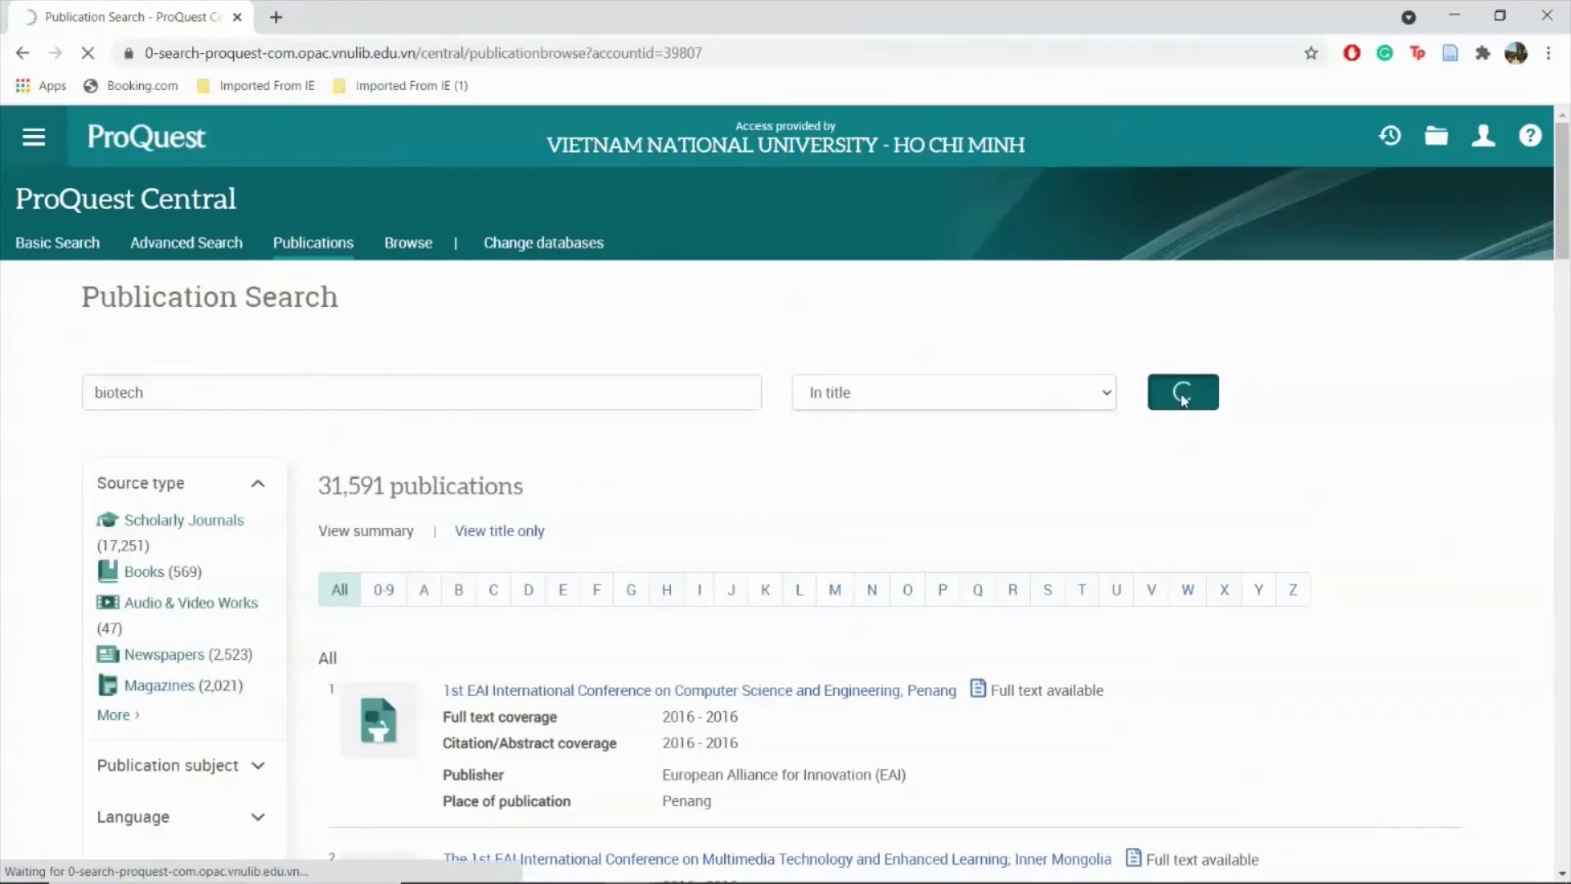
pyautogui.click(220, 528)
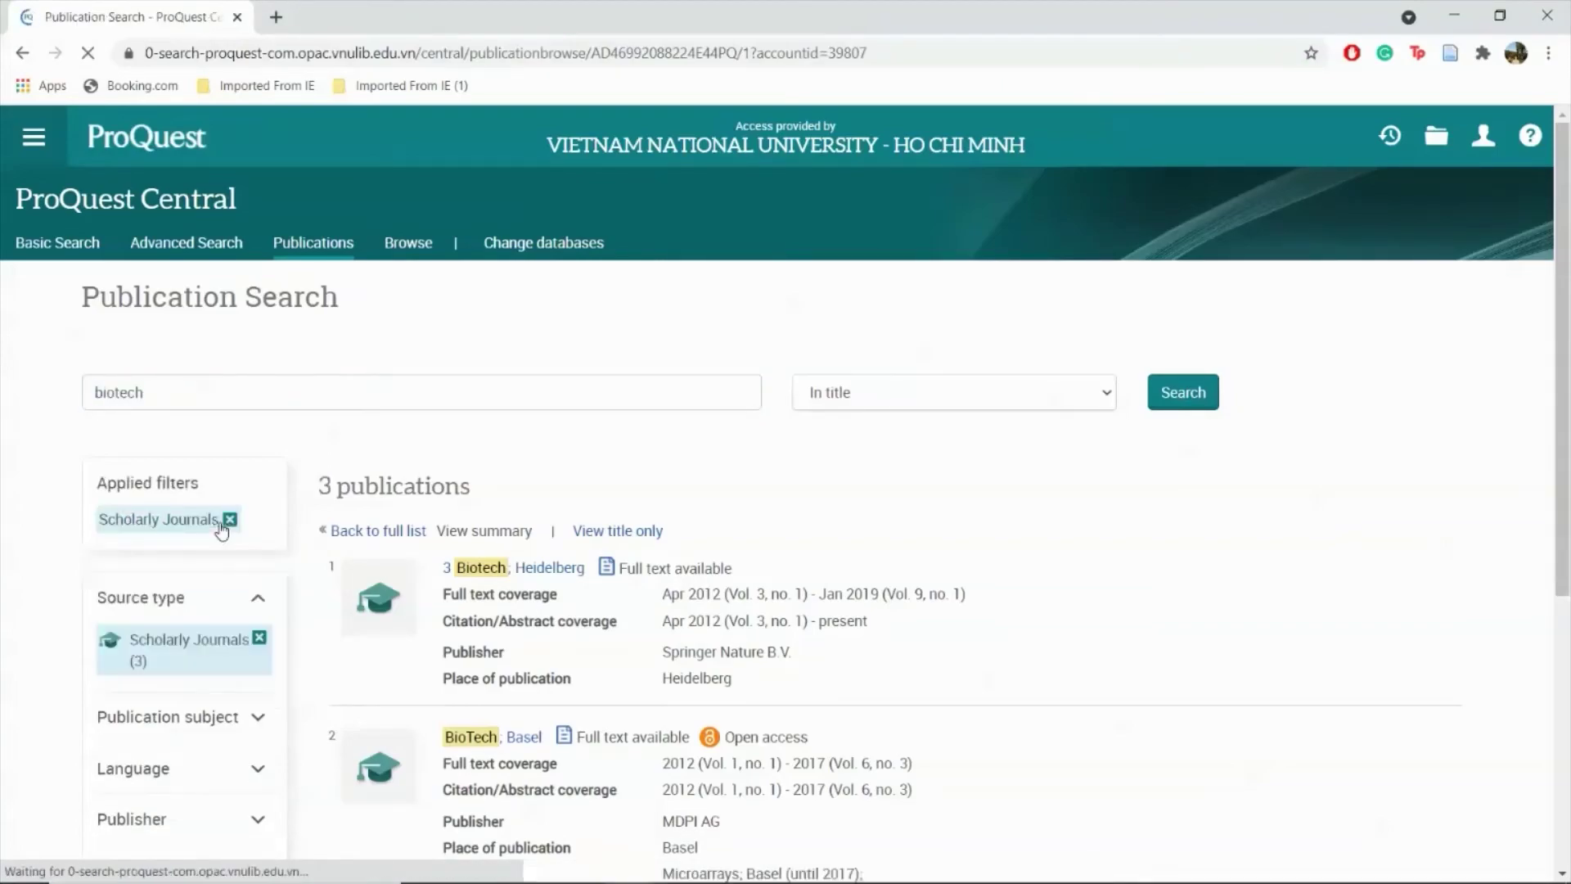
pyautogui.scroll(-2, 568, 526)
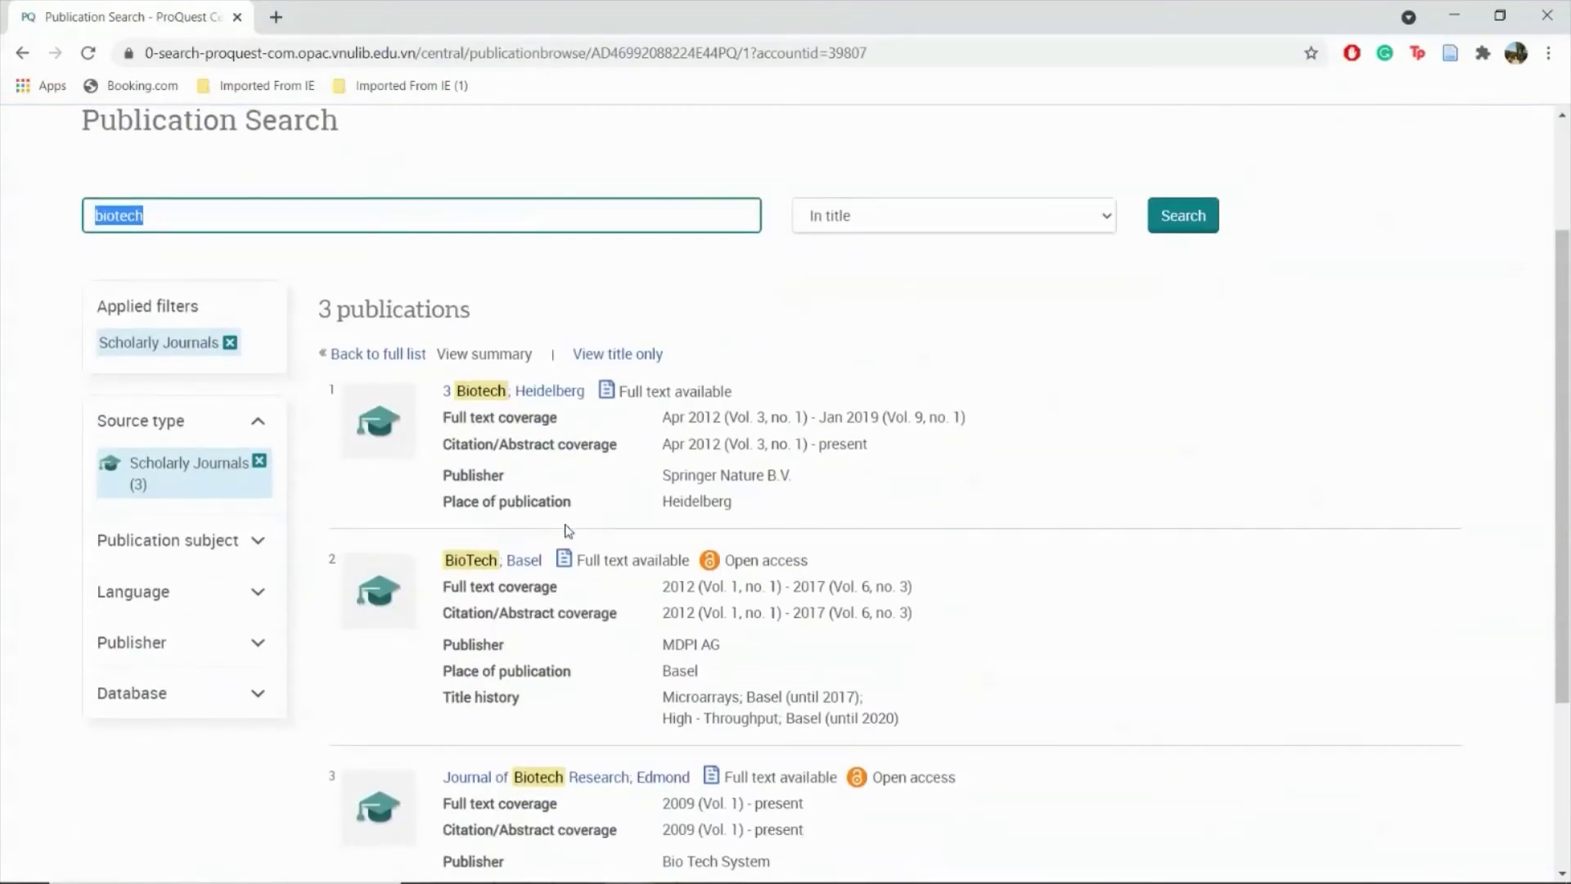
pyautogui.click(525, 392)
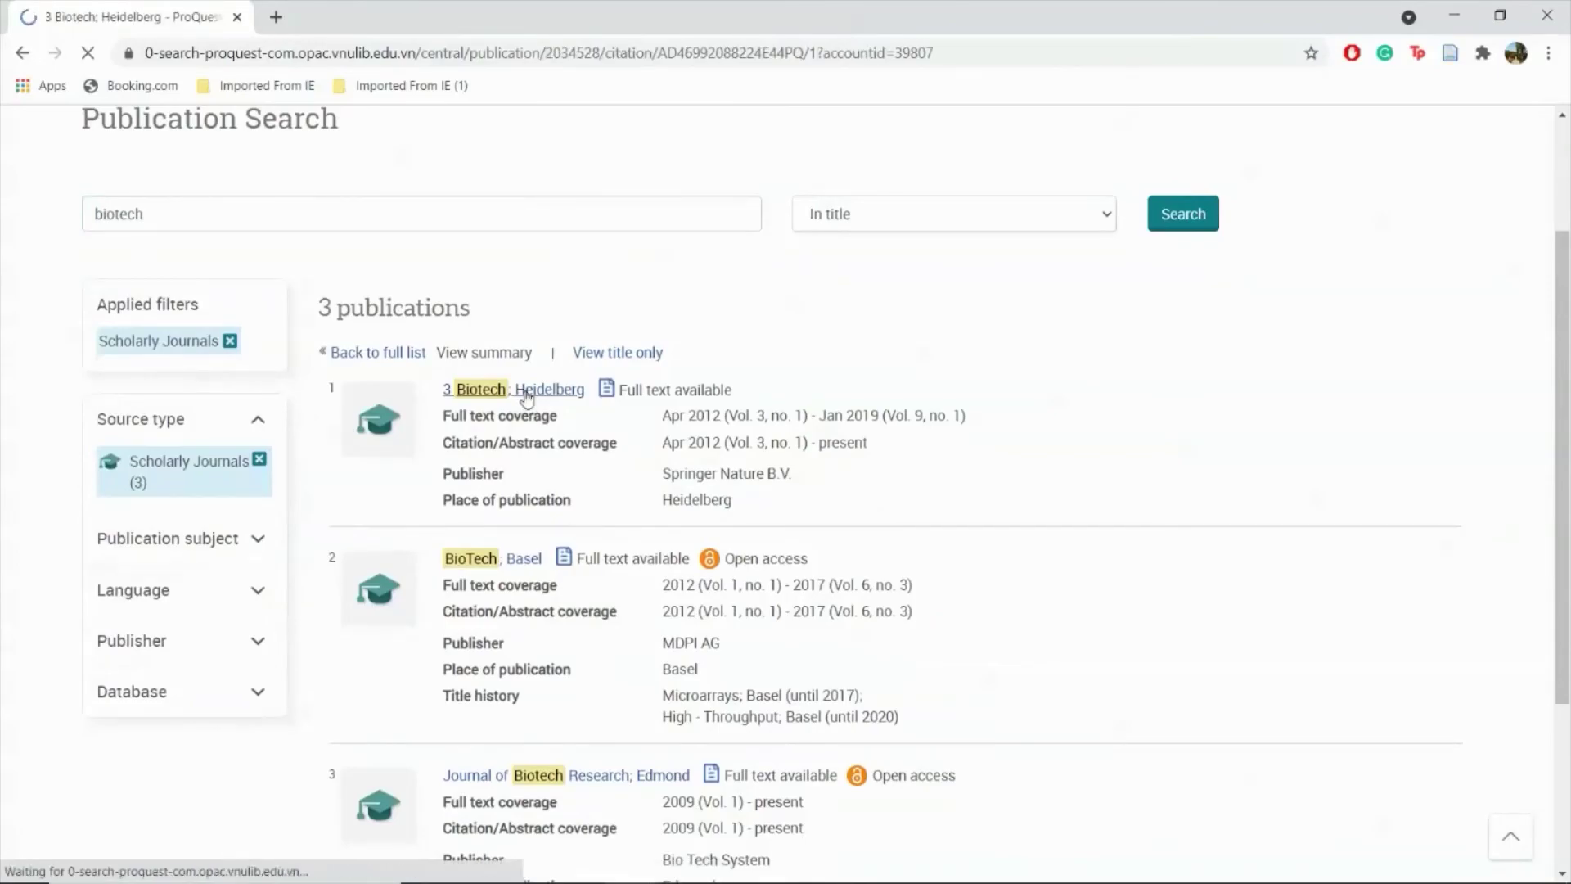
# - View the 39 articles of the 2020, Vol. 10 (9) issue, then show the help options
pyautogui.scroll(-2, 711, 648)
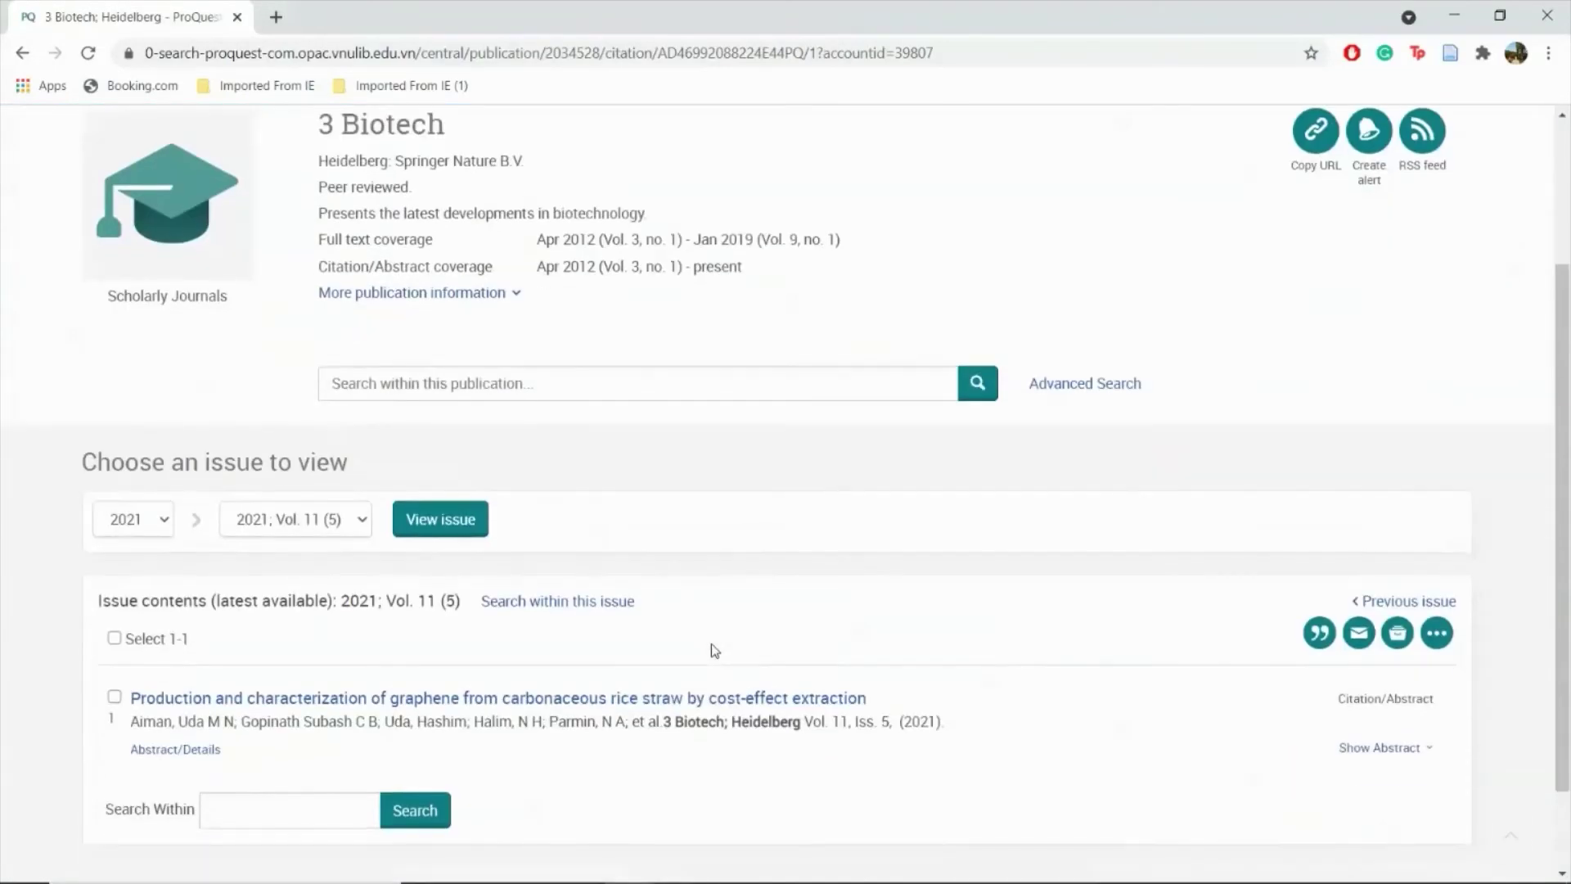
pyautogui.scroll(-1, 710, 643)
pyautogui.click(169, 413)
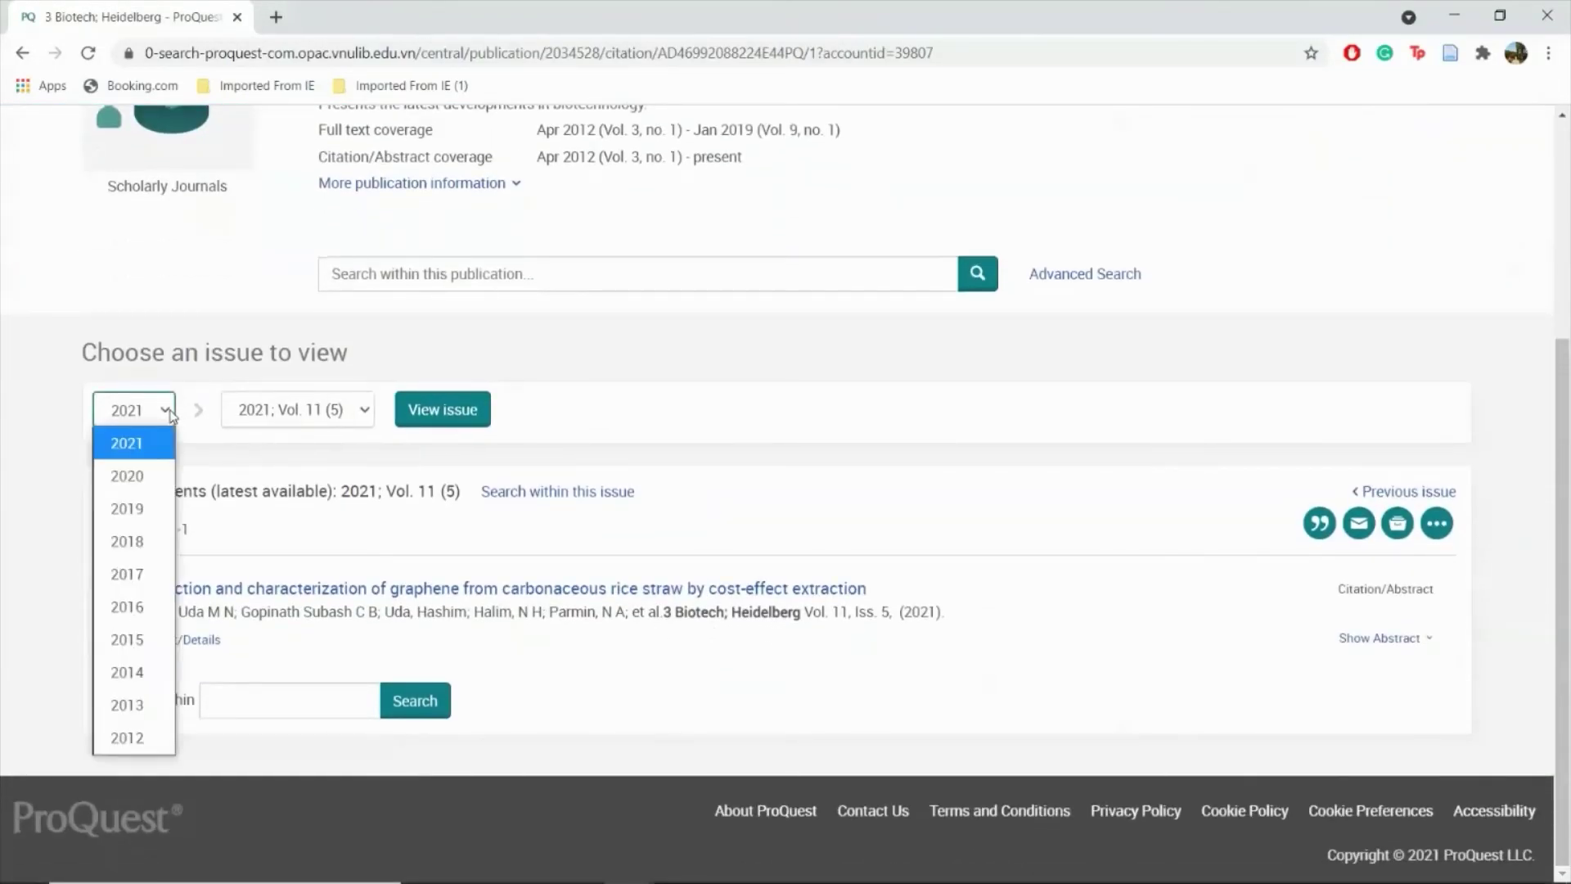
pyautogui.click(151, 482)
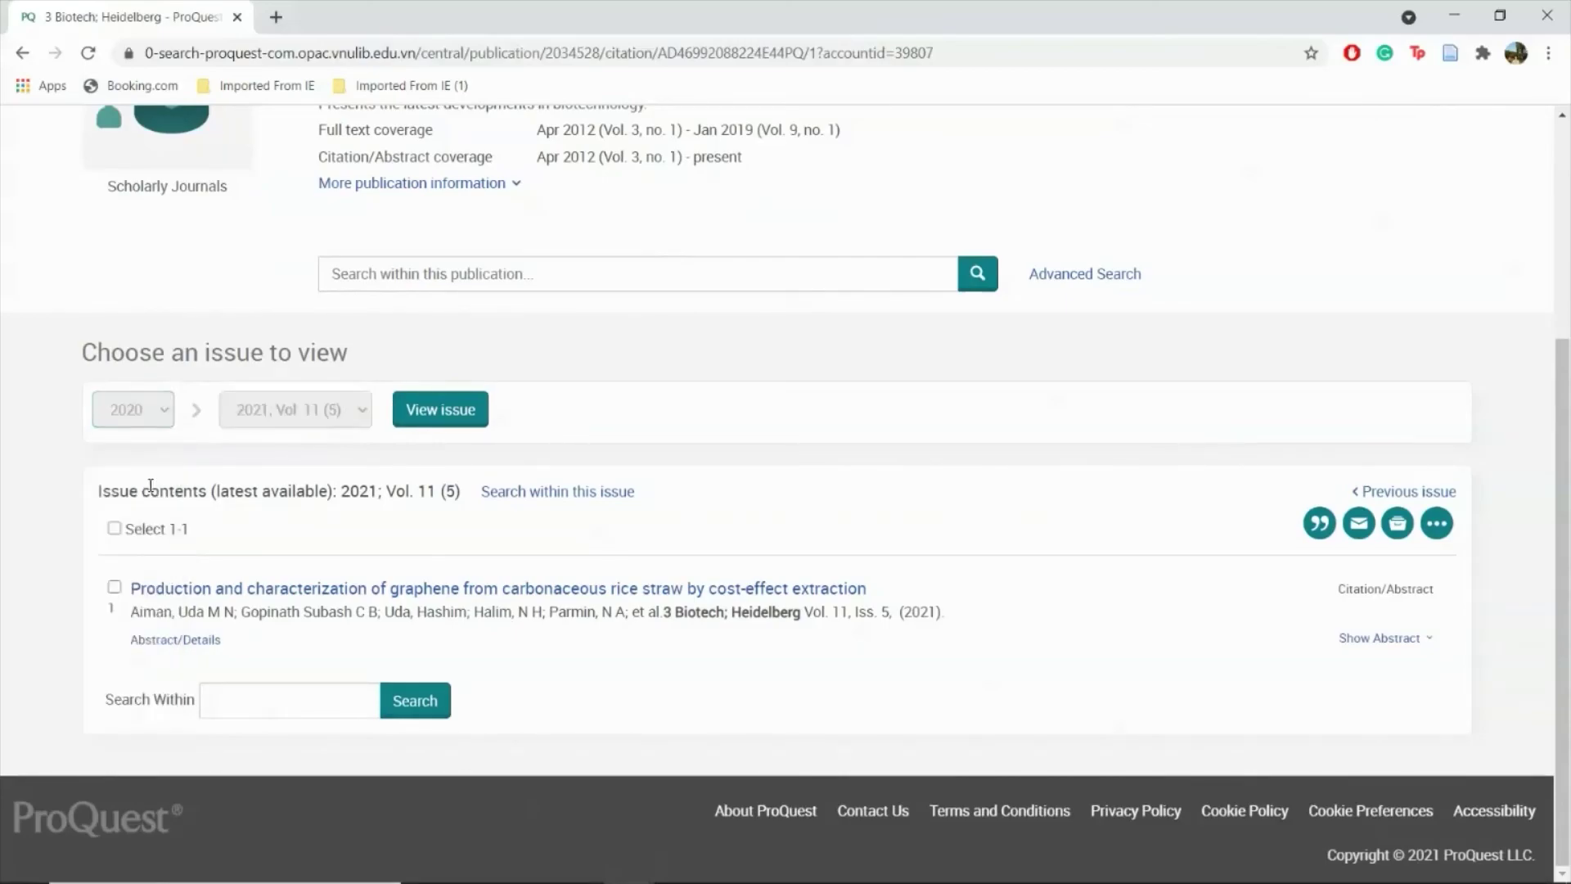
pyautogui.click(442, 409)
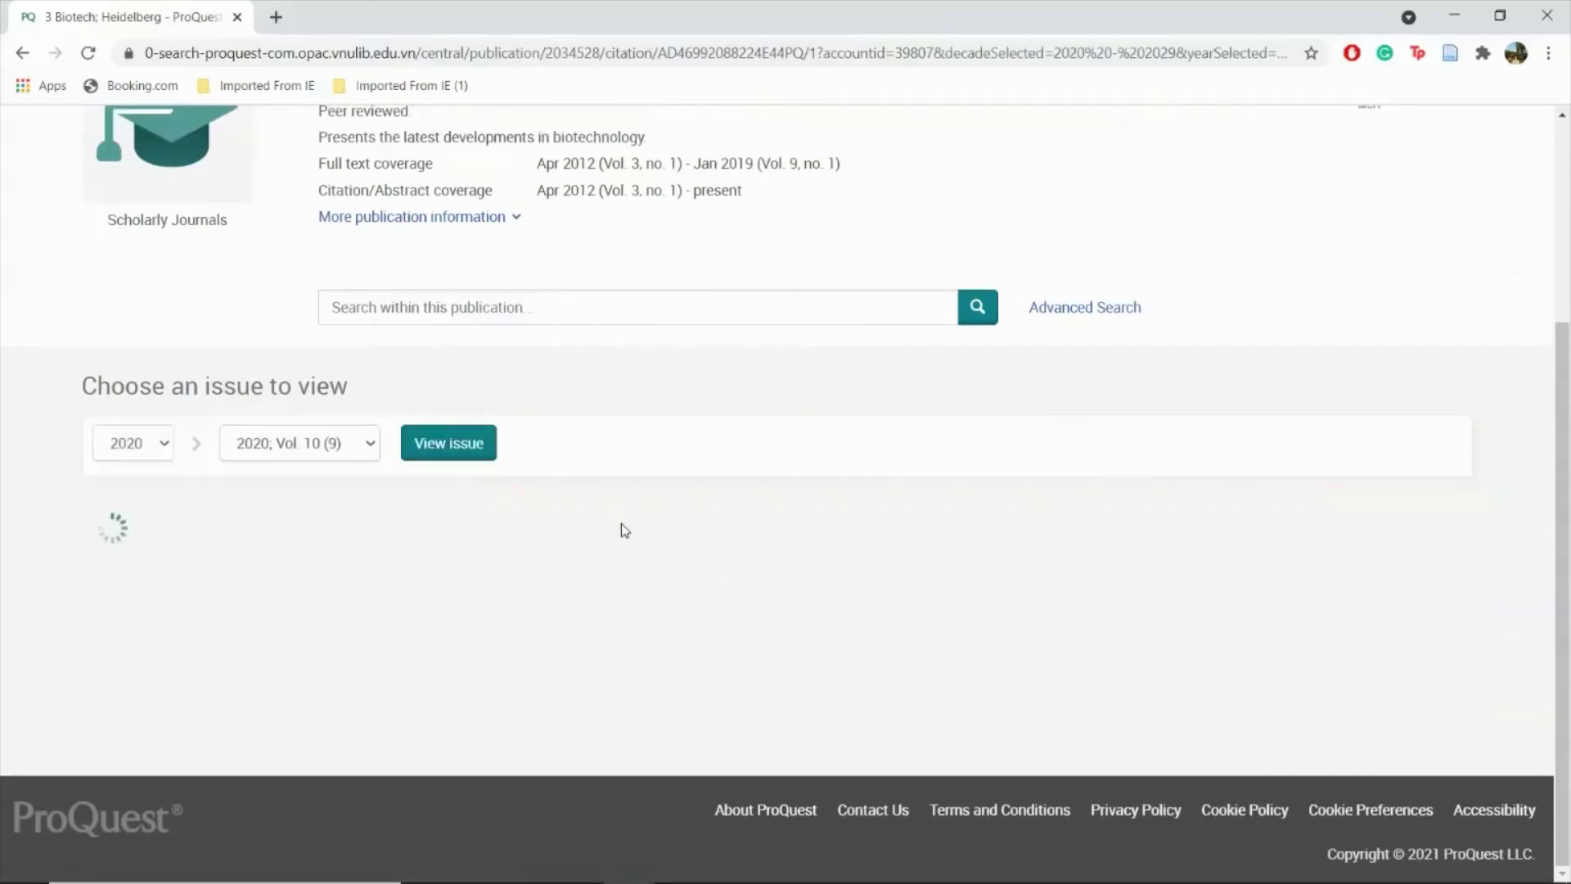
pyautogui.scroll(-5, 621, 527)
pyautogui.scroll(-4, 621, 527)
pyautogui.scroll(13, 621, 528)
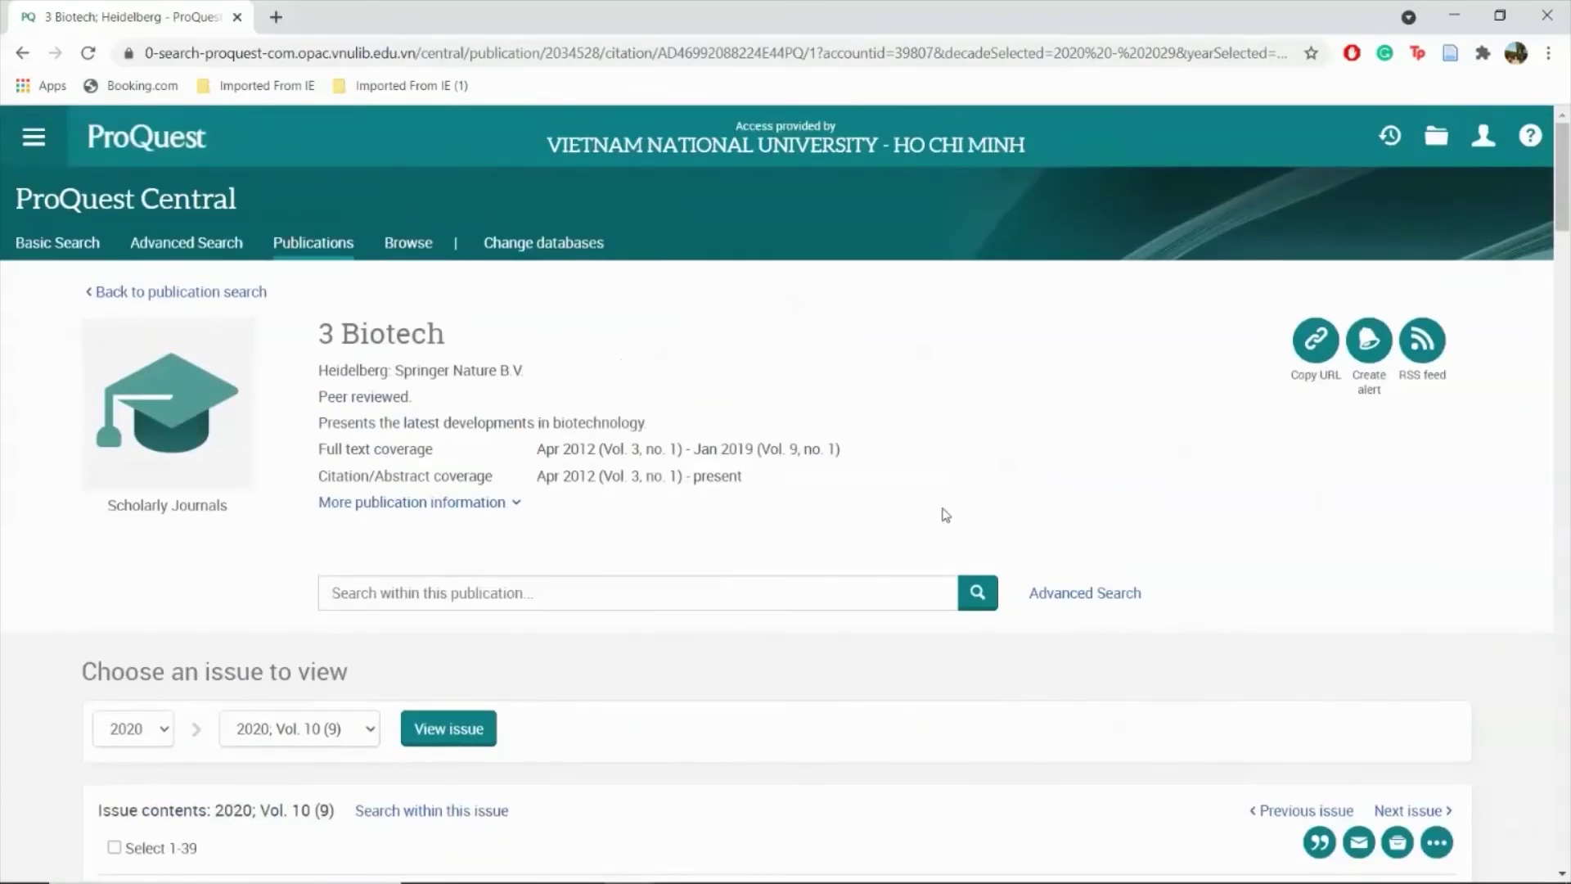
pyautogui.click(1534, 150)
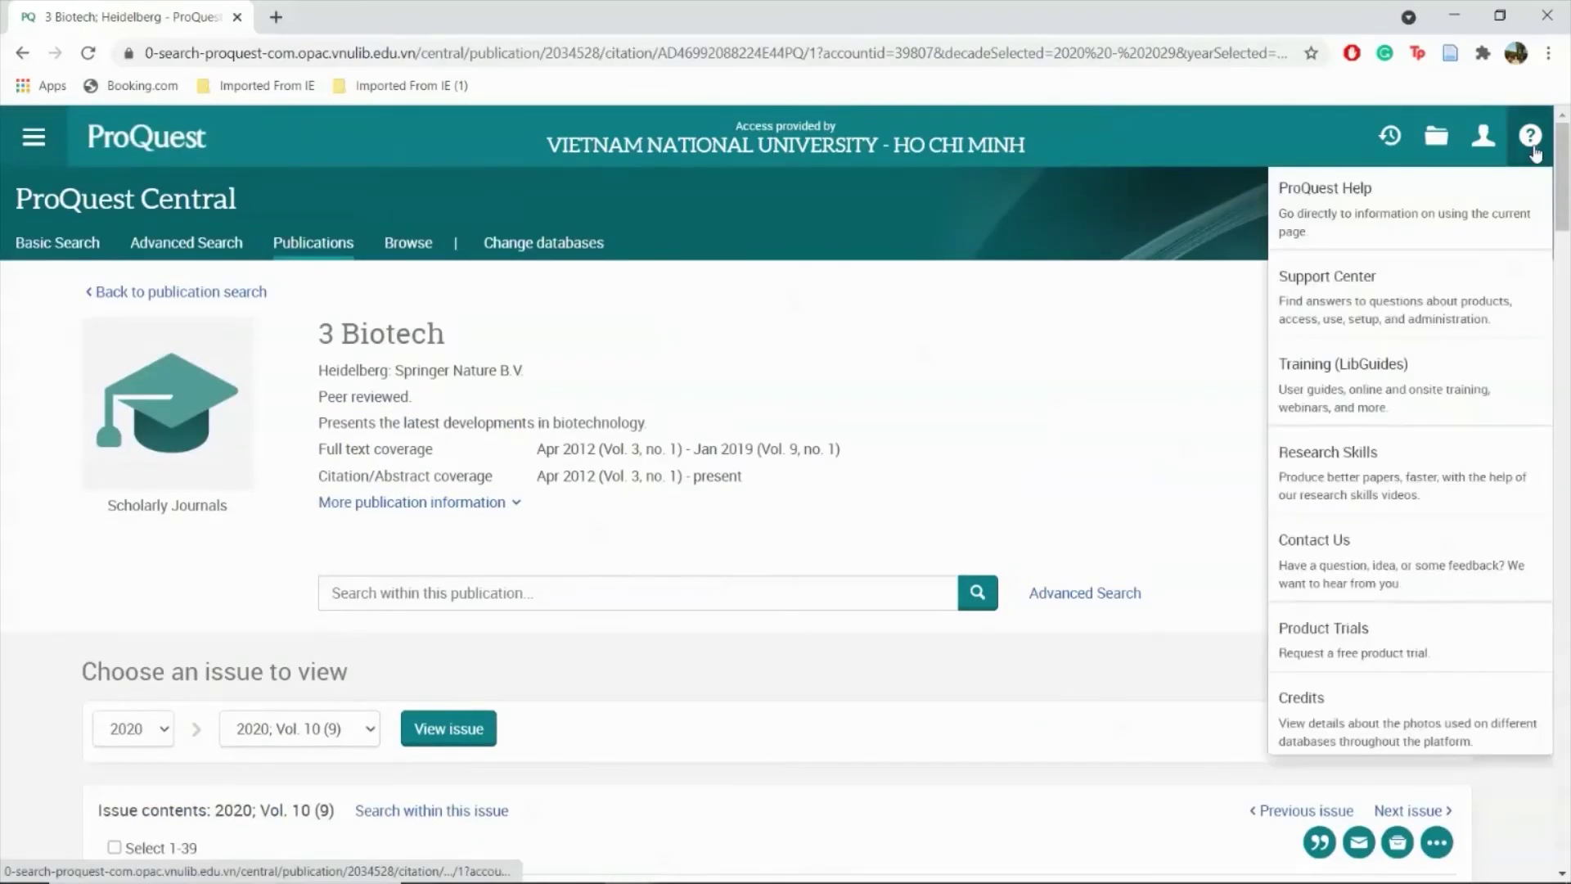